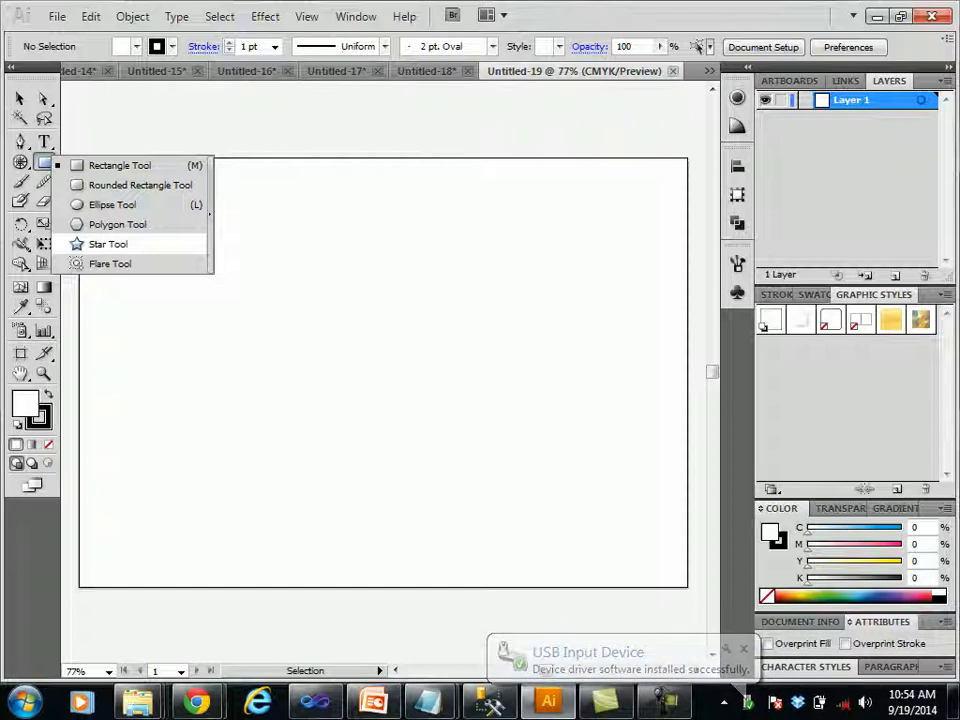
Draw an eleven-pointed star in the artboard's upper-left corner with the Star tool and keep that tool active
{"action": "left_click", "coordinate": [108, 244]}
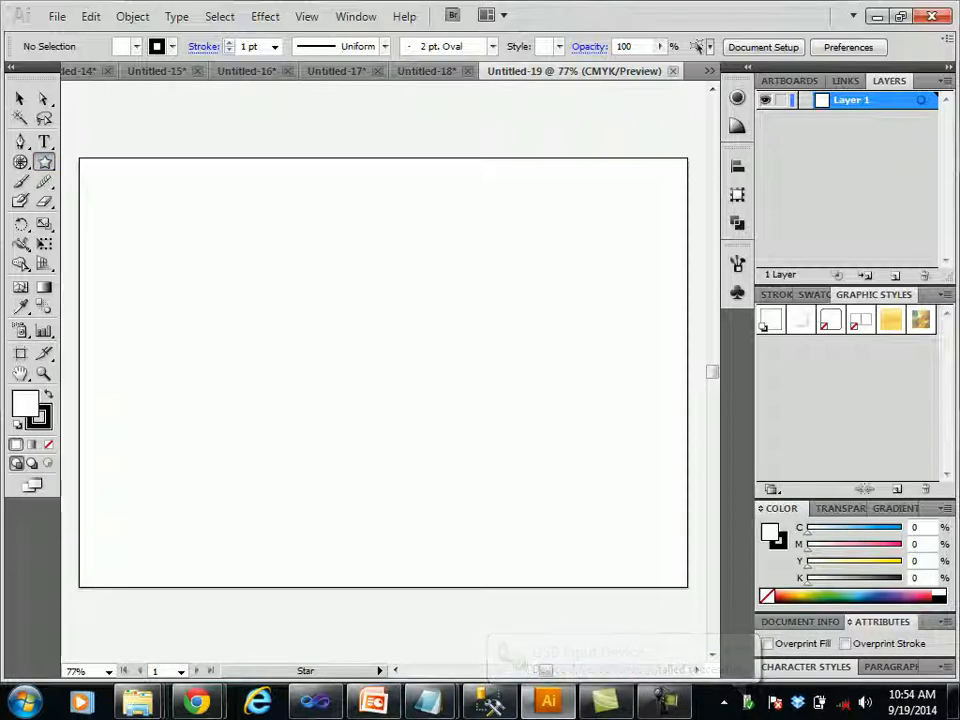
{"action": "left_click_drag", "start_coordinate": [172, 222], "coordinate": [222, 278]}
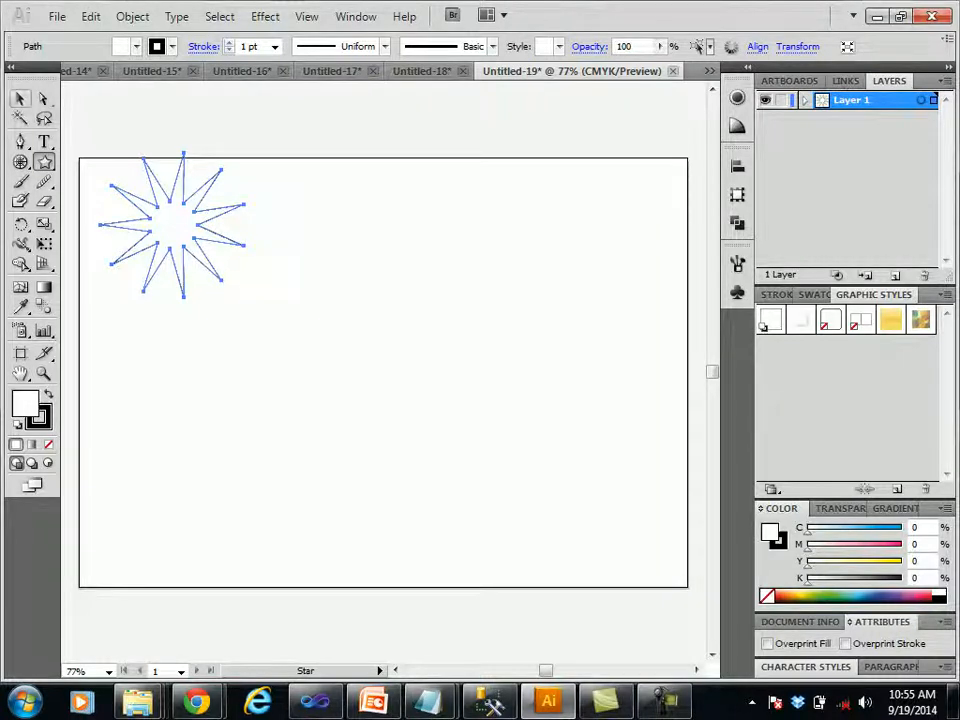
{"action": "key", "text": "v"}
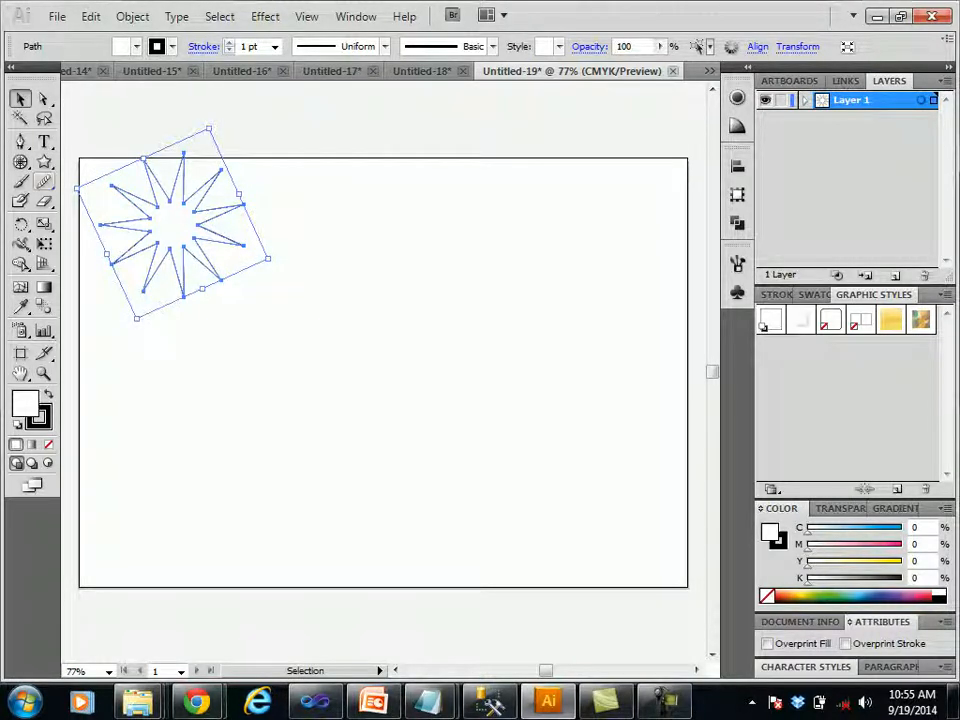
{"action": "left_click", "coordinate": [44, 162]}
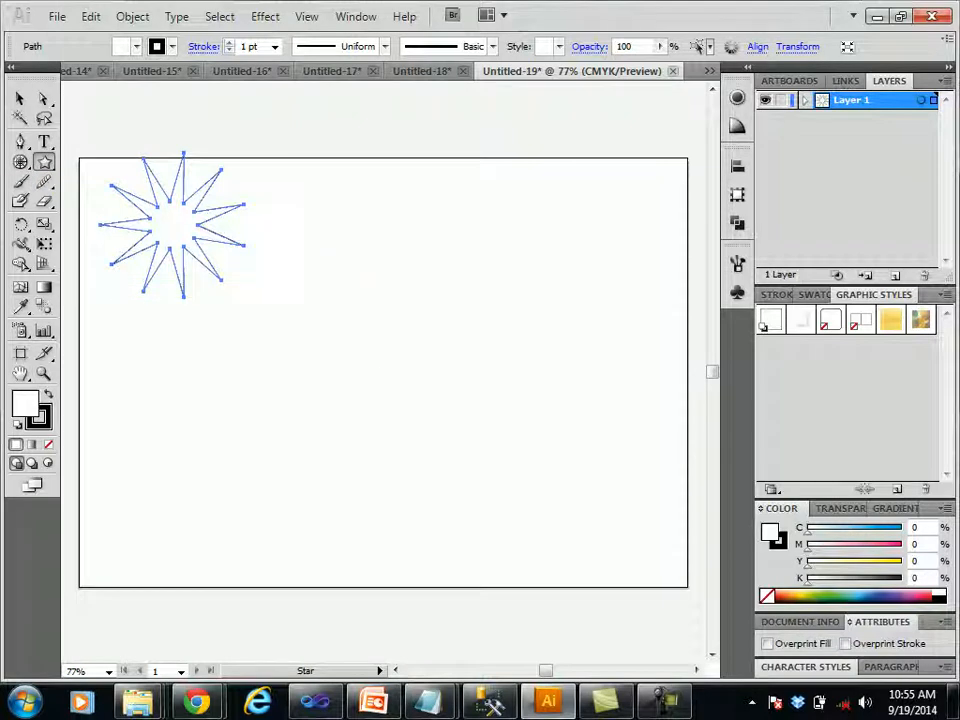
Switch to the untitled Notepad note, highlight its tilde character and return to Illustrator
{"action": "mouse_move", "coordinate": [428, 702]}
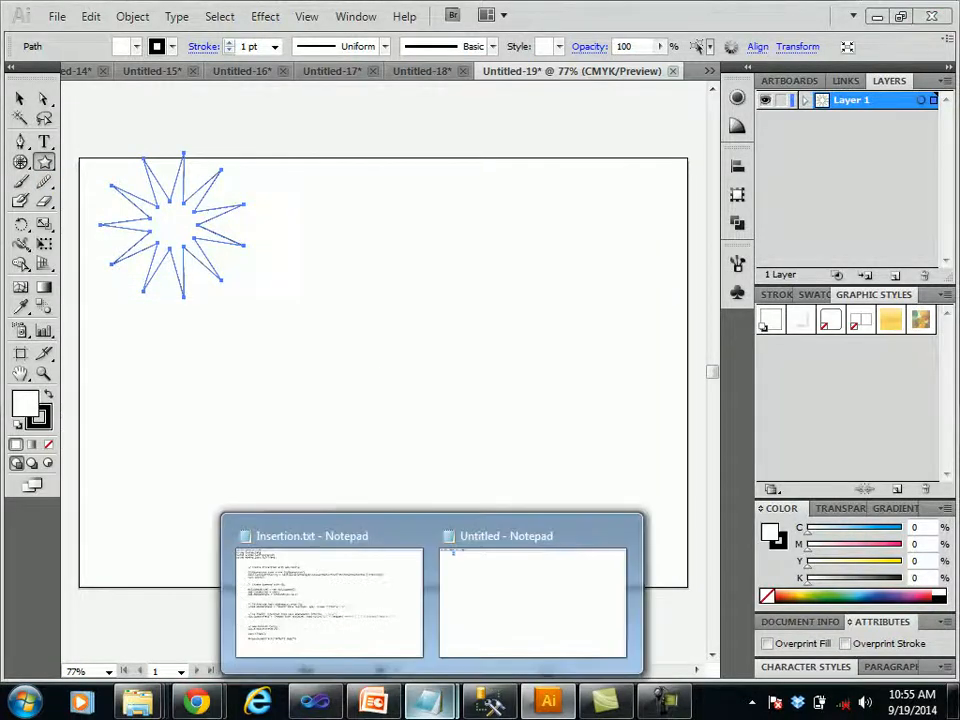
{"action": "left_click", "coordinate": [532, 600]}
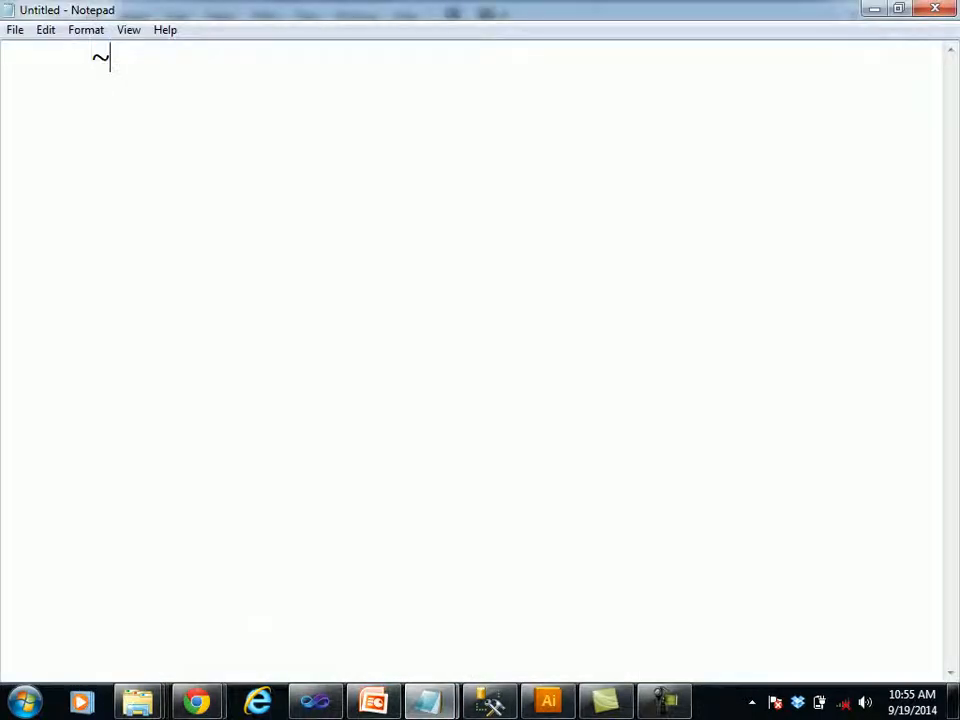
{"action": "key", "text": "ctrl+a"}
{"action": "key", "text": "Right"}
{"action": "key", "text": "BackSpace"}
{"action": "key", "text": "ctrl+z"}
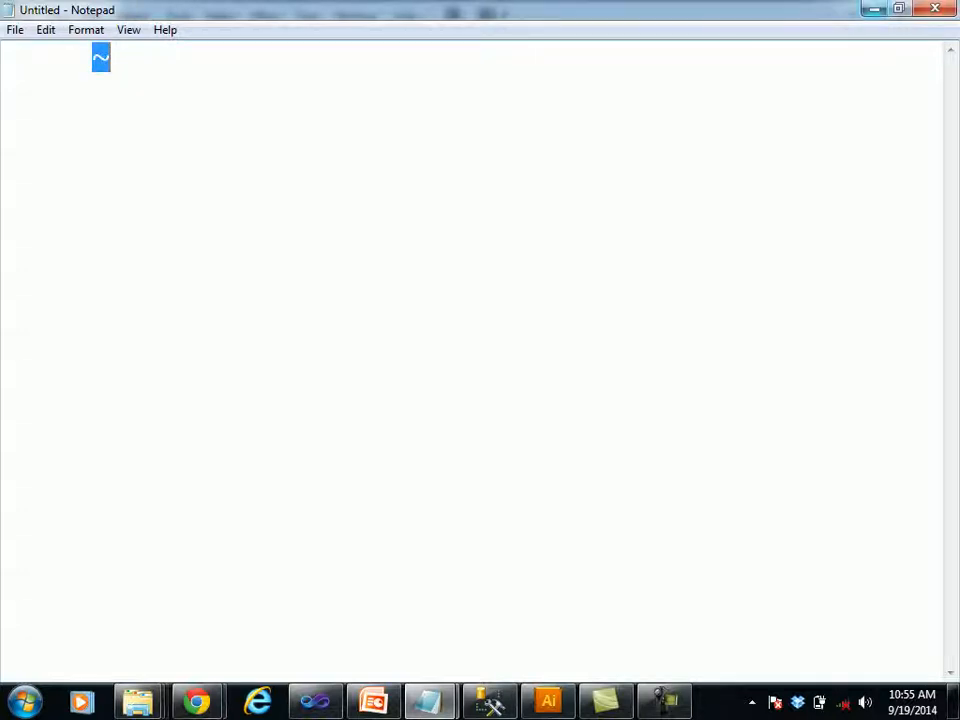
{"action": "key", "text": "alt+Tab"}
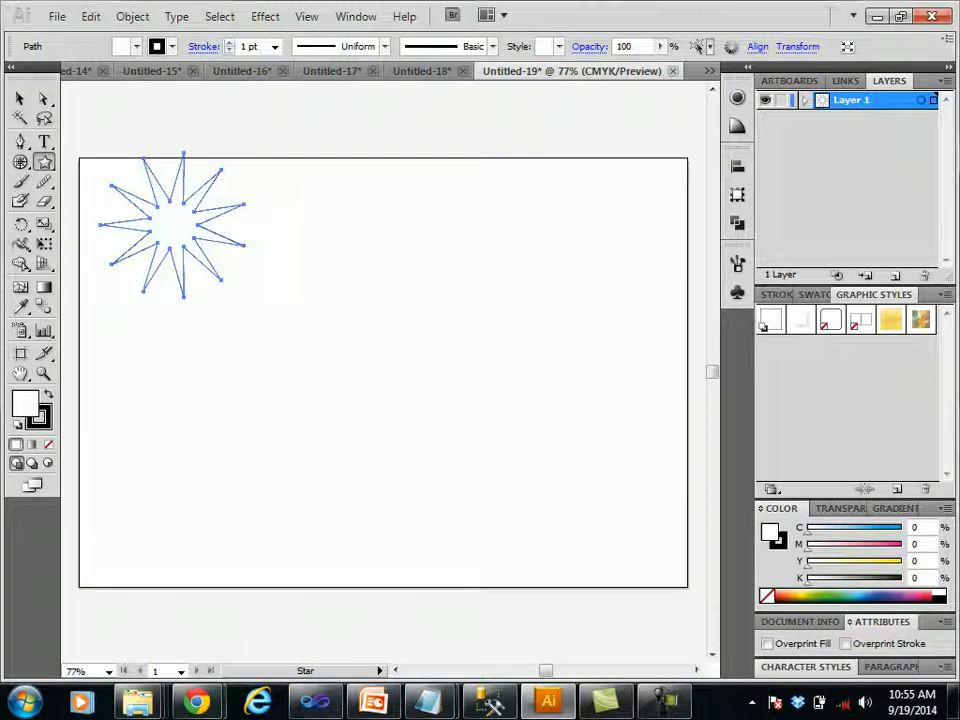
Draw a large swirl of repeated eleven-pointed stars around the upper middle of the artboard and deselect it
{"action": "left_click_drag", "start_coordinate": [390, 298], "coordinate": [374, 380]}
{"action": "key", "text": "asciitilde"}
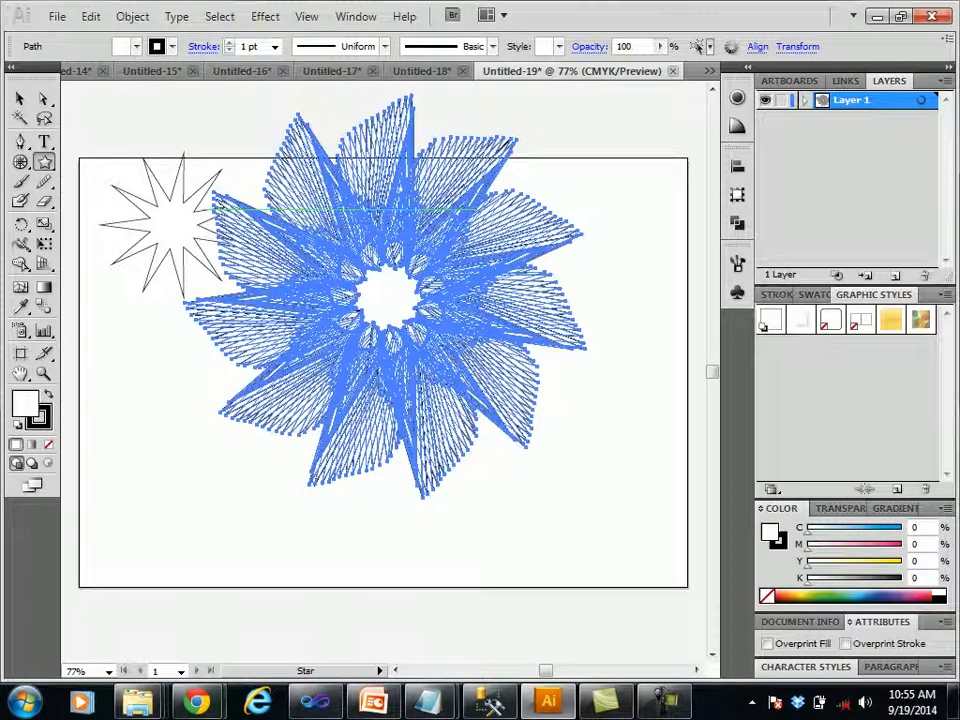
{"action": "key", "text": "v"}
{"action": "key", "text": "ctrl+shift+a"}
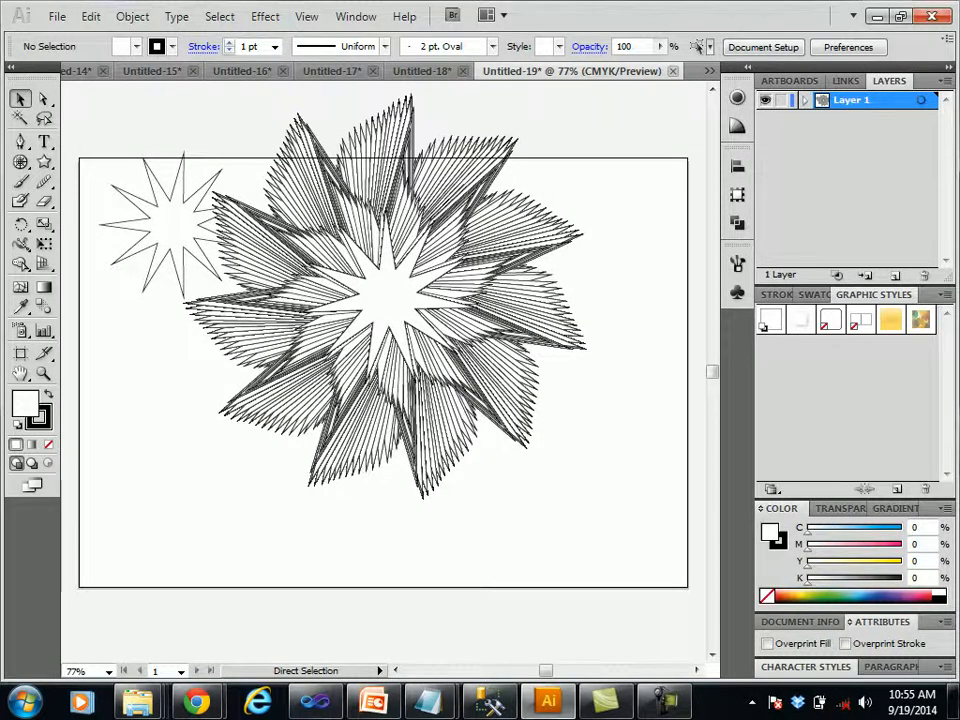
Create a new blank document and activate the Star tool
{"action": "key", "text": "ctrl+n"}
{"action": "key", "text": "Escape"}
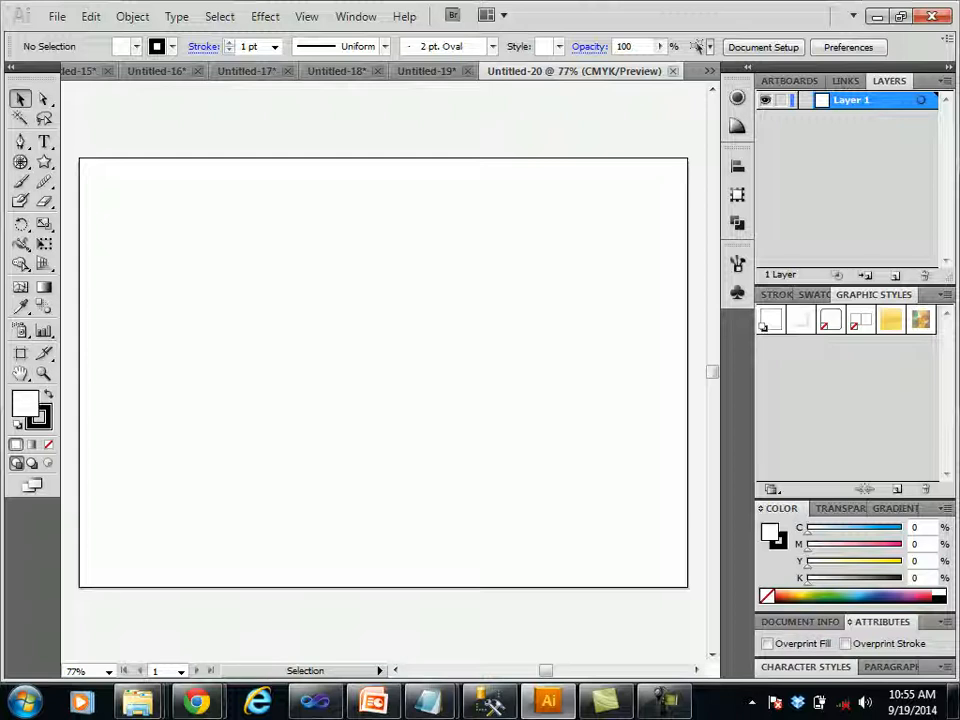
{"action": "left_click", "coordinate": [44, 162]}
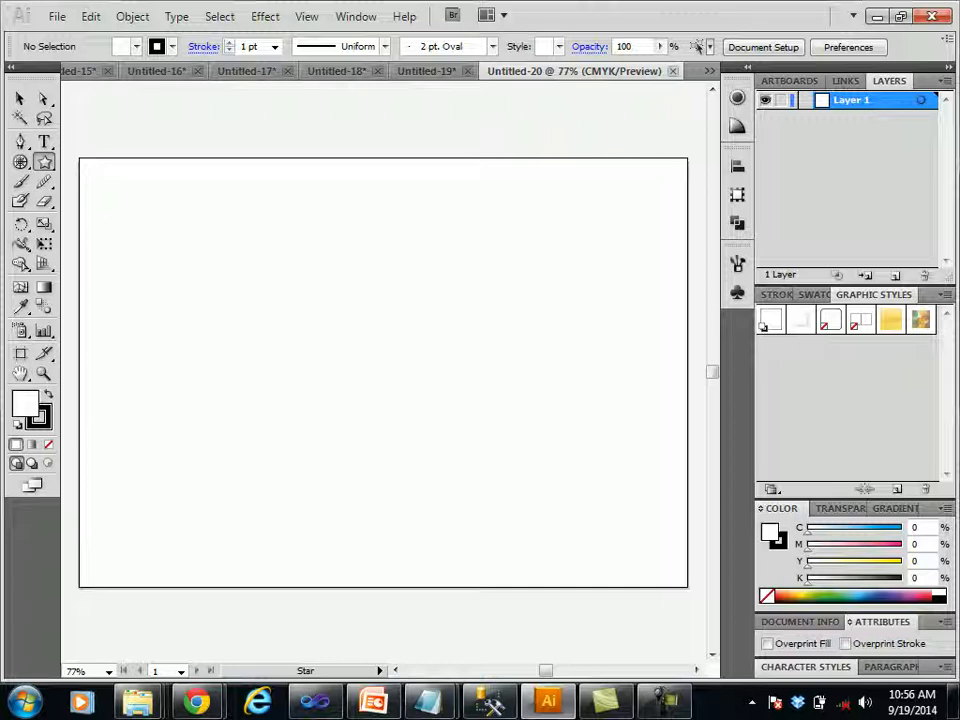
Switch to the untitled Notepad note and add the lines "->" and "<-" below the tilde
{"action": "left_click", "coordinate": [430, 702]}
{"action": "left_click", "coordinate": [531, 597]}
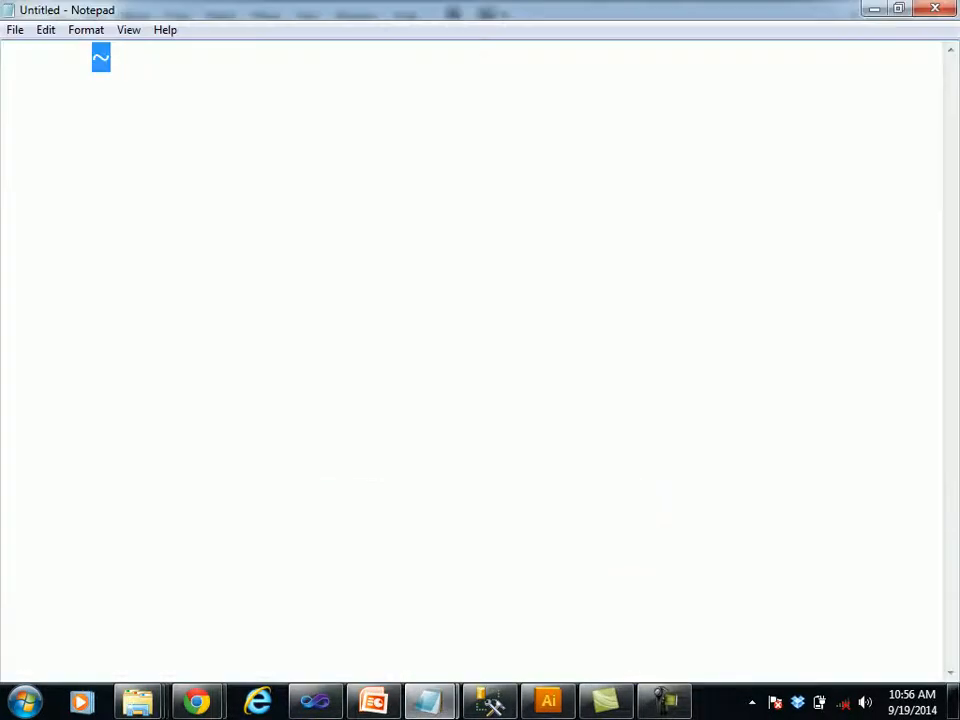
{"action": "left_click", "coordinate": [111, 58]}
{"action": "type", "text": "-"}
{"action": "key", "text": "BackSpace"}
{"action": "key", "text": "Return"}
{"action": "type", "text": "->"}
{"action": "key", "text": "Return"}
{"action": "type", "text": "-"}
{"action": "key", "text": "BackSpace"}
{"action": "type", "text": "<-"}
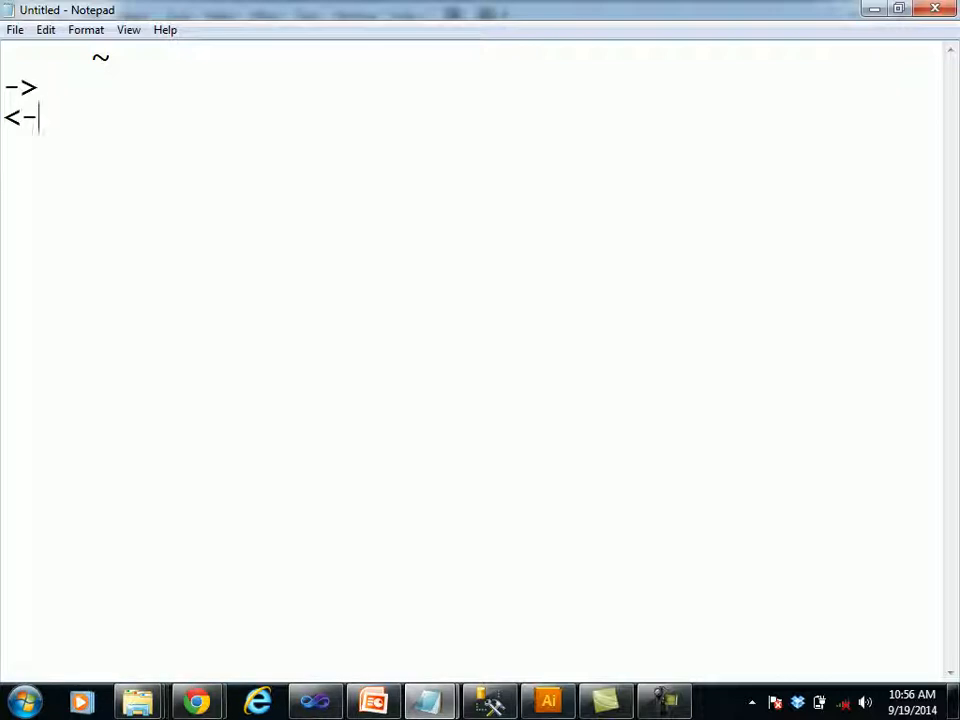
Add a line with the spaced letters X, C, F and V to the note and return to Illustrator
{"action": "key", "text": "Return"}
{"action": "type", "text": "X  C   F   V"}
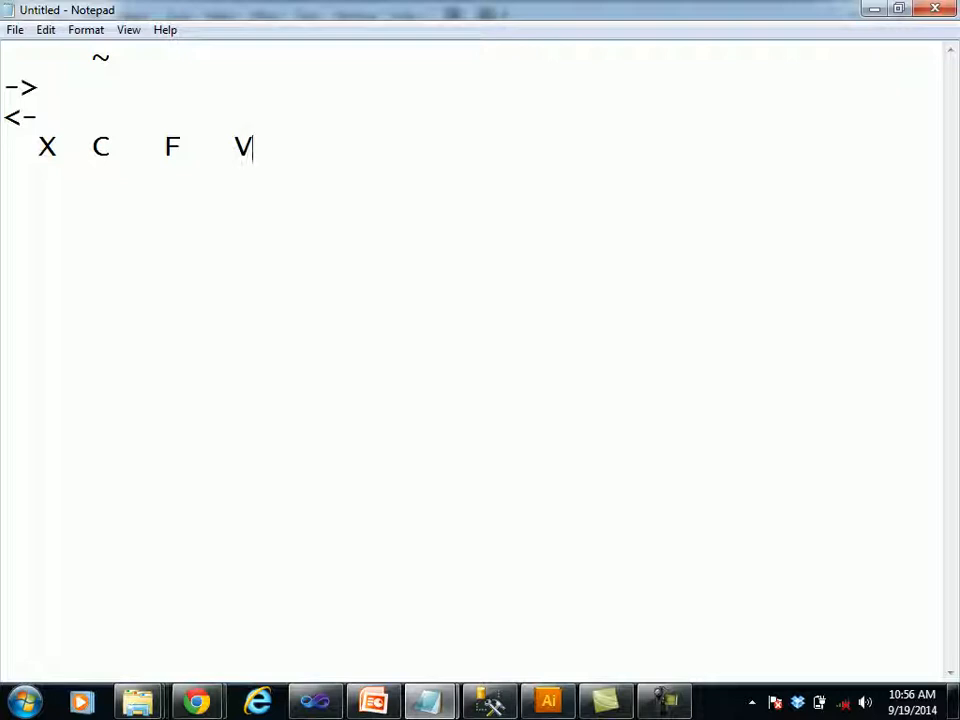
{"action": "key", "text": "alt+Tab"}
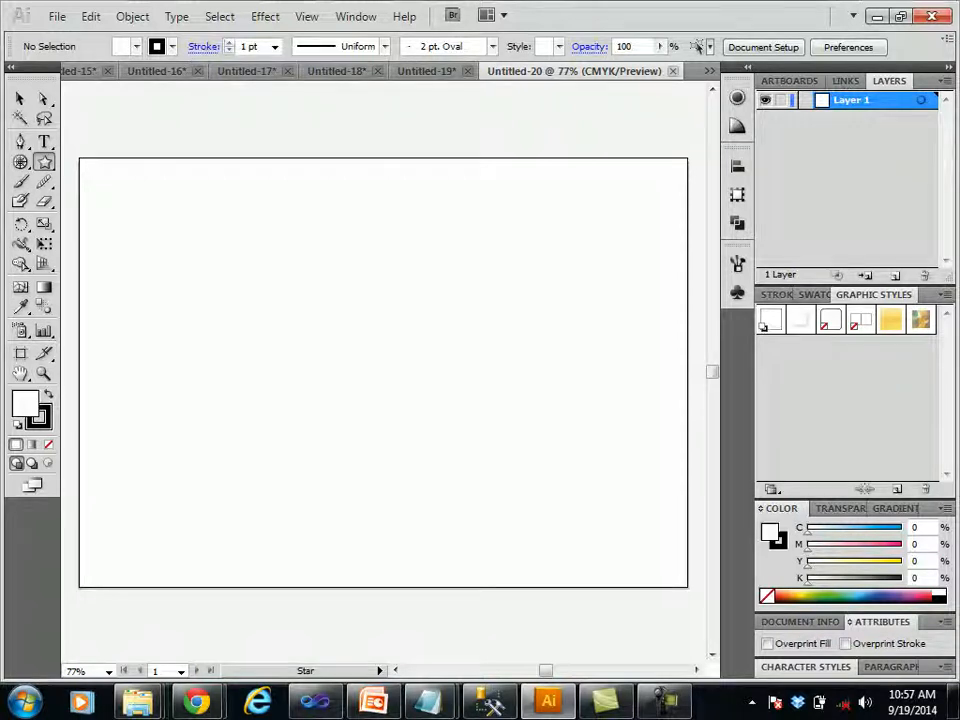
Draw a star about 67 mm wide and 64 mm high left of the artboard's centre, varying its point count and finishing with ten points
{"action": "left_click_drag", "start_coordinate": [318, 310], "coordinate": [374, 352]}
{"action": "key", "text": "Up"}
{"action": "key", "text": "Up"}
{"action": "key", "text": "Up"}
{"action": "key", "text": "Up"}
{"action": "key", "text": "Up"}
{"action": "key", "text": "Up"}
{"action": "key", "text": "Up"}
{"action": "key", "text": "Up"}
{"action": "key", "text": "Up"}
{"action": "key", "text": "Up"}
{"action": "key", "text": "Up"}
{"action": "key", "text": "Up"}
{"action": "key", "text": "Up"}
{"action": "key", "text": "Up"}
{"action": "key", "text": "Up"}
{"action": "key", "text": "Up"}
{"action": "key", "text": "Up"}
{"action": "key", "text": "Down"}
{"action": "key", "text": "Down"}
{"action": "key", "text": "Down"}
{"action": "key", "text": "Down"}
{"action": "key", "text": "Down"}
{"action": "key", "text": "Down"}
{"action": "key", "text": "Down"}
{"action": "key", "text": "Down"}
{"action": "key", "text": "Down"}
{"action": "key", "text": "Down"}
{"action": "key", "text": "Down"}
{"action": "key", "text": "Down"}
{"action": "key", "text": "Down"}
{"action": "key", "text": "Down"}
{"action": "key", "text": "Down"}
{"action": "key", "text": "Down"}
{"action": "key", "text": "Down"}
{"action": "key", "text": "Down"}
{"action": "key", "text": "Down"}
{"action": "key", "text": "Down"}
{"action": "key", "text": "Down"}
{"action": "key", "text": "Down"}
{"action": "key", "text": "Down"}
{"action": "key", "text": "Down"}
{"action": "key", "text": "Down"}
{"action": "key", "text": "Down"}
{"action": "key", "text": "Up"}
{"action": "key", "text": "Up"}
{"action": "key", "text": "Up"}
{"action": "key", "text": "Up"}
{"action": "key", "text": "Up"}
{"action": "key", "text": "Up"}
{"action": "key", "text": "Up"}
{"action": "key", "text": "Down"}
{"action": "key", "text": "Down"}
{"action": "key", "text": "Down"}
{"action": "key", "text": "Down"}
{"action": "key", "text": "Down"}
{"action": "key", "text": "Down"}
{"action": "key", "text": "Up"}
{"action": "key", "text": "Up"}
{"action": "key", "text": "Up"}
{"action": "key", "text": "Up"}
{"action": "key", "text": "Up"}
{"action": "key", "text": "Up"}
{"action": "key", "text": "Up"}
{"action": "key", "text": "Down"}
{"action": "key", "text": "Down"}
{"action": "key", "text": "Down"}
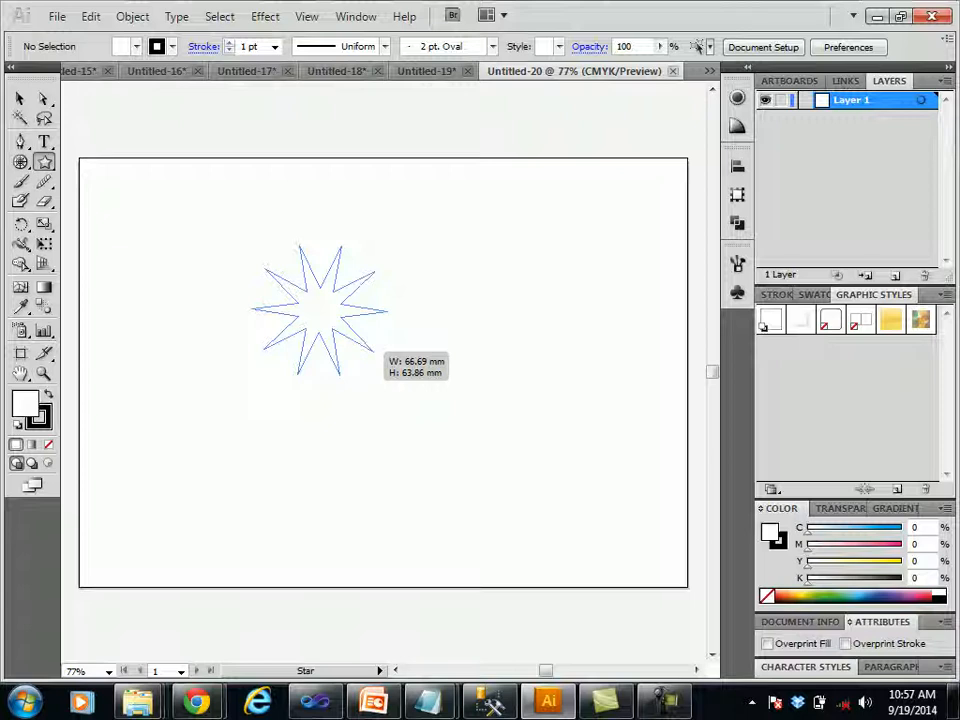
{"action": "left_click_drag", "start_coordinate": [374, 352], "coordinate": [372, 352]}
{"action": "key", "text": "Up"}
{"action": "key", "text": "Up"}
{"action": "key", "text": "Up"}
{"action": "key", "text": "Up"}
{"action": "key", "text": "Up"}
{"action": "key", "text": "Up"}
{"action": "key", "text": "Up"}
{"action": "key", "text": "Down"}
{"action": "key", "text": "Down"}
{"action": "key", "text": "Down"}
{"action": "key", "text": "Down"}
{"action": "key", "text": "Down"}
{"action": "key", "text": "Down"}
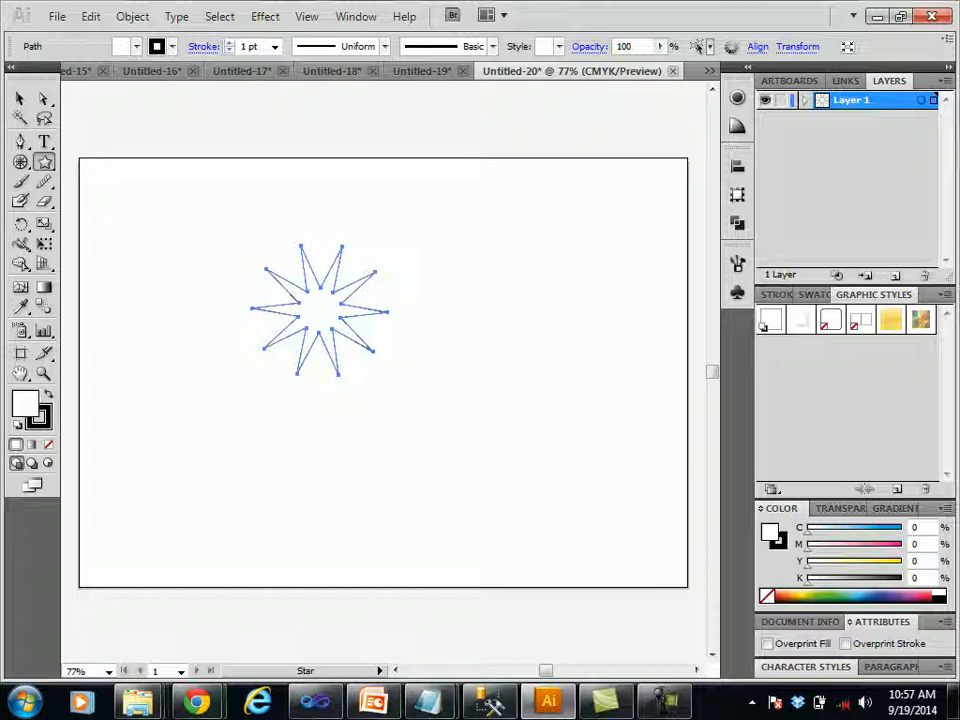
Draw a second, slightly larger ten-pointed star to the right of the first one
{"action": "left_click_drag", "start_coordinate": [499, 340], "coordinate": [557, 397]}
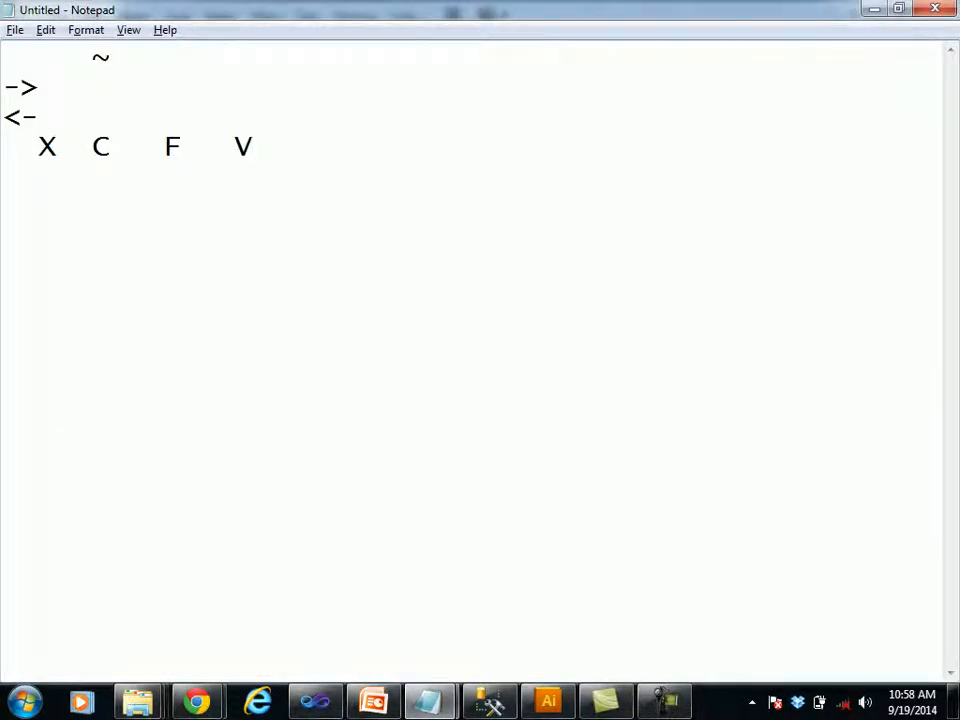
Highlight the tilde in the Notepad note, and in Illustrator draw a deselected swirl of repeated ten-pointed stars in the artboard's lower-left area
{"action": "left_click_drag", "start_coordinate": [112, 58], "coordinate": [75, 58]}
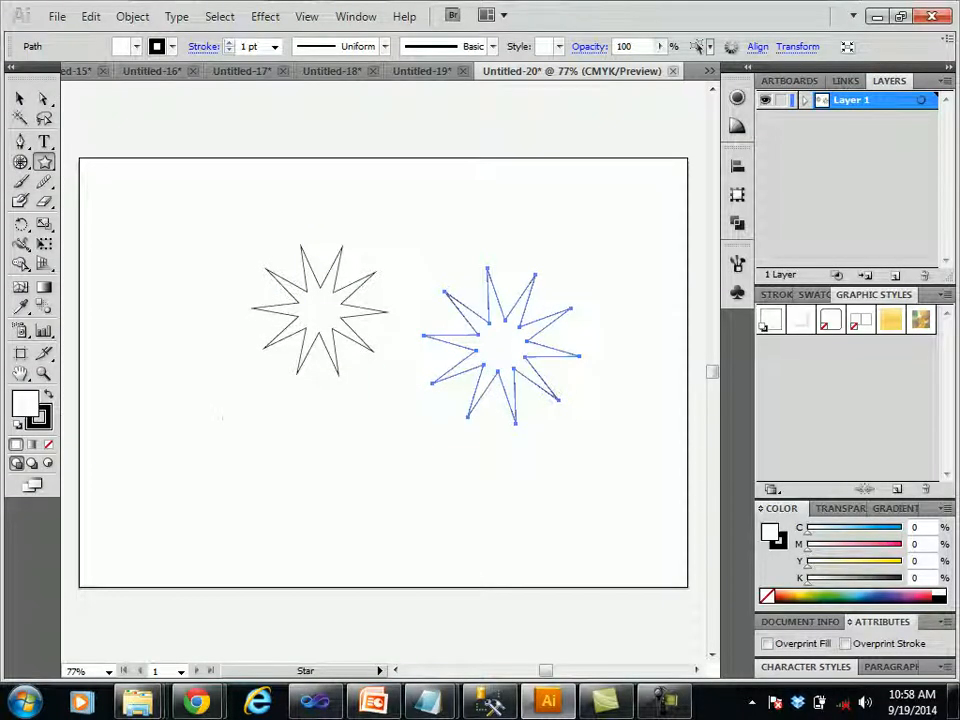
{"action": "mouse_move", "coordinate": [221, 438]}
{"action": "left_mouse_down"}
{"action": "mouse_move", "coordinate": [262, 500]}
{"action": "mouse_move", "coordinate": [227, 550]}
{"action": "mouse_move", "coordinate": [261, 484]}
{"action": "mouse_move", "coordinate": [254, 442]}
{"action": "left_mouse_up"}
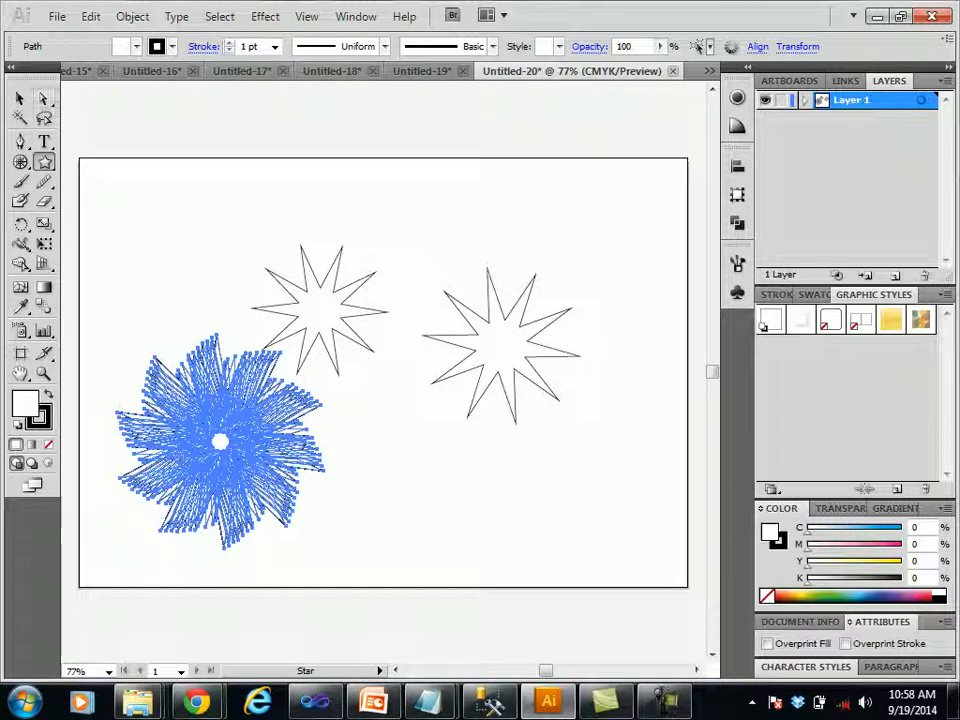
{"action": "left_click", "coordinate": [20, 98]}
{"action": "key", "text": "ctrl+shift+a"}
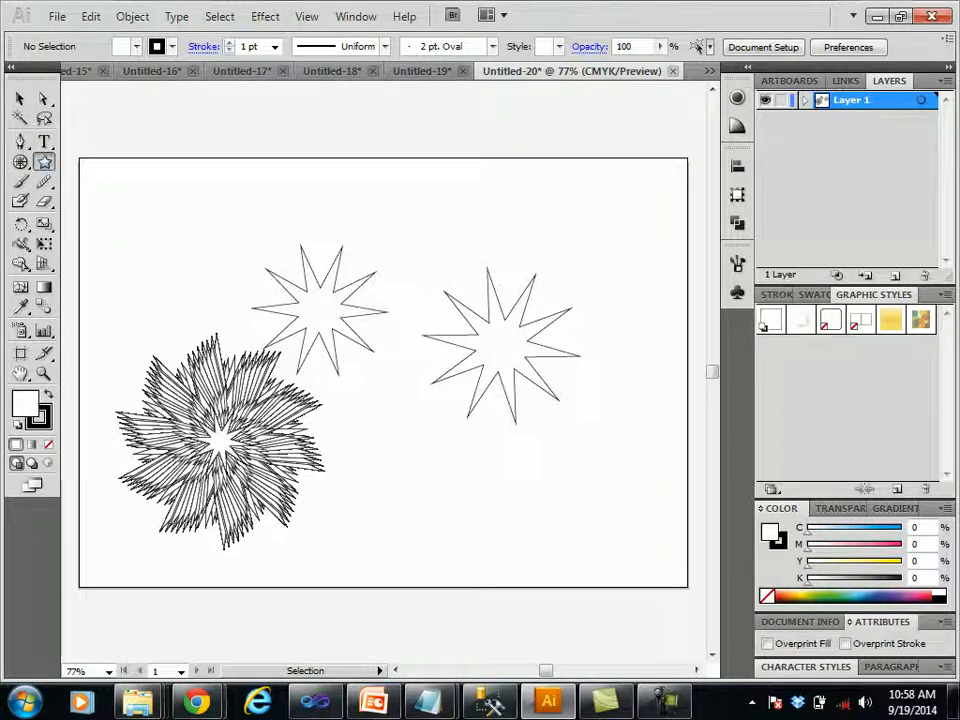
Draw a swirl of repeated concentric hexagons with the Polygon tool below the second star and deselect it
{"action": "left_click_drag", "start_coordinate": [44, 161], "coordinate": [115, 224]}
{"action": "mouse_move", "coordinate": [434, 490]}
{"action": "left_mouse_down"}
{"action": "mouse_move", "coordinate": [478, 541]}
{"action": "mouse_move", "coordinate": [405, 600]}
{"action": "mouse_move", "coordinate": [424, 582]}
{"action": "mouse_move", "coordinate": [440, 516]}
{"action": "mouse_move", "coordinate": [471, 511]}
{"action": "mouse_move", "coordinate": [481, 497]}
{"action": "left_mouse_up"}
{"action": "key", "text": "asciitilde"}
{"action": "left_click", "coordinate": [19, 98]}
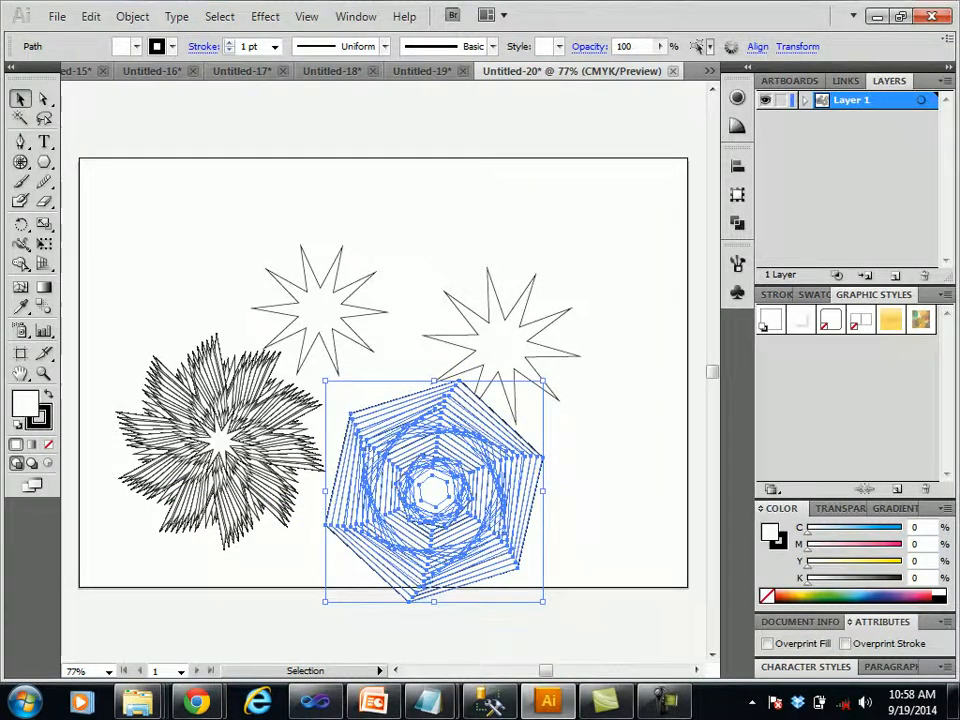
{"action": "key", "text": "ctrl+shift+a"}
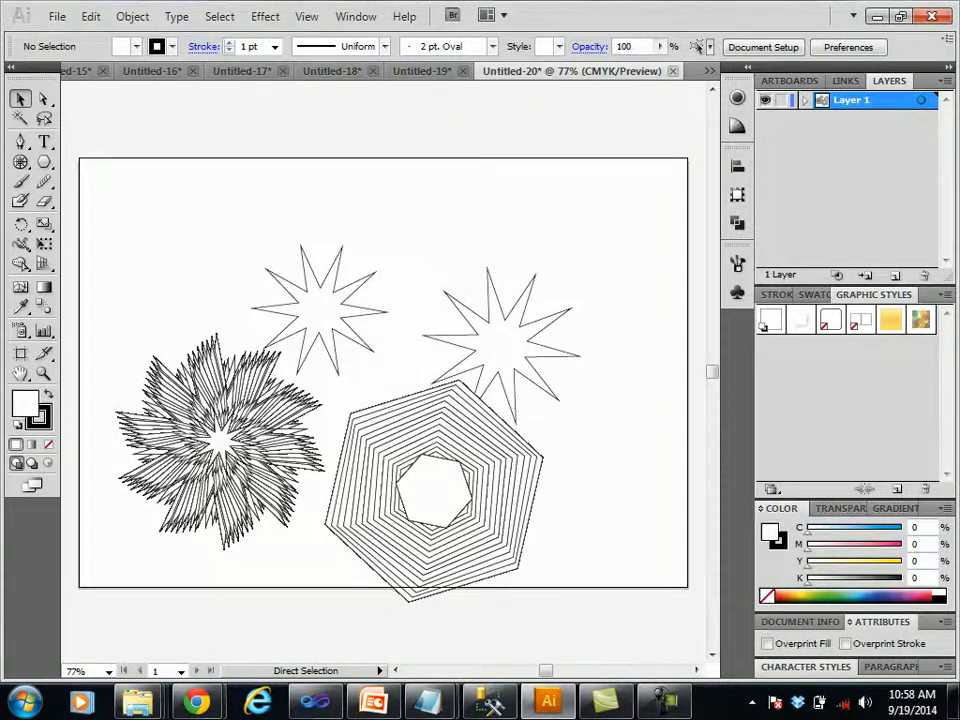
Create a new document and draw a polygon in the artboard's upper-left area, varying its side count and finishing with four sides
{"action": "key", "text": "ctrl+n"}
{"action": "key", "text": "Return"}
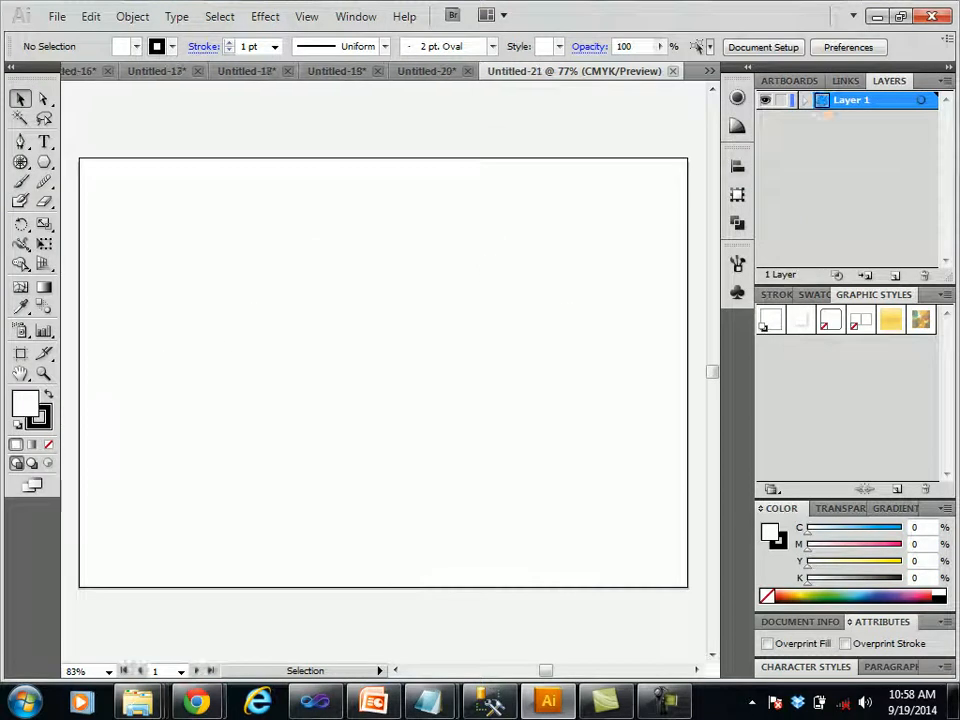
{"action": "left_click", "coordinate": [44, 162]}
{"action": "left_click_drag", "start_coordinate": [257, 269], "coordinate": [366, 378]}
{"action": "key", "text": "Down"}
{"action": "key", "text": "Down"}
{"action": "key", "text": "Down"}
{"action": "key", "text": "Up"}
{"action": "key", "text": "Up"}
{"action": "key", "text": "Up"}
{"action": "key", "text": "Down"}
{"action": "key", "text": "Down"}
{"action": "key", "text": "Down"}
{"action": "key", "text": "Up"}
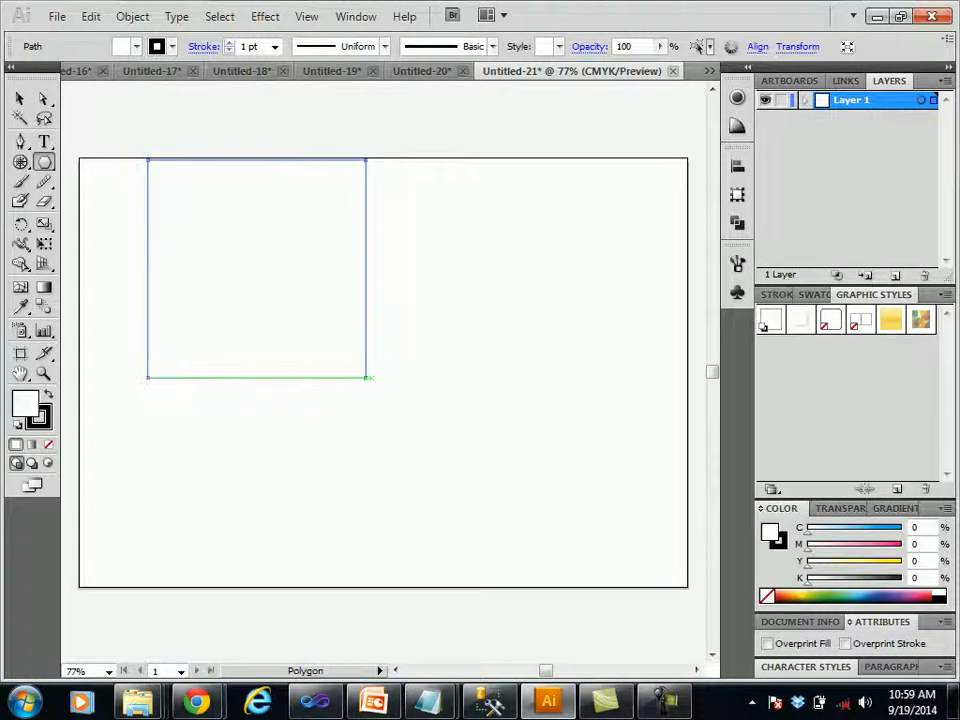
Create a new document and draw two overlapping closed quarter arcs with the Arc tool, the second larger and lower on the artboard
{"action": "key", "text": "ctrl+n"}
{"action": "key", "text": "Return"}
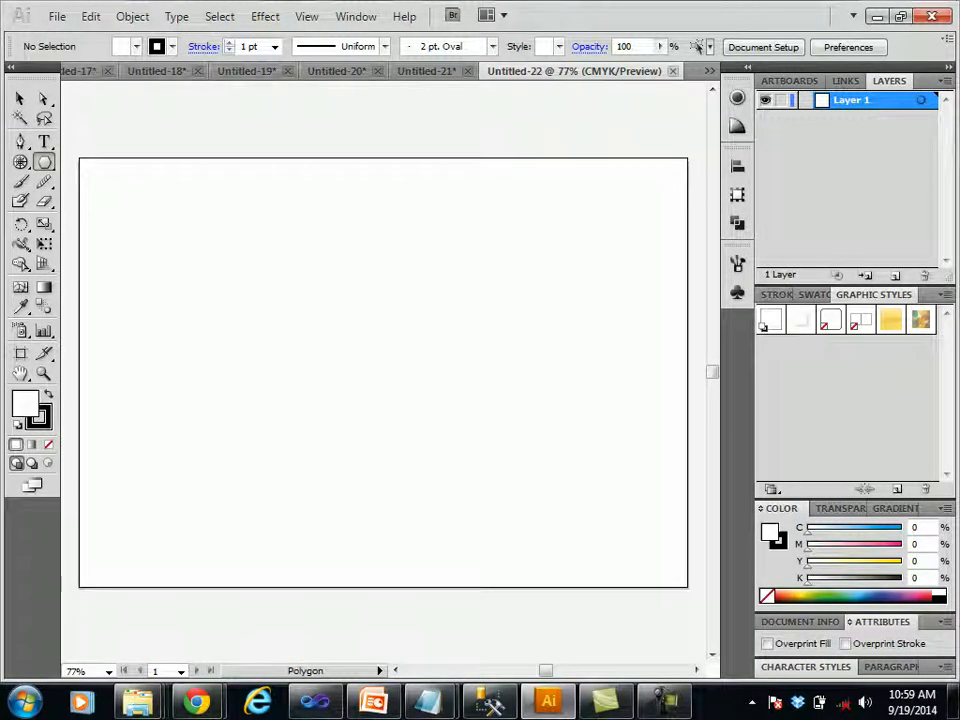
{"action": "left_click", "coordinate": [20, 162]}
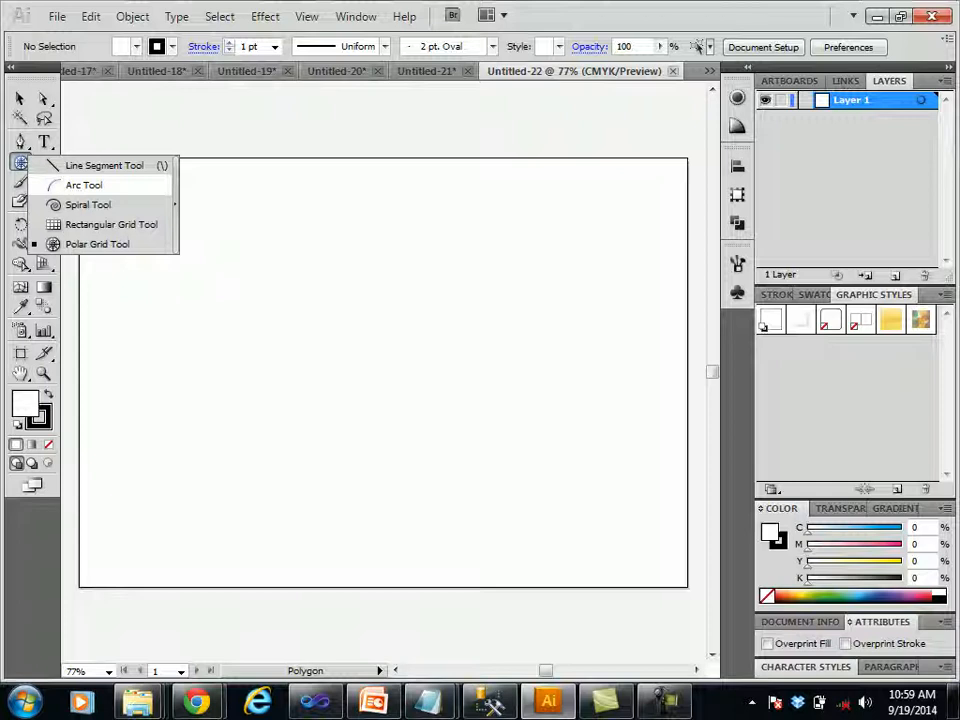
{"action": "left_click", "coordinate": [84, 185]}
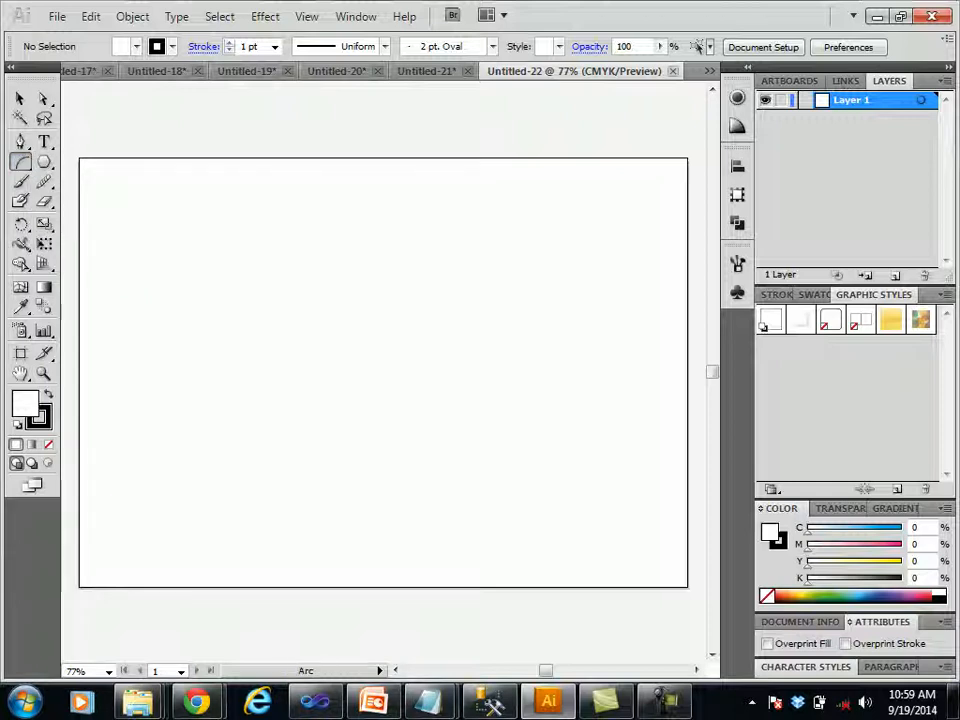
{"action": "left_click_drag", "start_coordinate": [287, 264], "coordinate": [436, 406]}
{"action": "key", "text": "alt"}
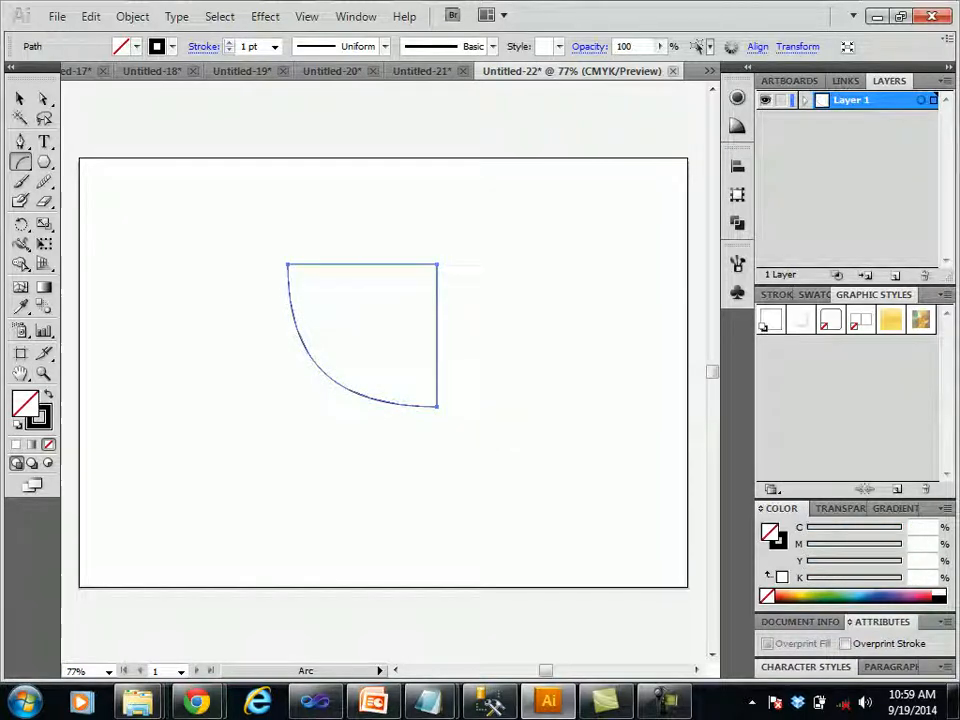
{"action": "left_click_drag", "start_coordinate": [221, 369], "coordinate": [443, 558]}
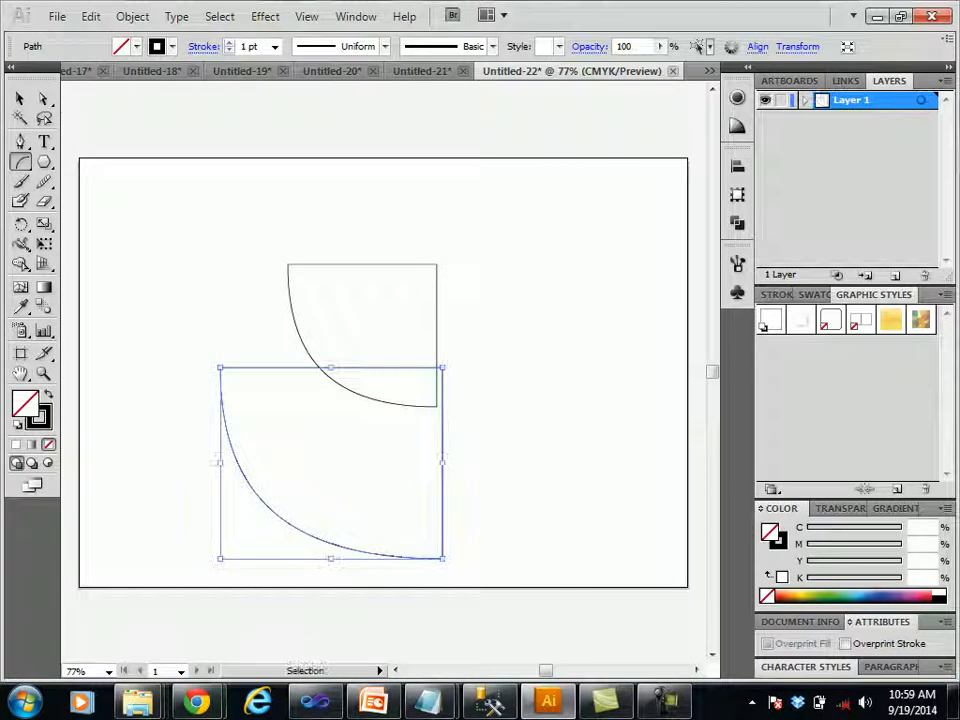
Create another new blank document after the arc drawings
{"action": "key", "text": "ctrl+n"}
{"action": "key", "text": "Return"}
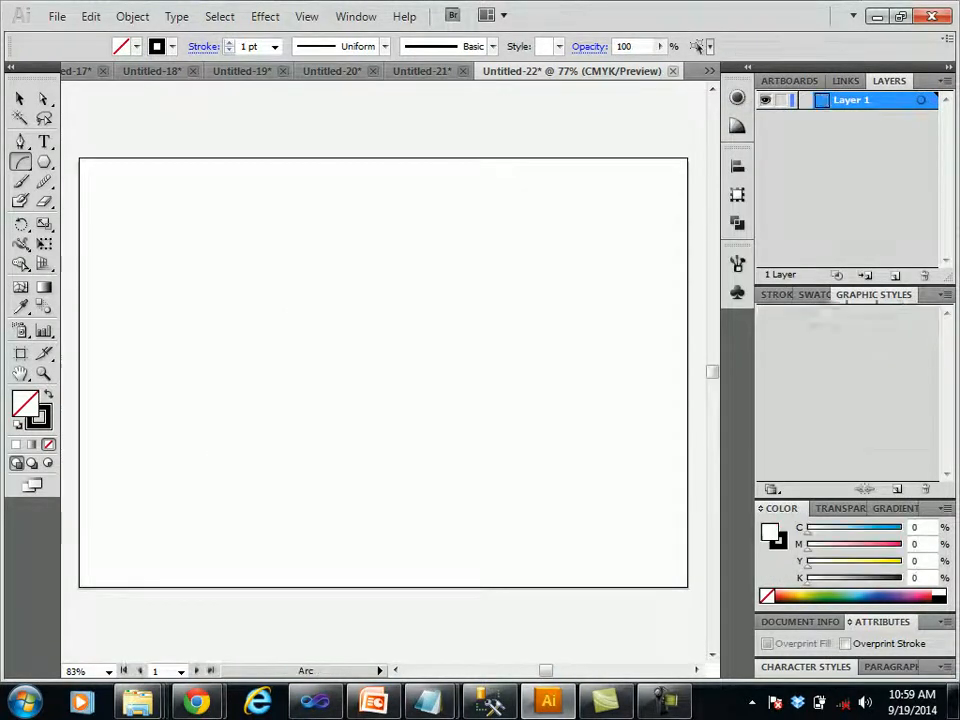
Draw an arc about 120 by 103 mm mid-artboard, varying its slope, flipping it and toggling it between open and closed
{"action": "mouse_move", "coordinate": [286, 277]}
{"action": "left_mouse_down"}
{"action": "mouse_move", "coordinate": [536, 474]}
{"action": "mouse_move", "coordinate": [533, 487]}
{"action": "left_mouse_up"}
{"action": "key", "text": "Up"}
{"action": "key", "text": "Up"}
{"action": "key", "text": "Up"}
{"action": "key", "text": "Up"}
{"action": "key", "text": "Up"}
{"action": "key", "text": "Up"}
{"action": "key", "text": "Up"}
{"action": "key", "text": "Up"}
{"action": "key", "text": "Down"}
{"action": "key", "text": "Down"}
{"action": "key", "text": "Down"}
{"action": "key", "text": "Down"}
{"action": "key", "text": "Down"}
{"action": "key", "text": "Down"}
{"action": "key", "text": "Down"}
{"action": "key", "text": "Down"}
{"action": "key", "text": "Down"}
{"action": "key", "text": "Down"}
{"action": "key", "text": "Down"}
{"action": "key", "text": "Down"}
{"action": "key", "text": "Down"}
{"action": "key", "text": "Down"}
{"action": "key", "text": "Up"}
{"action": "key", "text": "Up"}
{"action": "key", "text": "Up"}
{"action": "key", "text": "Up"}
{"action": "key", "text": "Up"}
{"action": "key", "text": "Up"}
{"action": "key", "text": "Up"}
{"action": "key", "text": "Up"}
{"action": "key", "text": "Down"}
{"action": "key", "text": "Down"}
{"action": "key", "text": "Down"}
{"action": "key", "text": "Down"}
{"action": "key", "text": "Down"}
{"action": "key", "text": "Down"}
{"action": "key", "text": "Down"}
{"action": "key", "text": "Down"}
{"action": "key", "text": "Down"}
{"action": "key", "text": "Down"}
{"action": "key", "text": "Down"}
{"action": "key", "text": "Down"}
{"action": "key", "text": "Down"}
{"action": "key", "text": "Down"}
{"action": "key", "text": "Up"}
{"action": "key", "text": "Up"}
{"action": "key", "text": "Up"}
{"action": "key", "text": "Up"}
{"action": "key", "text": "Up"}
{"action": "key", "text": "Up"}
{"action": "key", "text": "Down"}
{"action": "key", "text": "Down"}
{"action": "key", "text": "Down"}
{"action": "key", "text": "Down"}
{"action": "key", "text": "Down"}
{"action": "key", "text": "Down"}
{"action": "key", "text": "x"}
{"action": "key", "text": "x"}
{"action": "key", "text": "Down"}
{"action": "key", "text": "Down"}
{"action": "key", "text": "x"}
{"action": "key", "text": "x"}
{"action": "key", "text": "c"}
{"action": "key", "text": "c"}
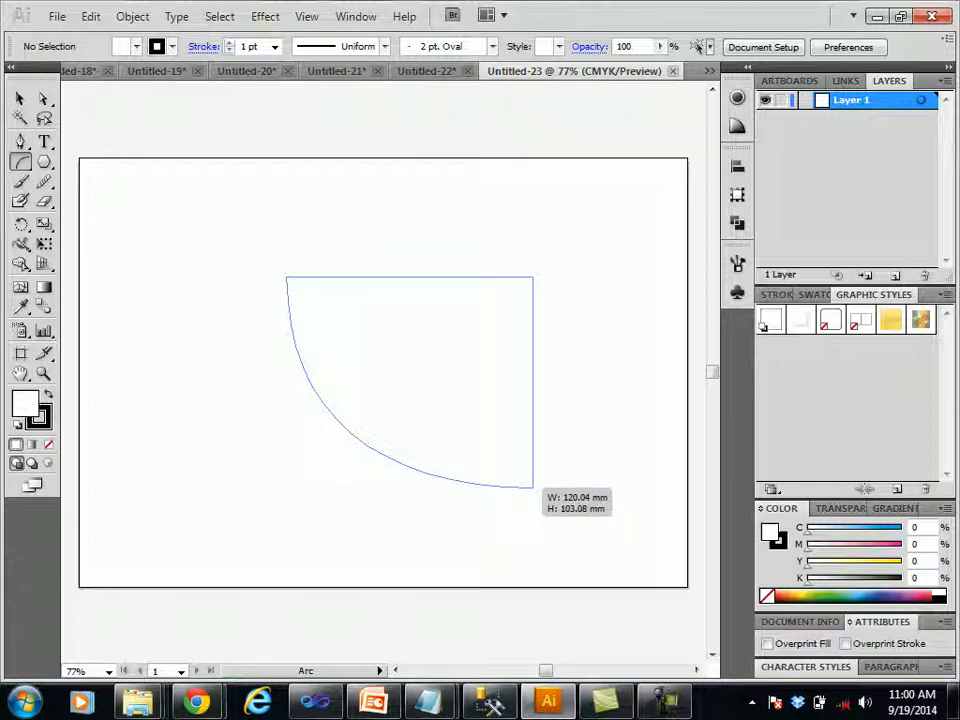
{"action": "key", "text": "c"}
Extend the arc toward the artboard's lower-right area and vary its curvature, finishing it as an open arc
{"action": "left_click_drag", "start_coordinate": [533, 487], "coordinate": [569, 548]}
{"action": "key", "text": "Up"}
{"action": "key", "text": "Up"}
{"action": "key", "text": "Up"}
{"action": "key", "text": "Up"}
{"action": "key", "text": "Down"}
{"action": "key", "text": "Down"}
{"action": "key", "text": "Down"}
{"action": "key", "text": "Down"}
{"action": "key", "text": "Down"}
{"action": "key", "text": "Down"}
{"action": "key", "text": "Down"}
{"action": "key", "text": "Down"}
{"action": "key", "text": "Up"}
{"action": "key", "text": "Up"}
{"action": "key", "text": "Up"}
{"action": "key", "text": "Up"}
{"action": "key", "text": "Up"}
{"action": "key", "text": "Up"}
{"action": "key", "text": "Up"}
{"action": "key", "text": "Up"}
{"action": "key", "text": "Down"}
{"action": "key", "text": "Down"}
{"action": "key", "text": "Down"}
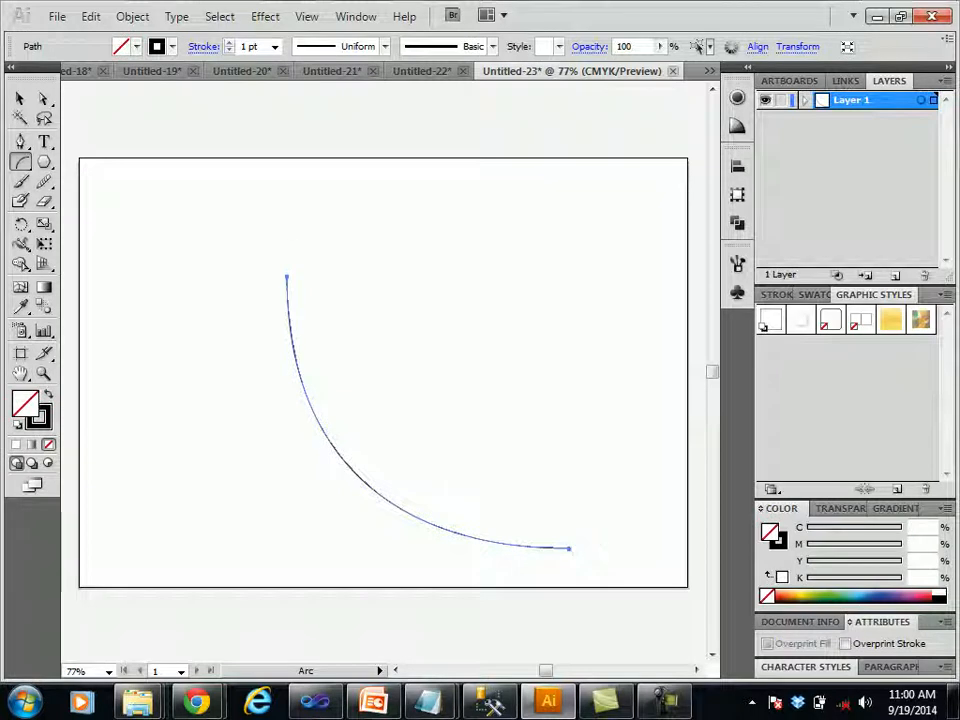
Draw a second open arc about 86 by 103 mm to the upper right of the first, flipping it repeatedly and finishing it concave
{"action": "left_click_drag", "start_coordinate": [398, 242], "coordinate": [574, 452]}
{"action": "key", "text": "f"}
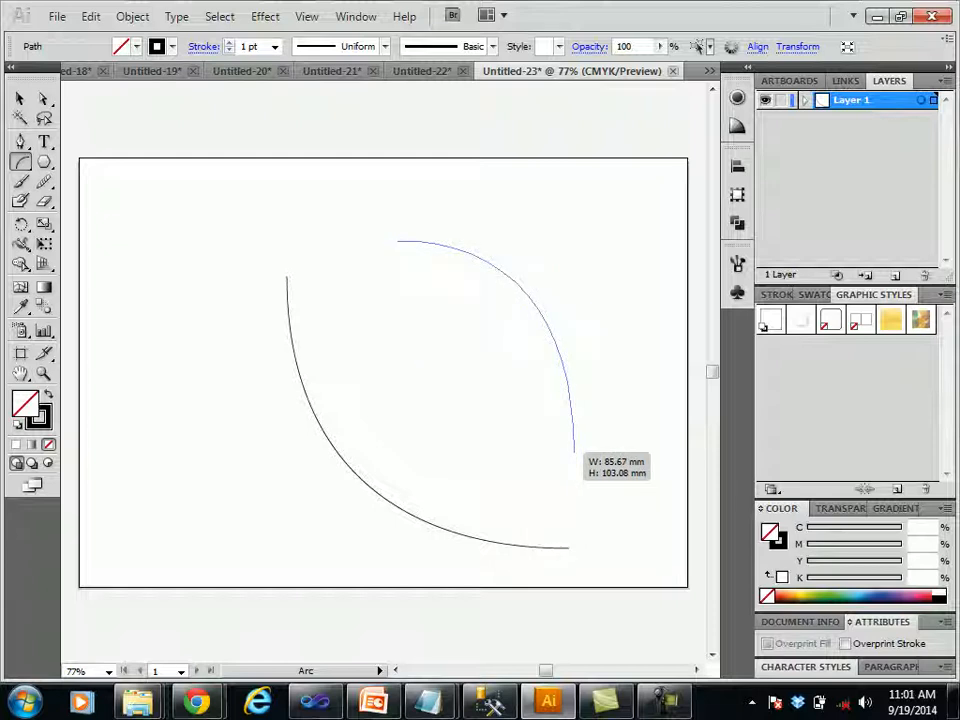
{"action": "left_click_drag", "start_coordinate": [574, 452], "coordinate": [575, 453]}
{"action": "key", "text": "f"}
{"action": "key", "text": "f"}
{"action": "key", "text": "f"}
{"action": "key", "text": "f"}
{"action": "key", "text": "f"}
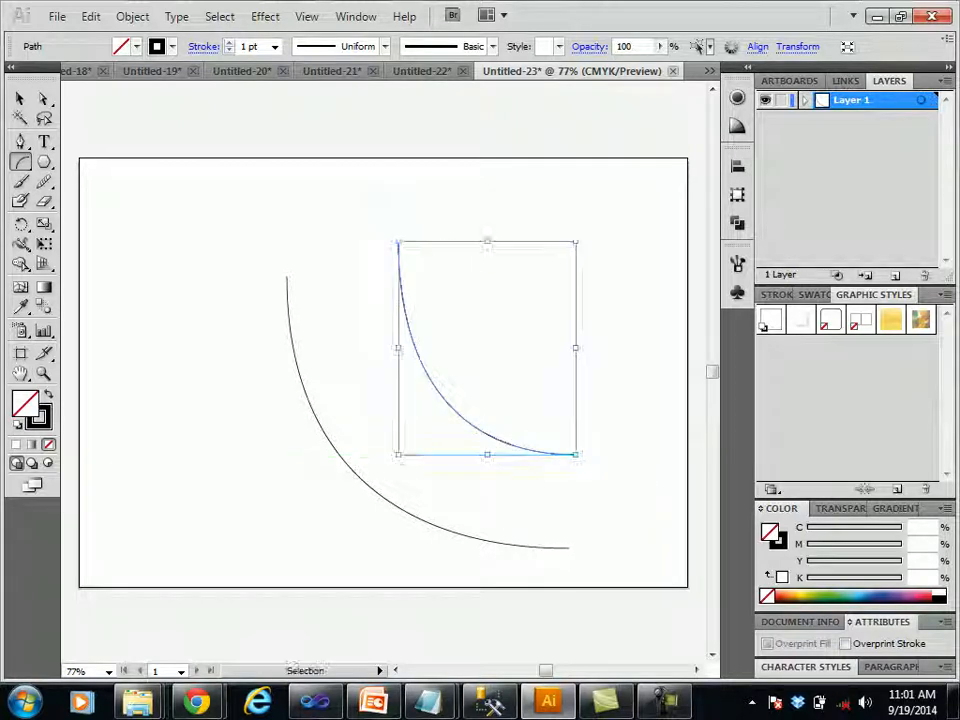
Create a new document and draw two opposite-facing open arcs sharing both endpoints to form a leaf shape
{"action": "key", "text": "ctrl+n"}
{"action": "key", "text": "Return"}
{"action": "left_click_drag", "start_coordinate": [186, 291], "coordinate": [395, 529]}
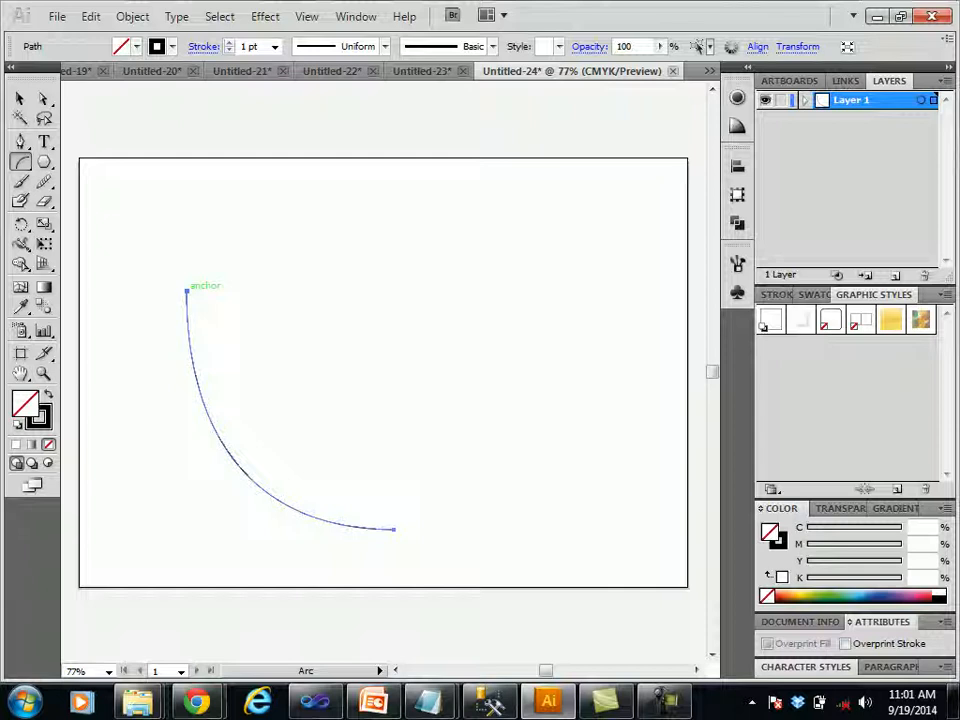
{"action": "left_click_drag", "start_coordinate": [186, 290], "coordinate": [393, 531]}
{"action": "key", "text": "x"}
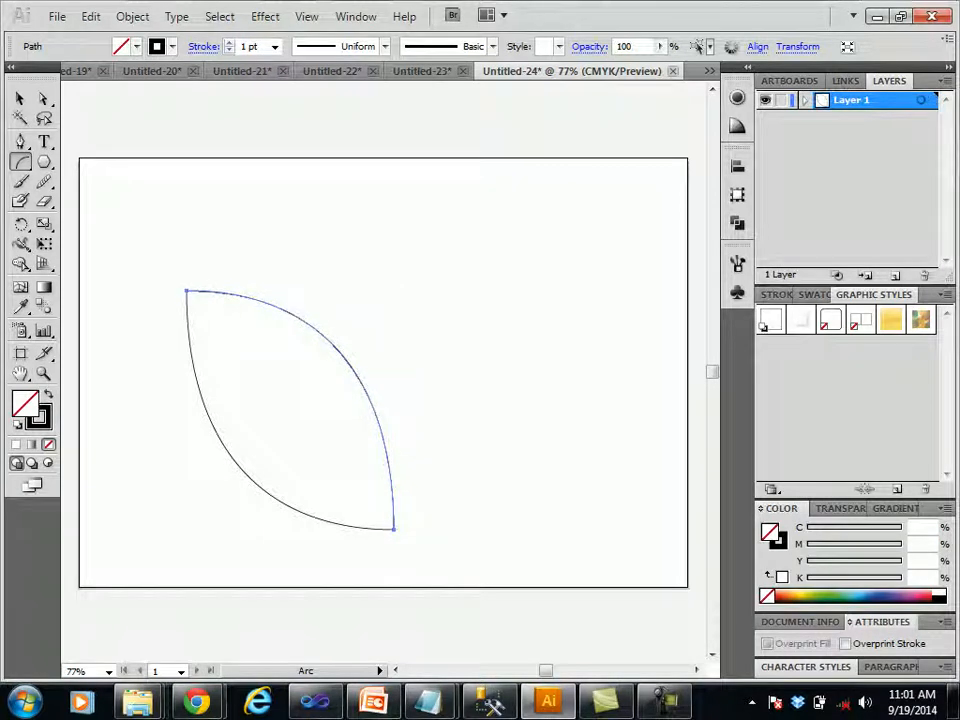
Draw another arc to the upper right of the leaf shape, flipping it repeatedly and toggling it between open and closed
{"action": "left_click_drag", "start_coordinate": [417, 266], "coordinate": [590, 459]}
{"action": "key", "text": "x"}
{"action": "key", "text": "x"}
{"action": "key", "text": "x"}
{"action": "key", "text": "x"}
{"action": "key", "text": "x"}
{"action": "key", "text": "x"}
{"action": "key", "text": "x"}
{"action": "key", "text": "c"}
{"action": "key", "text": "c"}
{"action": "key", "text": "x"}
{"action": "key", "text": "x"}
{"action": "key", "text": "c"}
{"action": "key", "text": "c"}
{"action": "key", "text": "c"}
{"action": "key", "text": "v"}
Create a new document and draw a spiral in the artboard's upper-left area, varying its decay and segment count and finishing with closely spaced coils
{"action": "key", "text": "ctrl+n"}
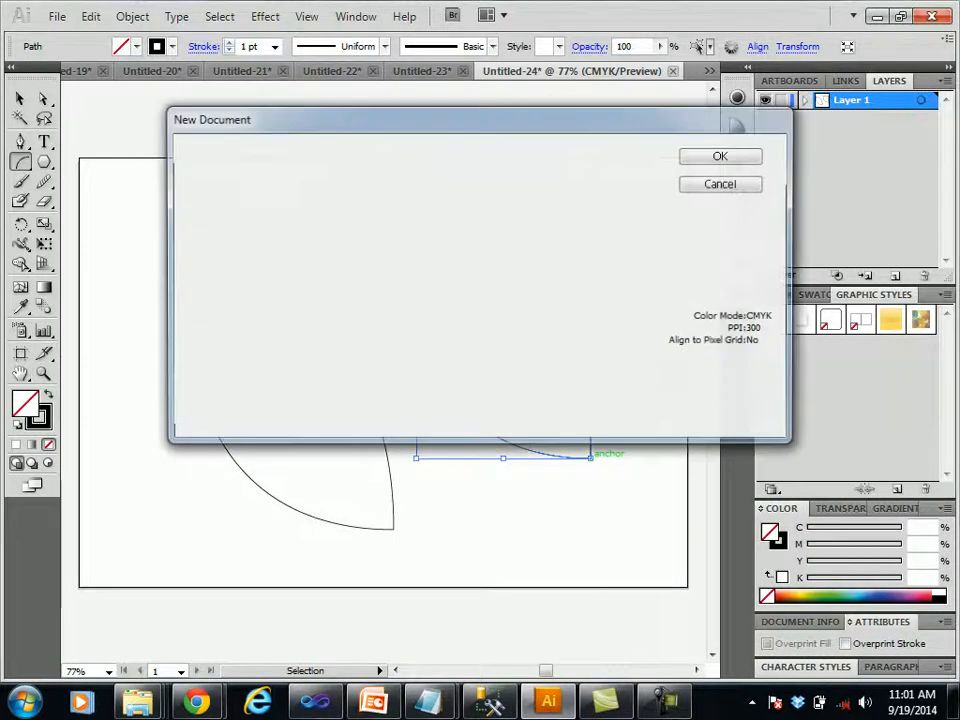
{"action": "key", "text": "Return"}
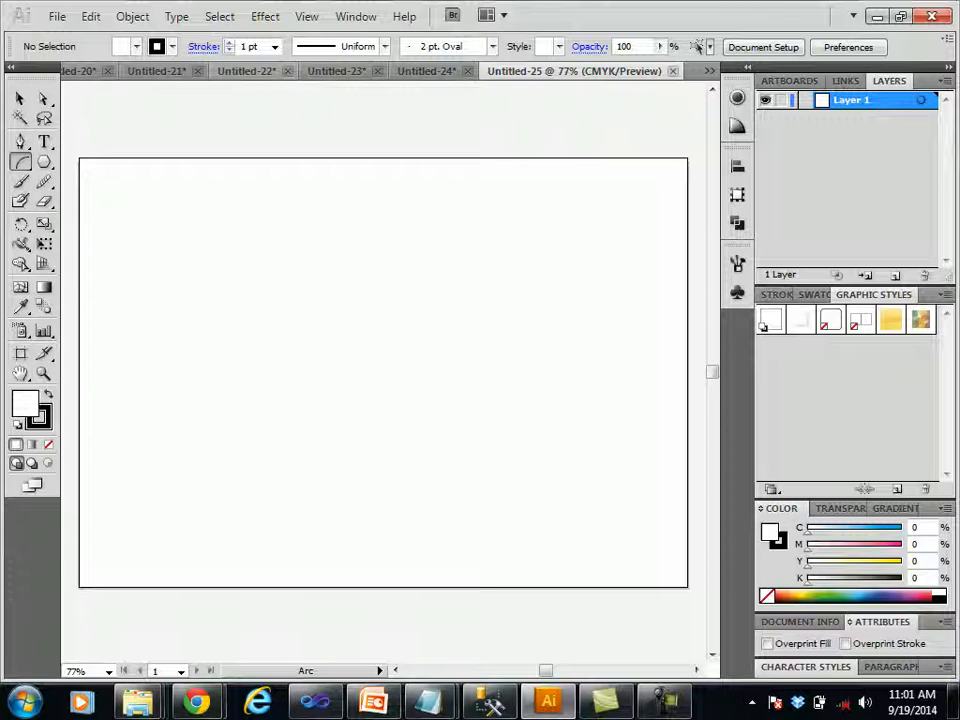
{"action": "left_click_drag", "start_coordinate": [21, 161], "coordinate": [70, 204]}
{"action": "mouse_move", "coordinate": [302, 268]}
{"action": "left_mouse_down"}
{"action": "mouse_move", "coordinate": [425, 430]}
{"action": "mouse_move", "coordinate": [402, 393]}
{"action": "left_mouse_up"}
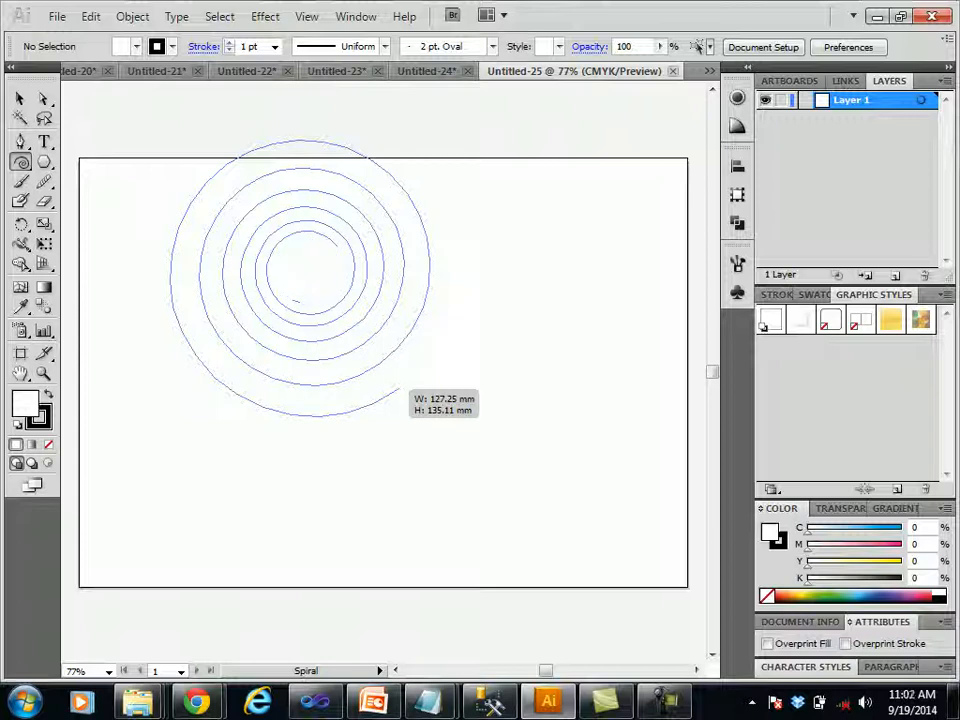
{"action": "left_click_drag", "start_coordinate": [402, 393], "coordinate": [433, 400]}
{"action": "key", "text": "Down"}
{"action": "key", "text": "Down"}
{"action": "key", "text": "Down"}
{"action": "key", "text": "Down"}
{"action": "key", "text": "Down"}
{"action": "key", "text": "Down"}
{"action": "key", "text": "Down"}
{"action": "key", "text": "Down"}
{"action": "key", "text": "Down"}
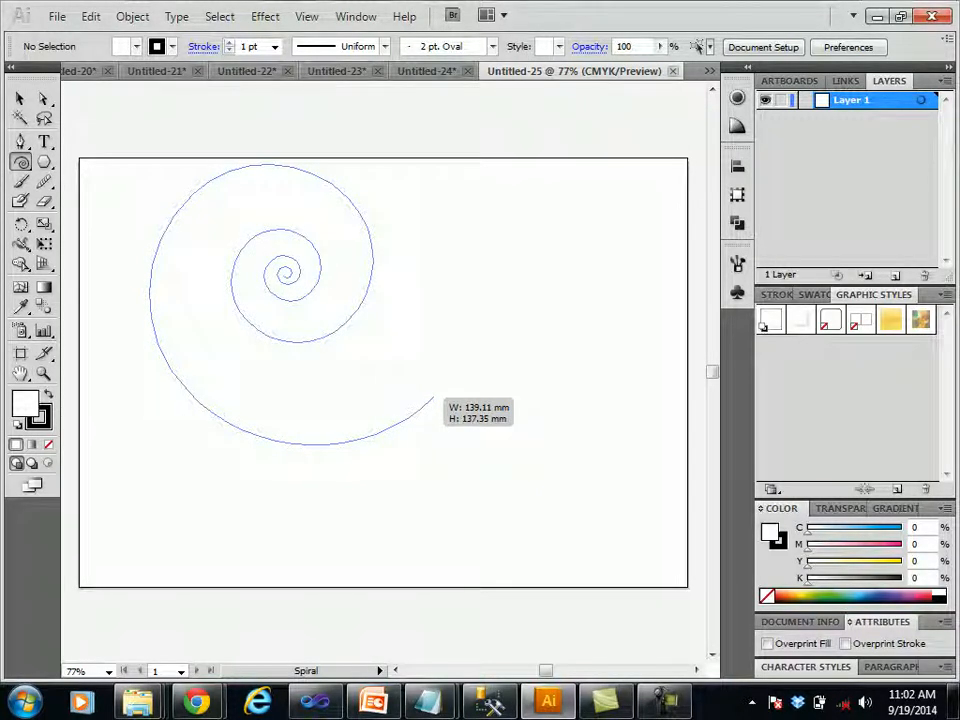
{"action": "left_click_drag", "start_coordinate": [433, 398], "coordinate": [443, 333]}
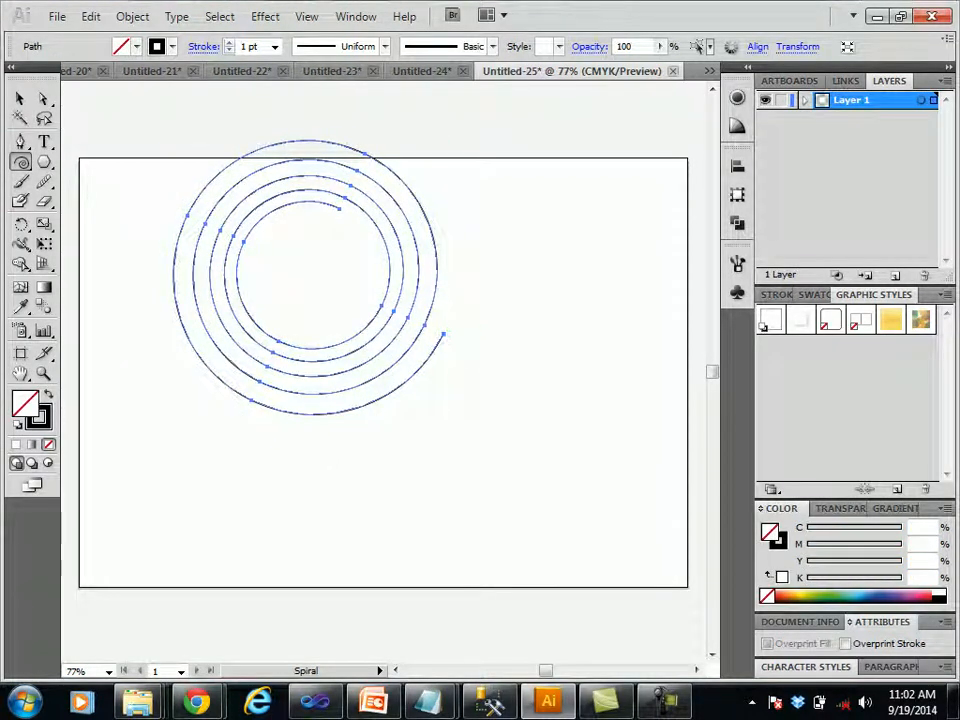
Move the spiral down and right so it lies fully inside the artboard, and leave it selected
{"action": "key", "text": "v"}
{"action": "key", "text": "ctrl+shift+a"}
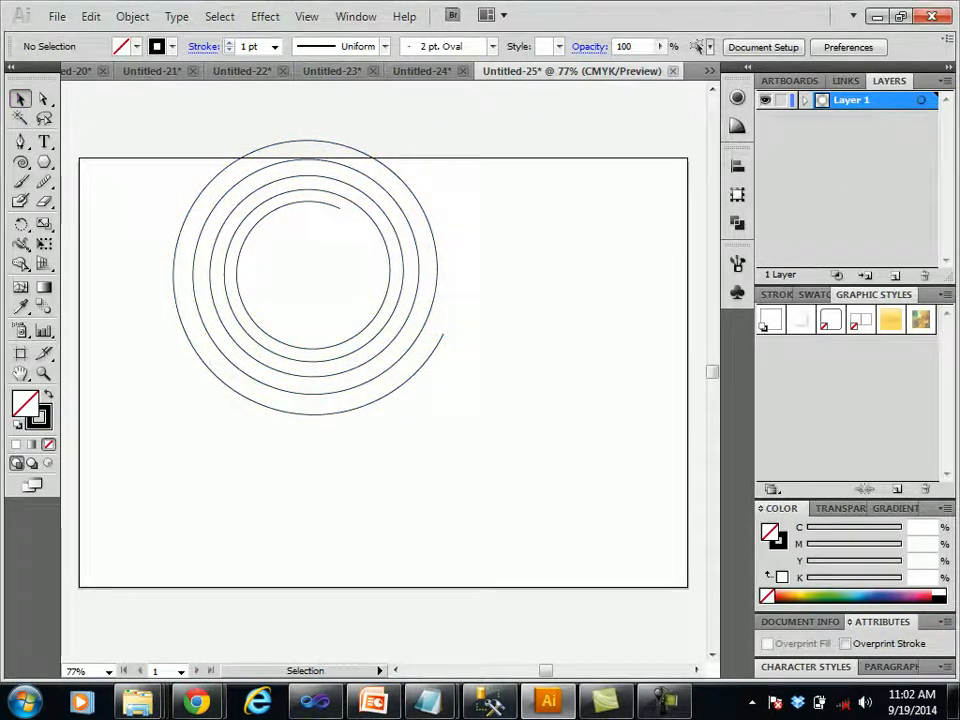
{"action": "left_click_drag", "start_coordinate": [382, 306], "coordinate": [428, 383]}
{"action": "left_click", "coordinate": [530, 430]}
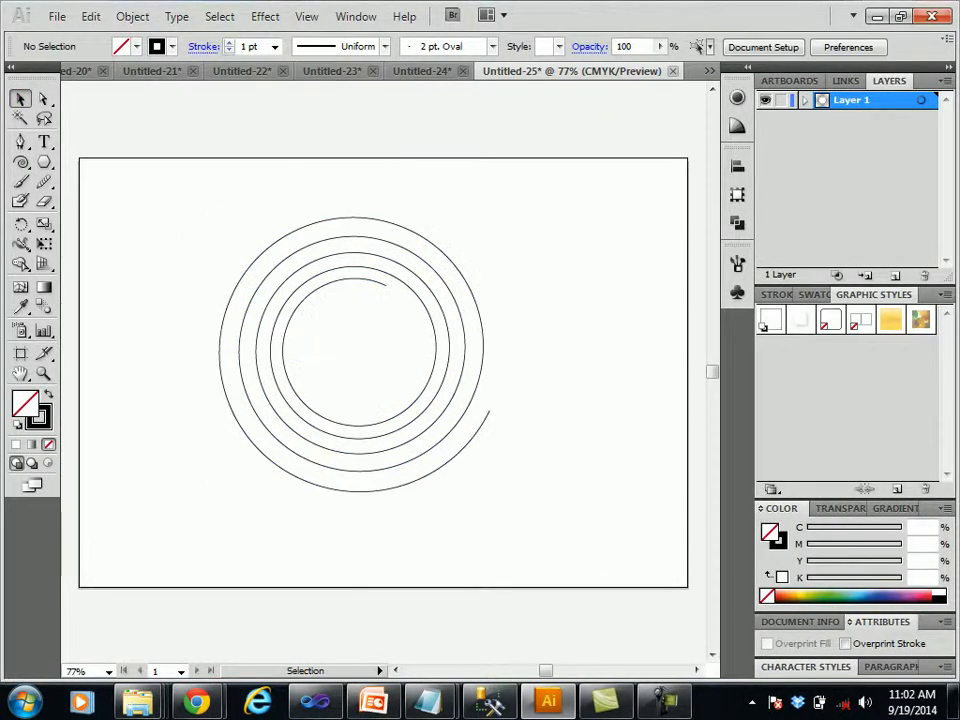
{"action": "left_click", "coordinate": [476, 404]}
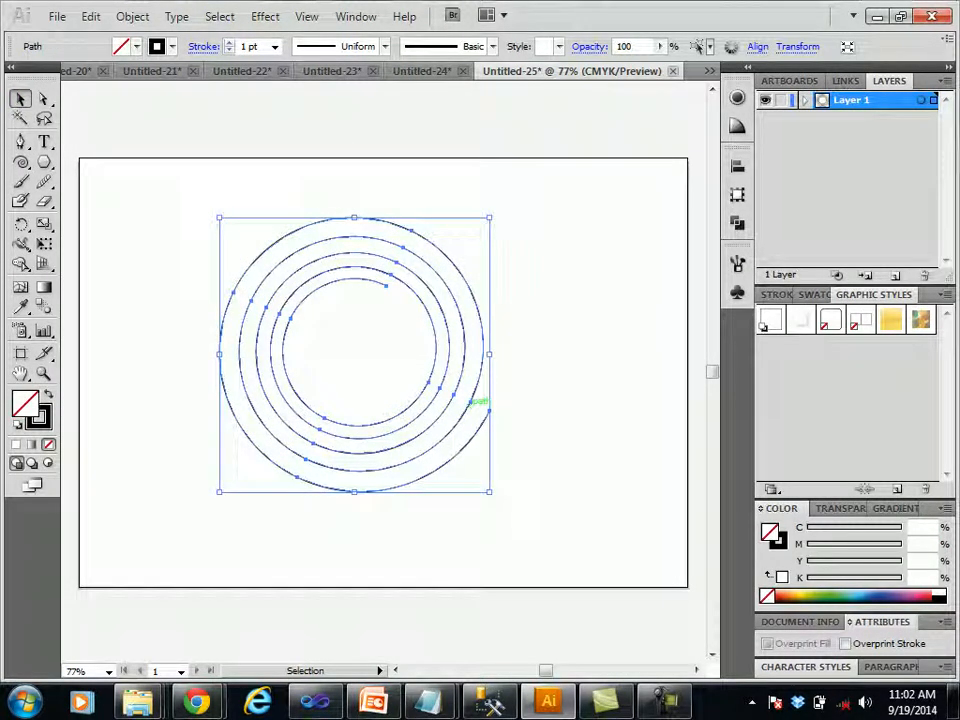
Delete the spiral and draw a rectangular grid of seven columns and six rows in the artboard's middle, skewing its dividers toward the left and bottom
{"action": "key", "text": "Delete"}
{"action": "left_click", "coordinate": [21, 162]}
{"action": "left_click", "coordinate": [111, 224]}
{"action": "left_click_drag", "start_coordinate": [168, 224], "coordinate": [535, 514]}
{"action": "key", "text": "x"}
{"action": "key", "text": "x"}
{"action": "key", "text": "x"}
{"action": "key", "text": "x"}
{"action": "key", "text": "x"}
{"action": "key", "text": "x"}
{"action": "key", "text": "x"}
{"action": "key", "text": "x"}
{"action": "key", "text": "x"}
{"action": "key", "text": "v"}
{"action": "key", "text": "v"}
{"action": "key", "text": "v"}
{"action": "key", "text": "f"}
{"action": "key", "text": "f"}
{"action": "key", "text": "f"}
{"action": "key", "text": "f"}
{"action": "key", "text": "f"}
{"action": "key", "text": "f"}
{"action": "key", "text": "f"}
{"action": "key", "text": "f"}
{"action": "key", "text": "f"}
{"action": "key", "text": "f"}
{"action": "key", "text": "f"}
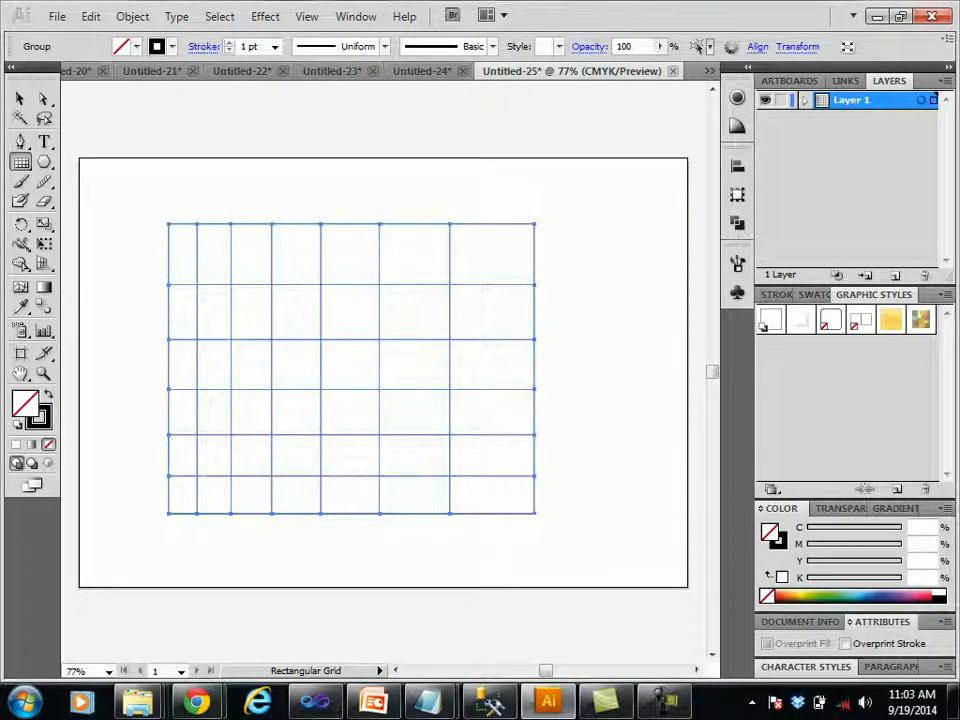
Replace the grid with a larger one, varying row and column counts and divider skew, ending with six columns bunched left and five rows bunched low, deselected
{"action": "key", "text": "Delete"}
{"action": "left_click_drag", "start_coordinate": [116, 241], "coordinate": [509, 564]}
{"action": "key", "text": "Up"}
{"action": "key", "text": "Up"}
{"action": "key", "text": "Up"}
{"action": "key", "text": "Up"}
{"action": "key", "text": "Up"}
{"action": "key", "text": "Up"}
{"action": "key", "text": "Up"}
{"action": "key", "text": "Up"}
{"action": "key", "text": "Up"}
{"action": "key", "text": "Up"}
{"action": "key", "text": "Up"}
{"action": "key", "text": "Up"}
{"action": "key", "text": "Up"}
{"action": "key", "text": "Up"}
{"action": "key", "text": "Up"}
{"action": "key", "text": "Up"}
{"action": "key", "text": "Up"}
{"action": "key", "text": "Up"}
{"action": "key", "text": "Up"}
{"action": "key", "text": "Up"}
{"action": "key", "text": "Up"}
{"action": "key", "text": "Up"}
{"action": "key", "text": "Up"}
{"action": "key", "text": "Up"}
{"action": "key", "text": "Up"}
{"action": "key", "text": "Up"}
{"action": "key", "text": "Up"}
{"action": "key", "text": "Up"}
{"action": "key", "text": "Down"}
{"action": "key", "text": "Down"}
{"action": "key", "text": "Down"}
{"action": "key", "text": "Down"}
{"action": "key", "text": "Down"}
{"action": "key", "text": "Down"}
{"action": "key", "text": "Down"}
{"action": "key", "text": "Down"}
{"action": "key", "text": "Down"}
{"action": "key", "text": "Down"}
{"action": "key", "text": "Down"}
{"action": "key", "text": "Down"}
{"action": "key", "text": "Down"}
{"action": "key", "text": "Down"}
{"action": "key", "text": "Down"}
{"action": "key", "text": "Down"}
{"action": "key", "text": "Down"}
{"action": "key", "text": "Down"}
{"action": "key", "text": "Down"}
{"action": "key", "text": "Down"}
{"action": "key", "text": "Up"}
{"action": "key", "text": "Up"}
{"action": "key", "text": "Up"}
{"action": "key", "text": "Right"}
{"action": "key", "text": "Right"}
{"action": "key", "text": "Right"}
{"action": "key", "text": "Right"}
{"action": "key", "text": "Right"}
{"action": "key", "text": "Right"}
{"action": "key", "text": "Right"}
{"action": "key", "text": "Right"}
{"action": "key", "text": "x"}
{"action": "key", "text": "x"}
{"action": "key", "text": "x"}
{"action": "key", "text": "x"}
{"action": "key", "text": "x"}
{"action": "key", "text": "x"}
{"action": "key", "text": "c"}
{"action": "key", "text": "c"}
{"action": "key", "text": "c"}
{"action": "key", "text": "Left"}
{"action": "key", "text": "Left"}
{"action": "key", "text": "Left"}
{"action": "key", "text": "Left"}
{"action": "key", "text": "Left"}
{"action": "key", "text": "Left"}
{"action": "key", "text": "Left"}
{"action": "key", "text": "Left"}
{"action": "key", "text": "Left"}
{"action": "key", "text": "Left"}
{"action": "key", "text": "Left"}
{"action": "key", "text": "Left"}
{"action": "key", "text": "Right"}
{"action": "key", "text": "Right"}
{"action": "key", "text": "Right"}
{"action": "key", "text": "Right"}
{"action": "key", "text": "x"}
{"action": "key", "text": "x"}
{"action": "key", "text": "x"}
{"action": "key", "text": "x"}
{"action": "key", "text": "x"}
{"action": "key", "text": "x"}
{"action": "key", "text": "x"}
{"action": "key", "text": "x"}
{"action": "key", "text": "x"}
{"action": "key", "text": "x"}
{"action": "key", "text": "x"}
{"action": "key", "text": "x"}
{"action": "key", "text": "v"}
{"action": "key", "text": "v"}
{"action": "key", "text": "v"}
{"action": "key", "text": "v"}
{"action": "key", "text": "v"}
{"action": "key", "text": "v"}
{"action": "key", "text": "v"}
{"action": "key", "text": "v"}
{"action": "key", "text": "v"}
{"action": "key", "text": "v"}
{"action": "key", "text": "f"}
{"action": "key", "text": "f"}
{"action": "key", "text": "f"}
{"action": "key", "text": "f"}
{"action": "key", "text": "v"}
{"action": "key", "text": "v"}
{"action": "key", "text": "x"}
{"action": "key", "text": "x"}
{"action": "key", "text": "x"}
{"action": "key", "text": "c"}
{"action": "key", "text": "c"}
{"action": "key", "text": "c"}
{"action": "key", "text": "c"}
{"action": "key", "text": "c"}
{"action": "key", "text": "c"}
{"action": "key", "text": "c"}
{"action": "key", "text": "c"}
{"action": "key", "text": "x"}
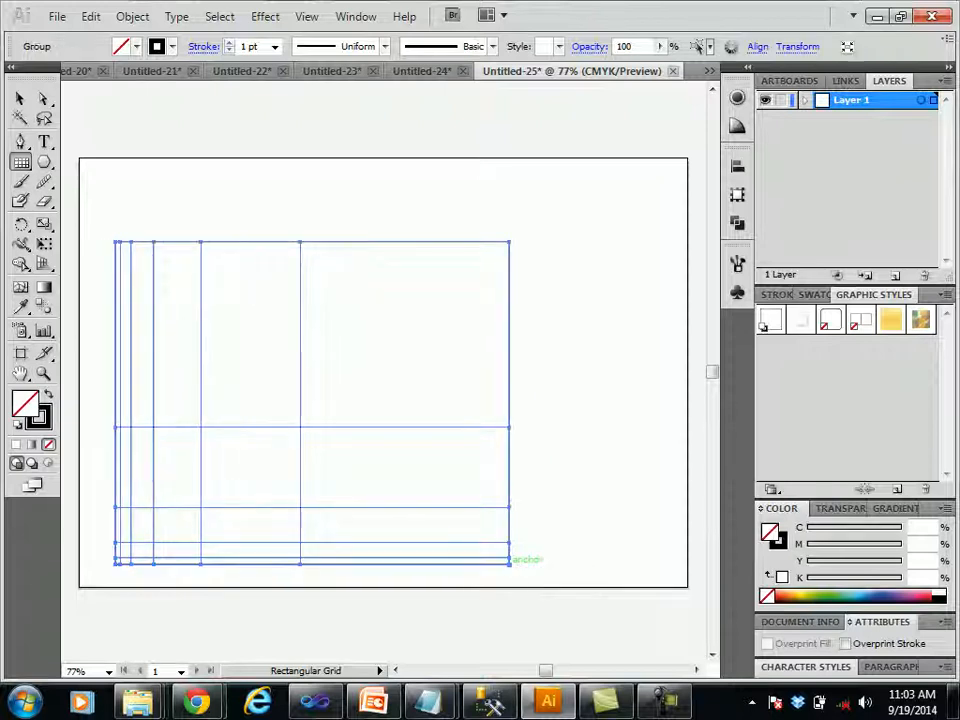
{"action": "left_click", "coordinate": [20, 99]}
{"action": "left_click", "coordinate": [385, 200]}
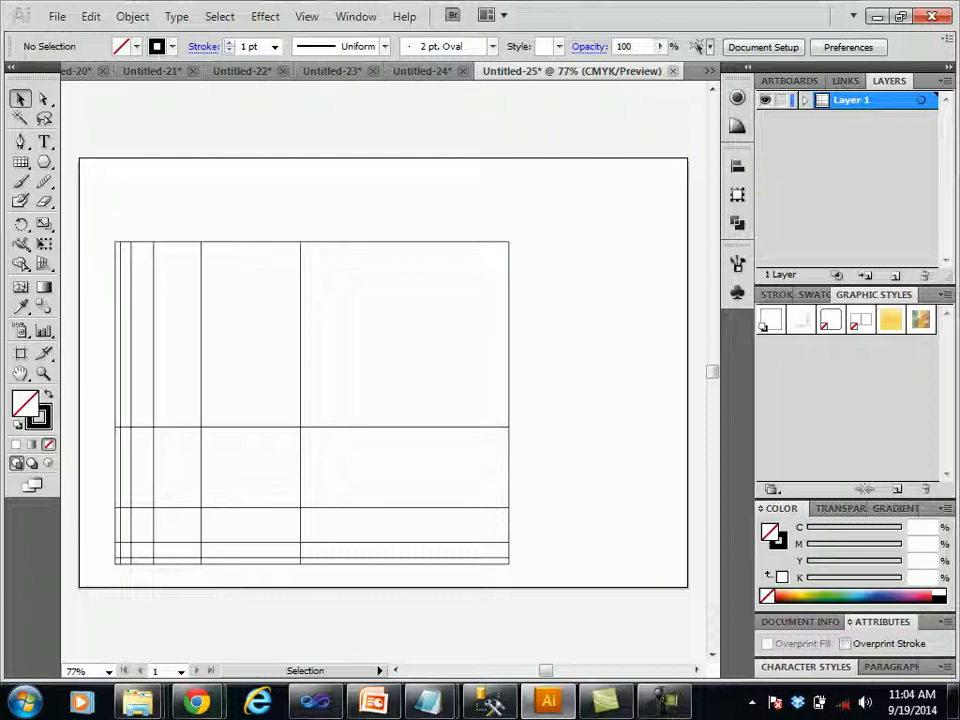
Create a new document and draw a polar grid about 126 mm by 132 mm in the artboard's middle, varying its number of concentric circles
{"action": "key", "text": "a"}
{"action": "key", "text": "ctrl+n"}
{"action": "key", "text": "Return"}
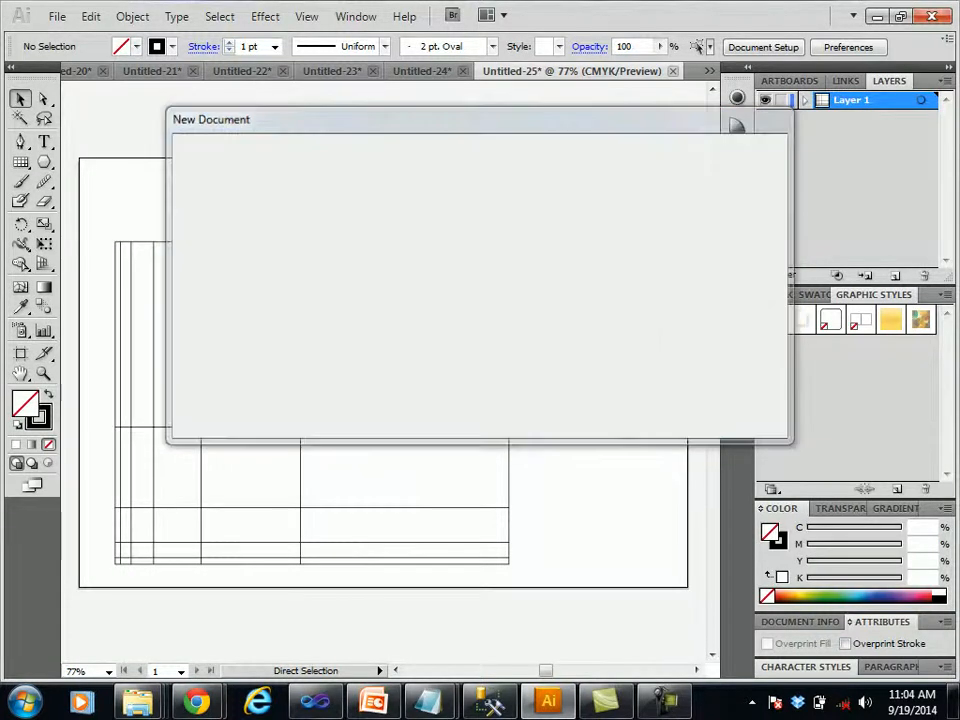
{"action": "left_click", "coordinate": [20, 162]}
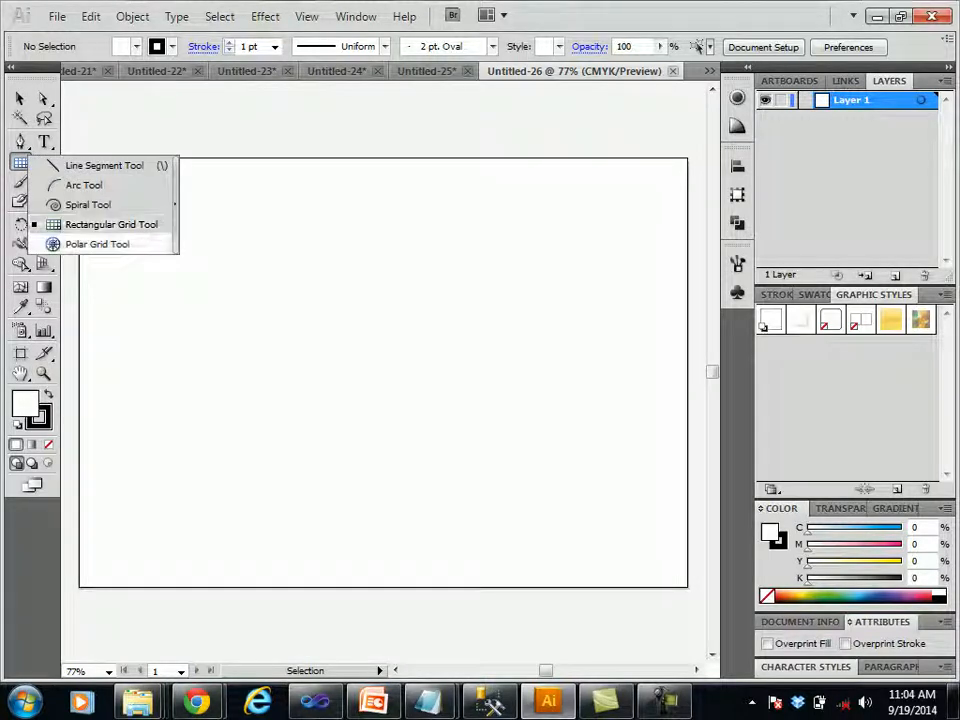
{"action": "left_click", "coordinate": [97, 244]}
{"action": "left_click_drag", "start_coordinate": [295, 291], "coordinate": [555, 560]}
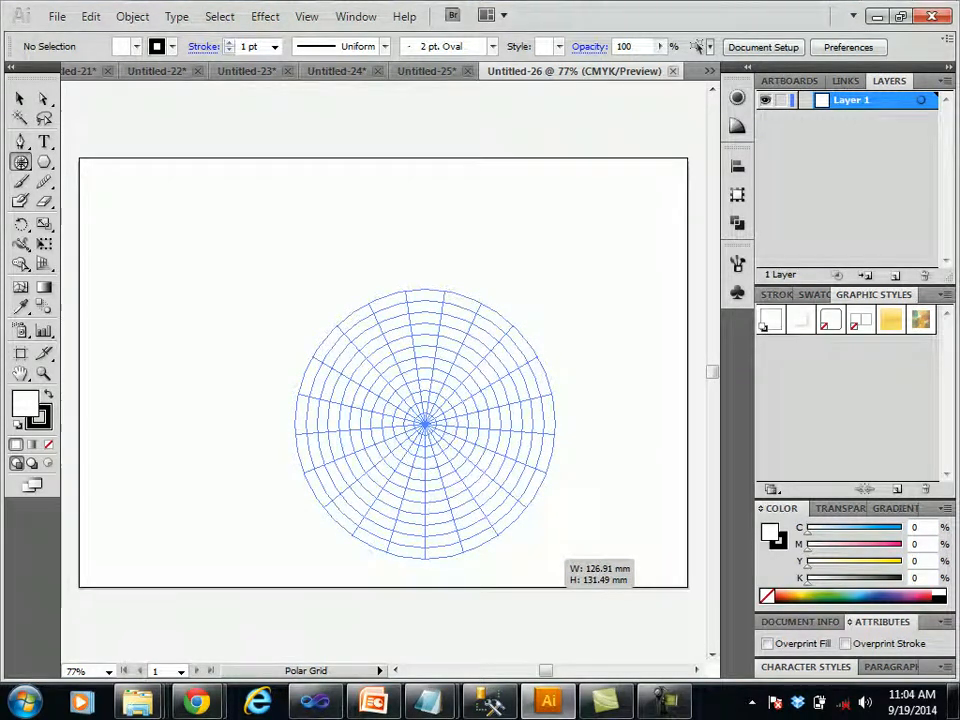
{"action": "left_click_drag", "start_coordinate": [555, 560], "coordinate": [554, 561]}
{"action": "key", "text": "Down"}
{"action": "key", "text": "Down"}
{"action": "key", "text": "Down"}
{"action": "key", "text": "Down"}
{"action": "key", "text": "Down"}
{"action": "key", "text": "Down"}
{"action": "key", "text": "Down"}
{"action": "key", "text": "Down"}
{"action": "key", "text": "Down"}
{"action": "key", "text": "Down"}
{"action": "key", "text": "Down"}
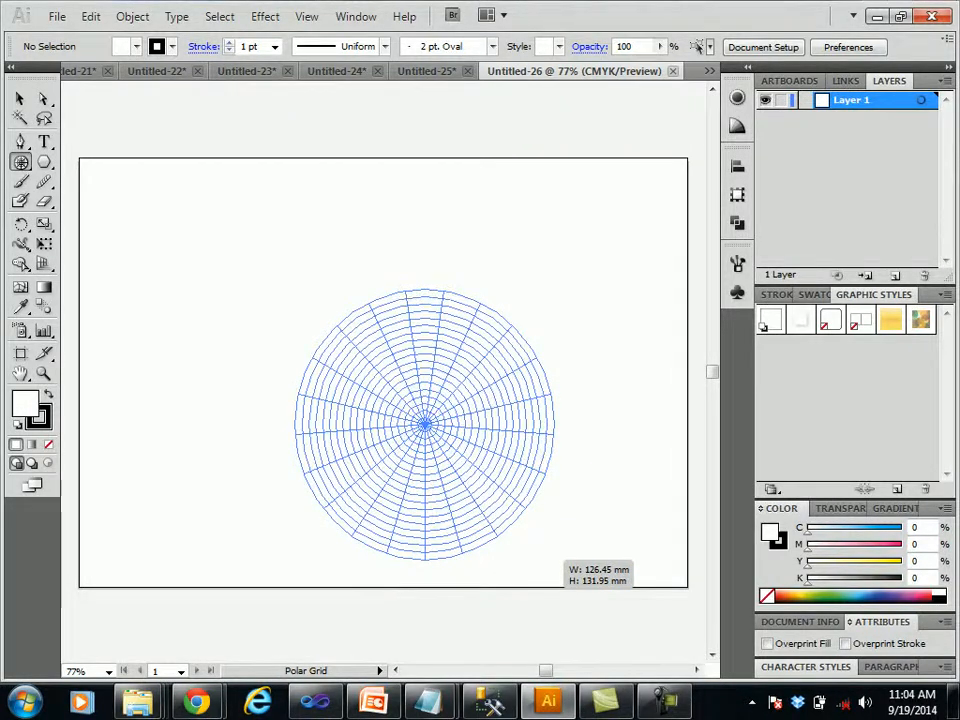
{"action": "key", "text": "Up"}
{"action": "key", "text": "Up"}
{"action": "key", "text": "Up"}
{"action": "key", "text": "Up"}
{"action": "key", "text": "Up"}
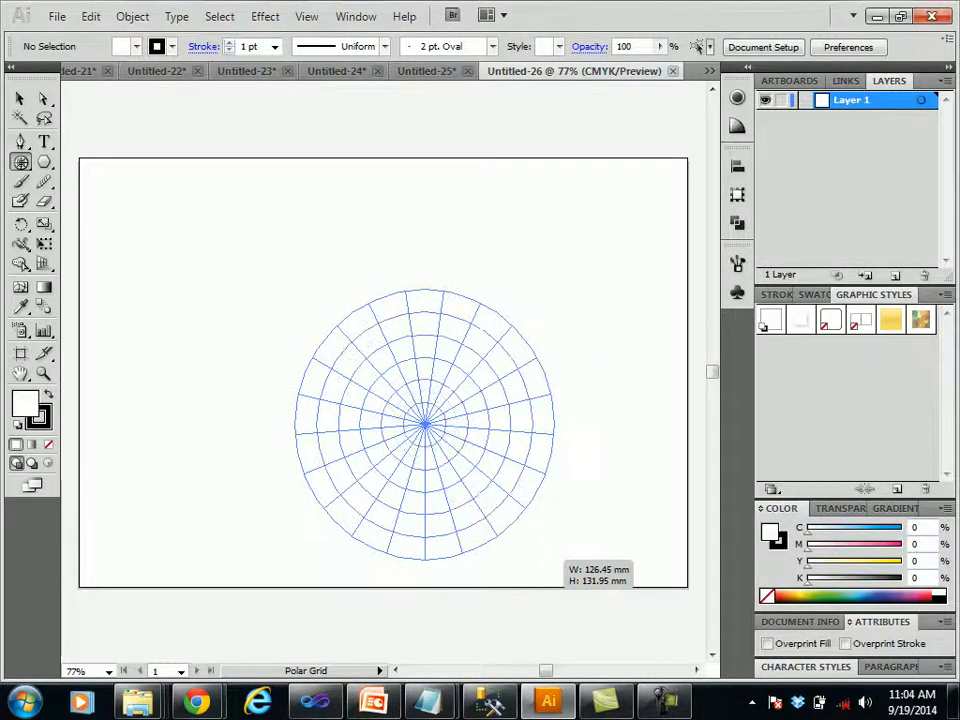
Thin out the polar grid's radial dividers to about seven, and increase their number again
{"action": "key", "text": "Left"}
{"action": "key", "text": "Left"}
{"action": "key", "text": "Left"}
{"action": "key", "text": "Left"}
{"action": "key", "text": "Left"}
{"action": "key", "text": "Left"}
{"action": "key", "text": "Left"}
{"action": "key", "text": "Left"}
{"action": "key", "text": "Left"}
{"action": "key", "text": "Left"}
{"action": "key", "text": "Left"}
{"action": "key", "text": "Left"}
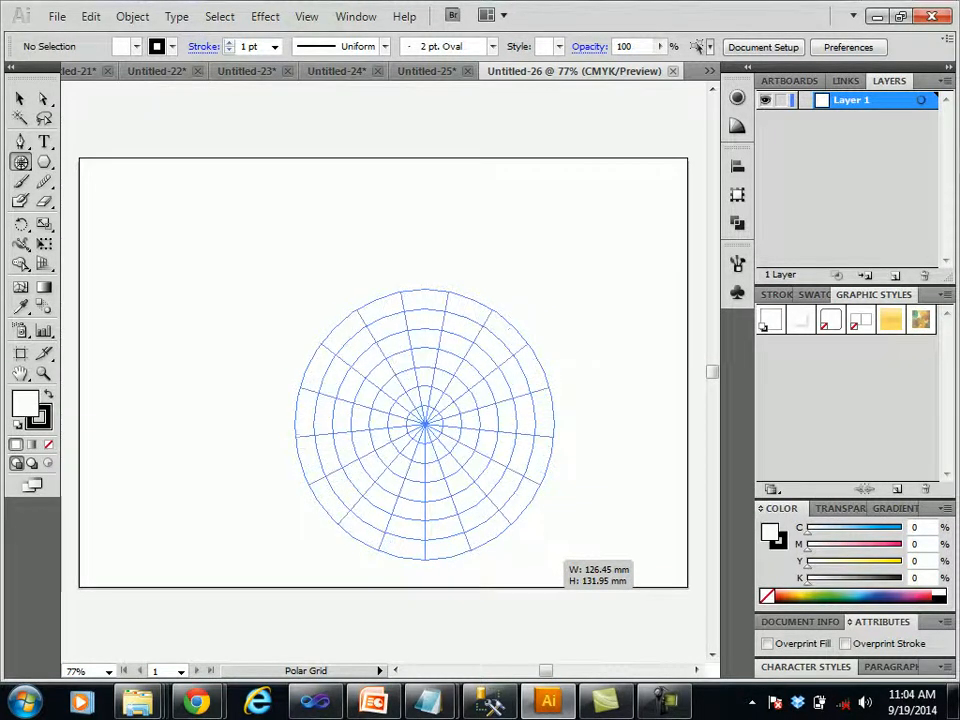
{"action": "key", "text": "Left"}
{"action": "key", "text": "Left"}
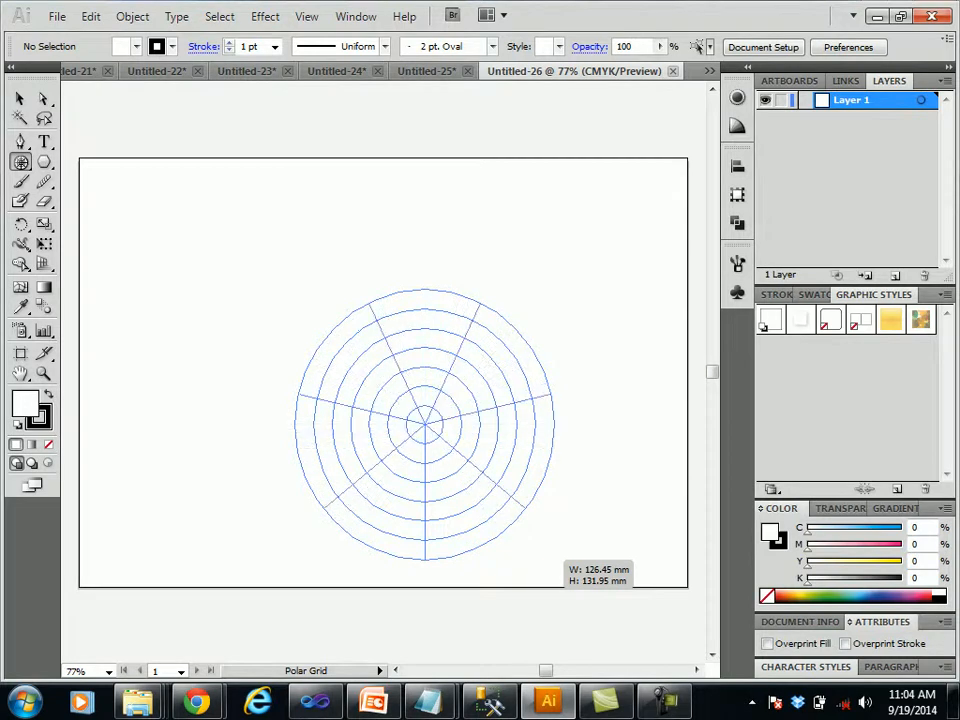
{"action": "key", "text": "Left"}
{"action": "key", "text": "Left"}
{"action": "key", "text": "Right"}
{"action": "key", "text": "Right"}
{"action": "key", "text": "Right"}
{"action": "key", "text": "Right"}
{"action": "key", "text": "Right"}
{"action": "key", "text": "Right"}
{"action": "key", "text": "Right"}
{"action": "key", "text": "Right"}
{"action": "key", "text": "Right"}
{"action": "key", "text": "Right"}
{"action": "key", "text": "Right"}
Adjust the polar grid to fourteen radial dividers and skew its concentric circles toward the outer edge
{"action": "left_click_drag", "start_coordinate": [555, 558], "coordinate": [549, 560]}
{"action": "key", "text": "Left"}
{"action": "key", "text": "Left"}
{"action": "key", "text": "Down"}
{"action": "key", "text": "Down"}
{"action": "key", "text": "Down"}
{"action": "key", "text": "Down"}
{"action": "key", "text": "Up"}
{"action": "key", "text": "Up"}
{"action": "key", "text": "Up"}
{"action": "key", "text": "Up"}
{"action": "key", "text": "c"}
{"action": "key", "text": "c"}
{"action": "key", "text": "c"}
{"action": "key", "text": "c"}
{"action": "key", "text": "c"}
{"action": "key", "text": "c"}
{"action": "key", "text": "x"}
{"action": "key", "text": "x"}
{"action": "key", "text": "x"}
{"action": "key", "text": "x"}
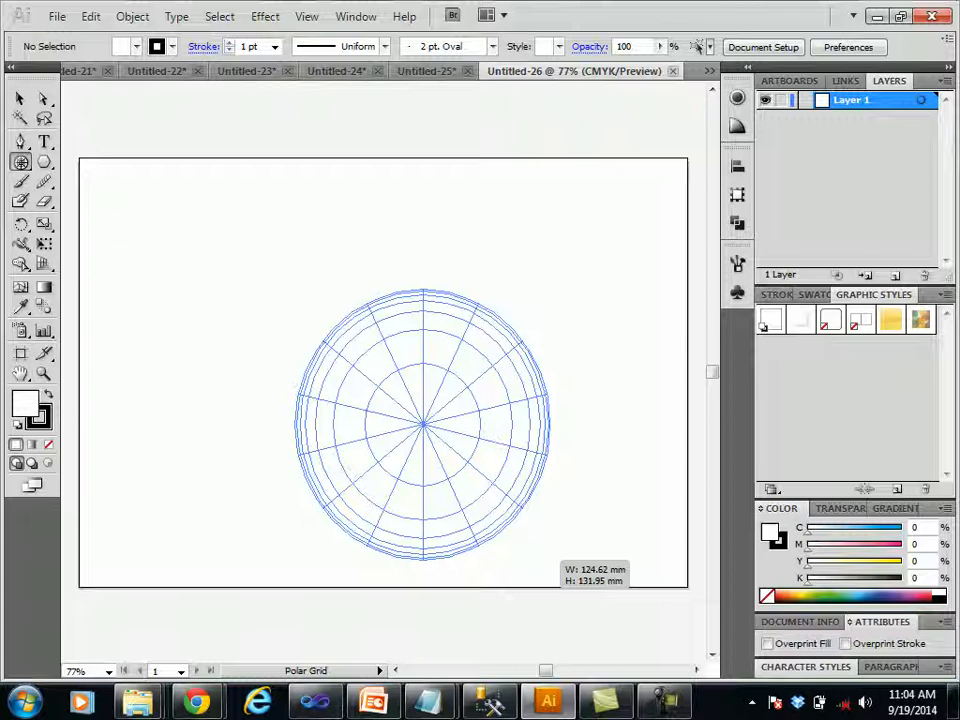
Finish the polar grid with fifteen evenly spaced radial dividers and seven circles bunched toward the rim, varying the divider skew, and deselect it
{"action": "left_click_drag", "start_coordinate": [549, 560], "coordinate": [549, 560]}
{"action": "left_click_drag", "start_coordinate": [549, 560], "coordinate": [547, 564]}
{"action": "key", "text": "Right"}
{"action": "key", "text": "Right"}
{"action": "key", "text": "Up"}
{"action": "key", "text": "Up"}
{"action": "key", "text": "Up"}
{"action": "key", "text": "Up"}
{"action": "key", "text": "Up"}
{"action": "key", "text": "v"}
{"action": "key", "text": "v"}
{"action": "key", "text": "f"}
{"action": "key", "text": "f"}
{"action": "key", "text": "f"}
{"action": "key", "text": "f"}
{"action": "key", "text": "v"}
{"action": "key", "text": "v"}
{"action": "key", "text": "f"}
{"action": "key", "text": "f"}
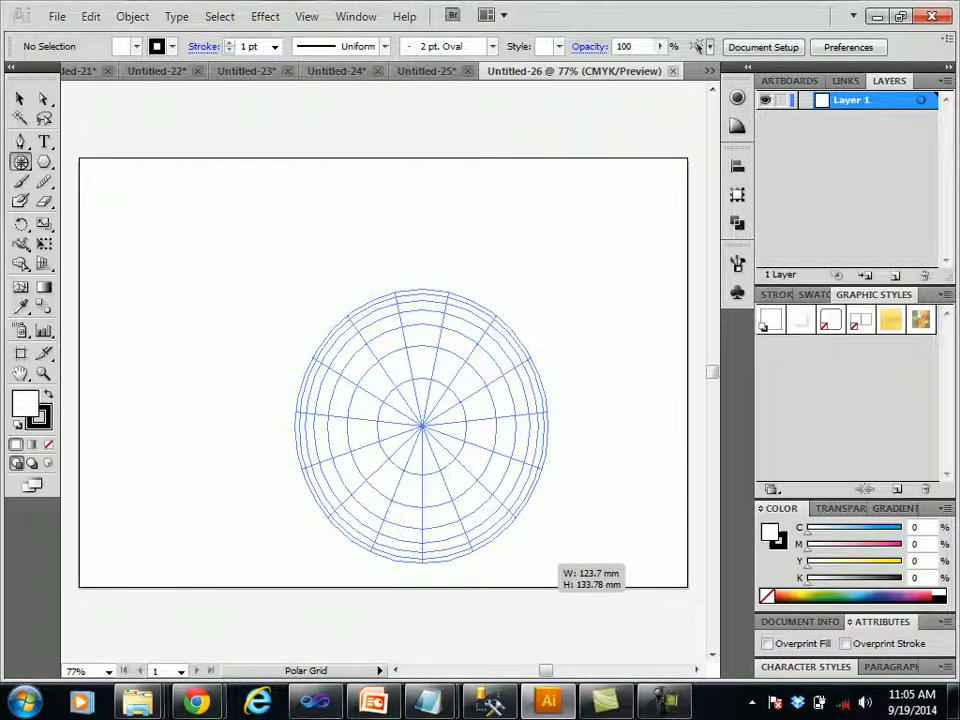
{"action": "left_click_drag", "start_coordinate": [547, 564], "coordinate": [541, 563]}
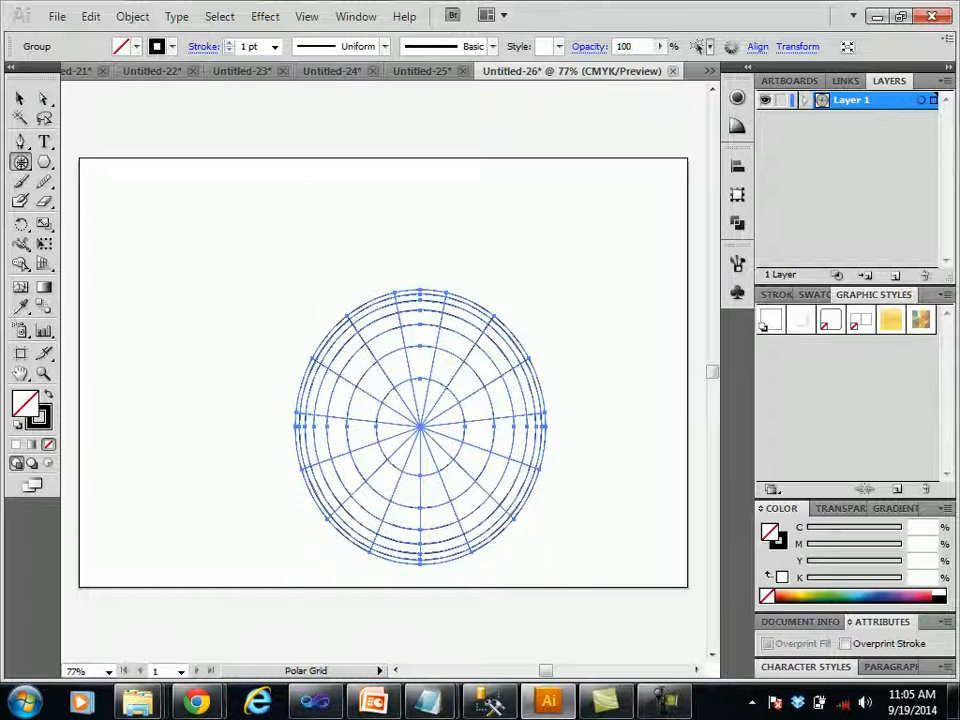
{"action": "left_click", "coordinate": [20, 98]}
{"action": "key", "text": "ctrl+shift+a"}
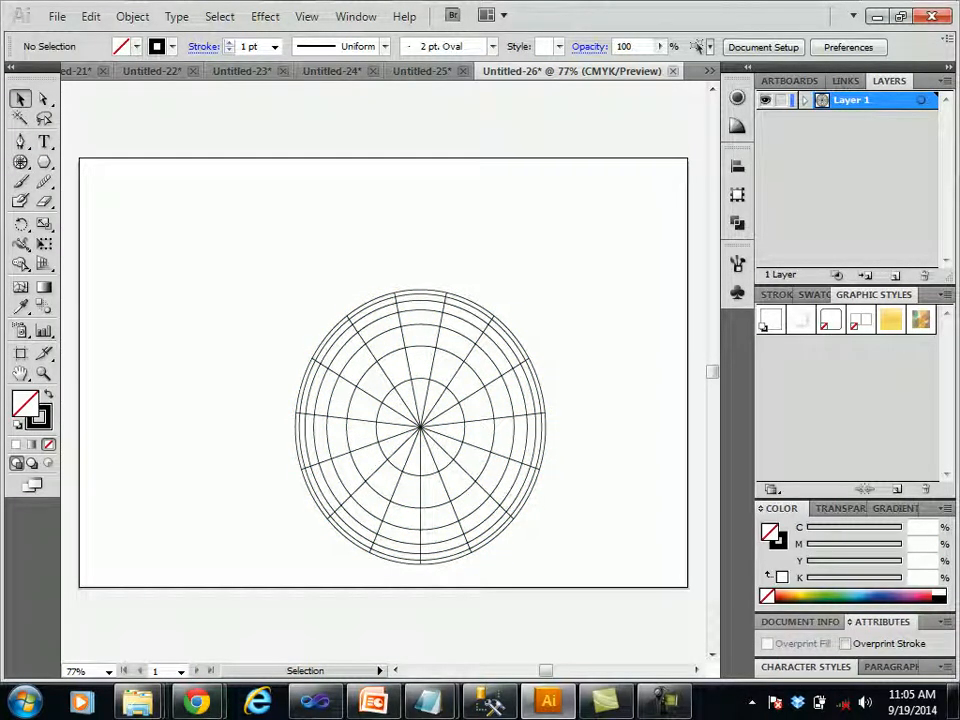
Create a new document and draw a closed straight-sided Pen rectangle about 171 mm by 58 mm in the artboard's upper half, ending deselected
{"action": "key", "text": "ctrl+n"}
{"action": "key", "text": "Return"}
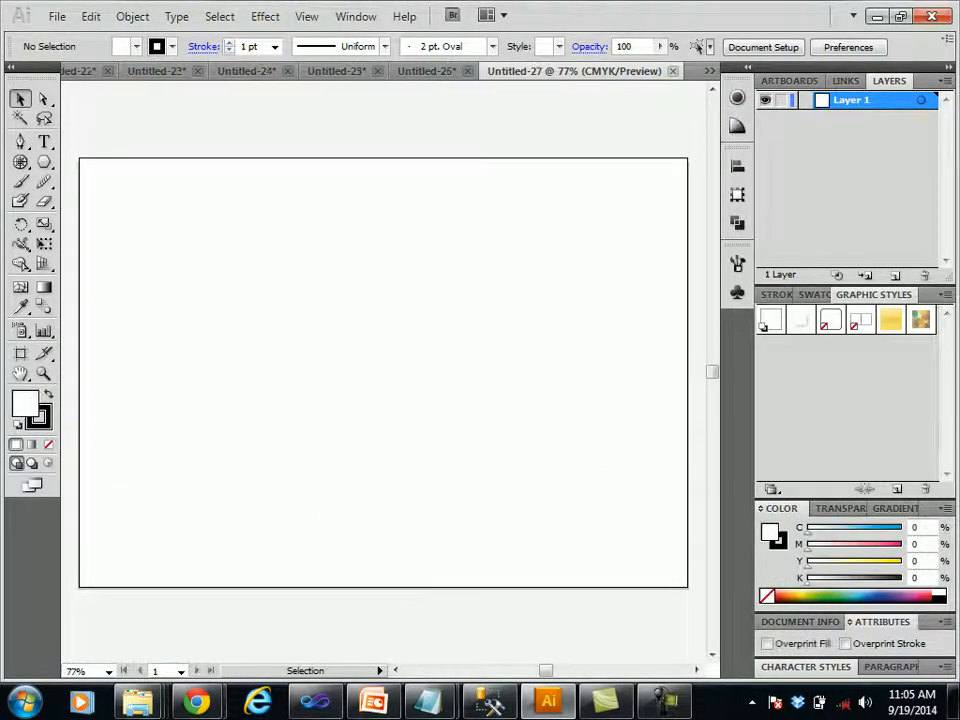
{"action": "left_click", "coordinate": [20, 161]}
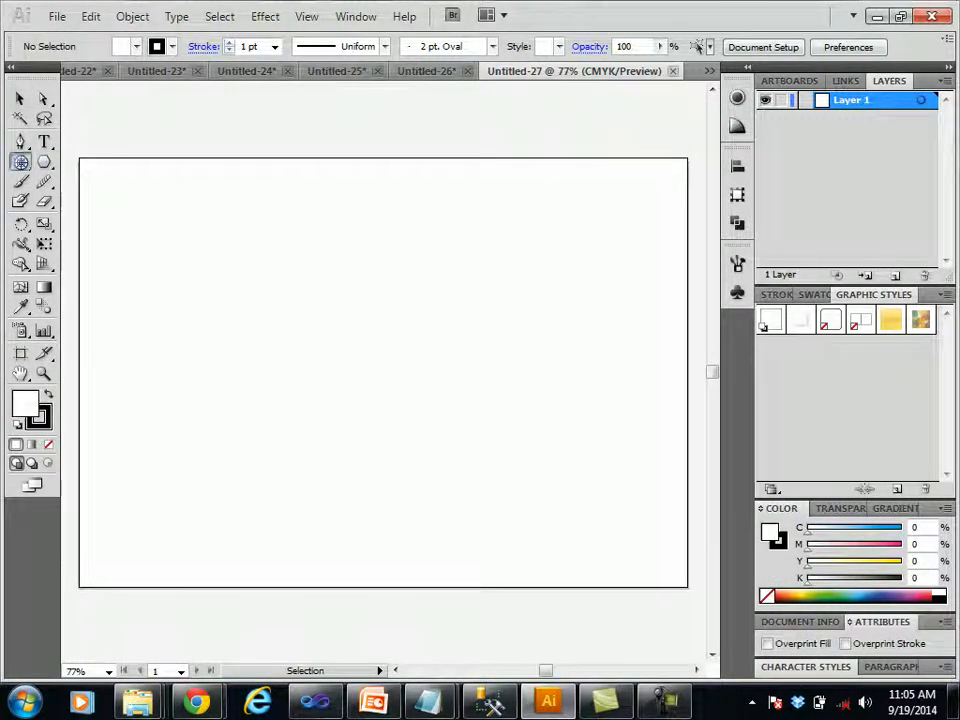
{"action": "left_click", "coordinate": [44, 181]}
{"action": "left_click", "coordinate": [44, 181]}
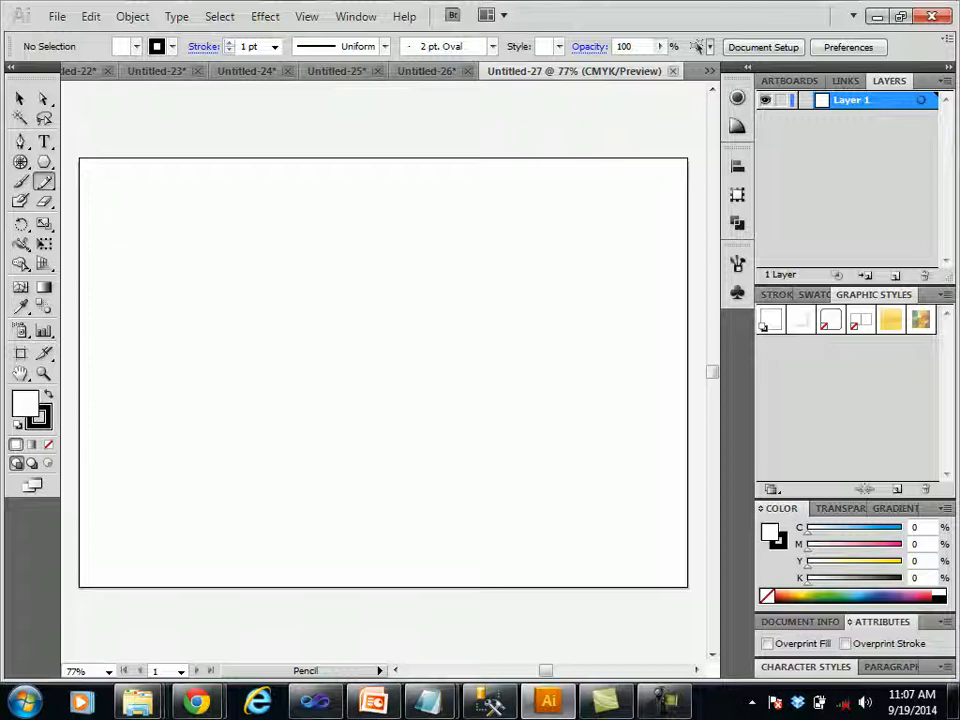
{"action": "left_click", "coordinate": [20, 141]}
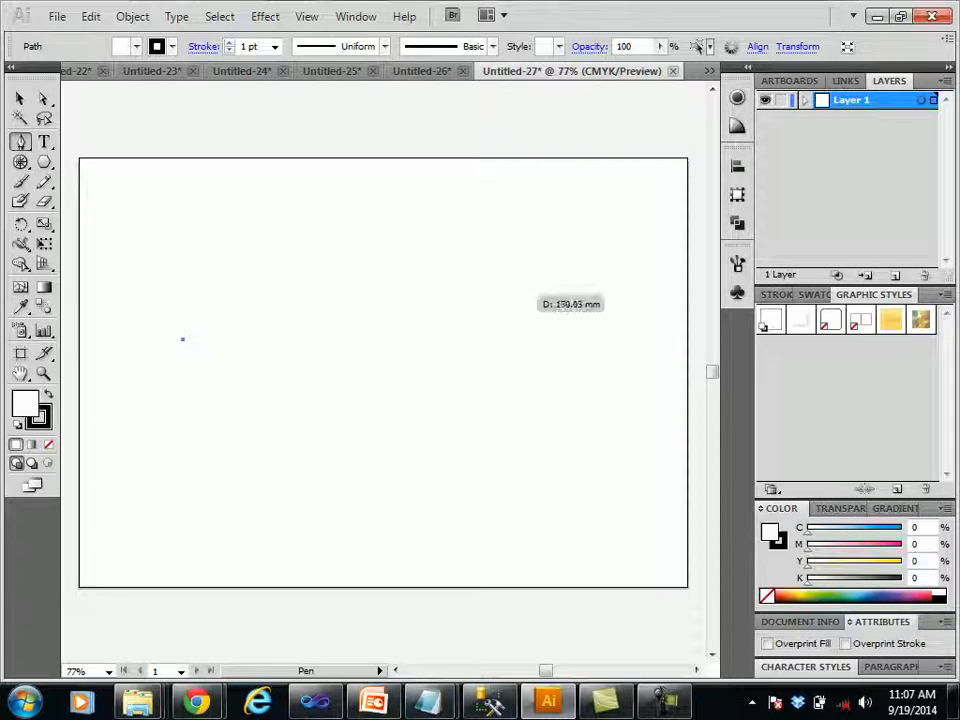
{"action": "left_click", "coordinate": [523, 339]}
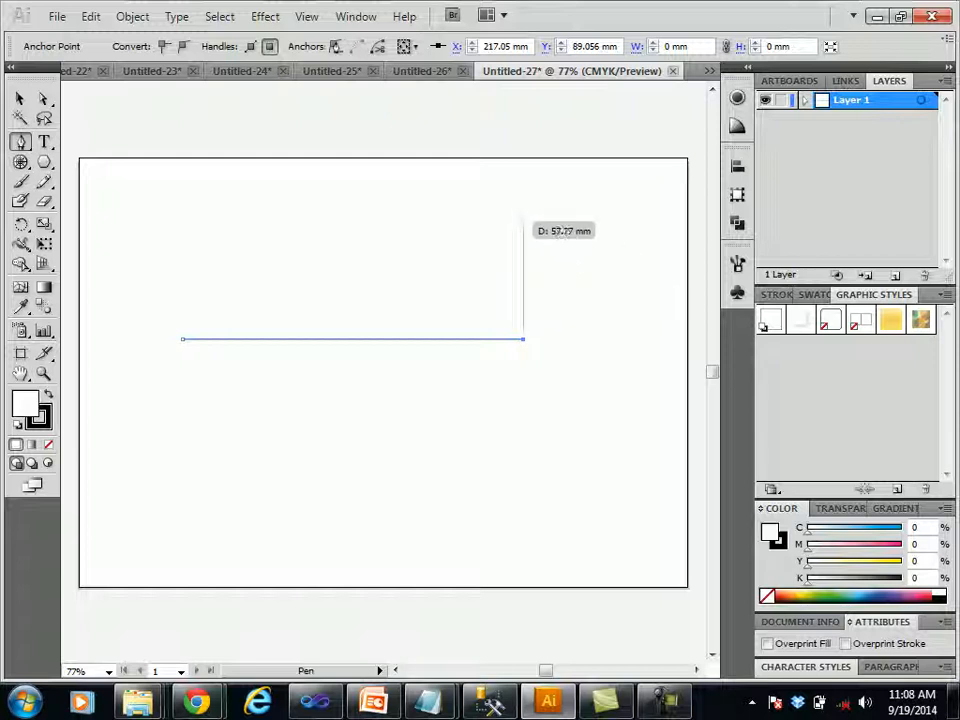
{"action": "left_click", "coordinate": [523, 222]}
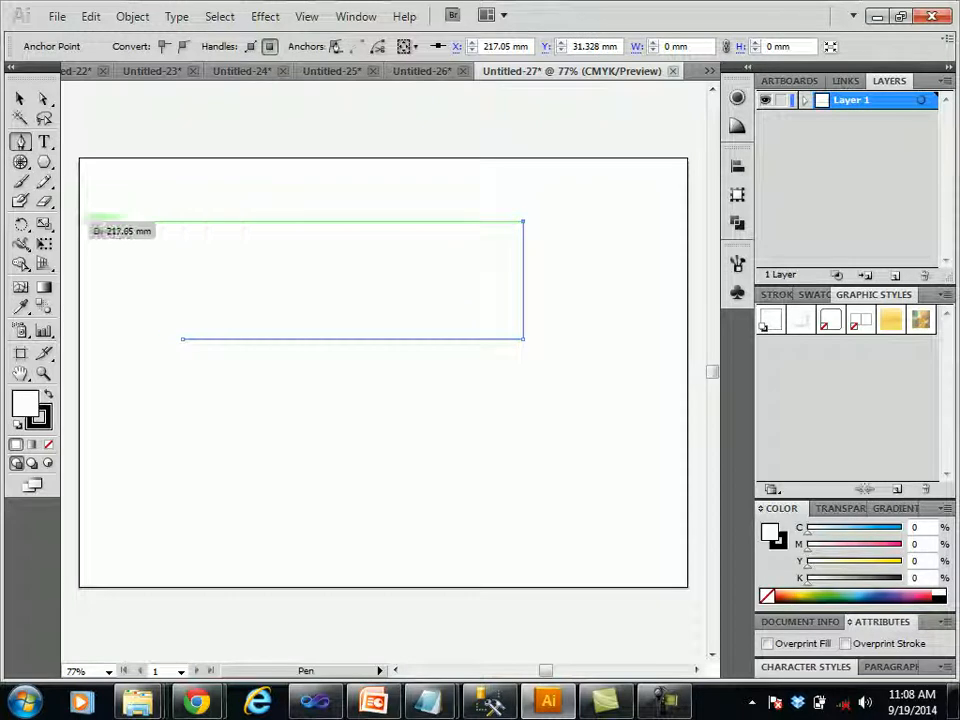
{"action": "left_click", "coordinate": [174, 222]}
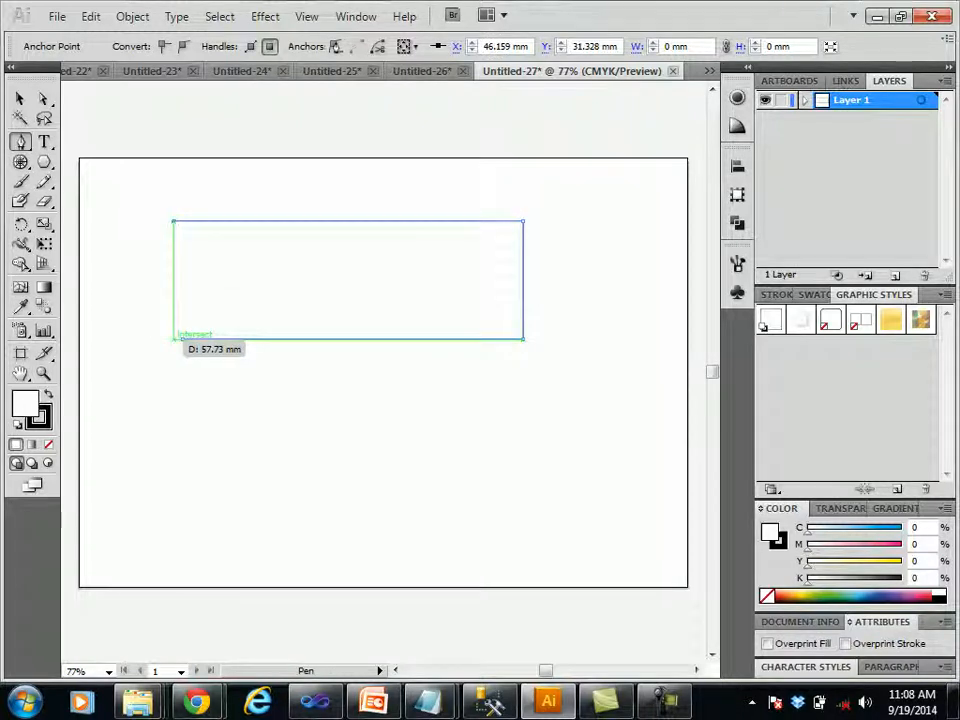
{"action": "left_click", "coordinate": [174, 338]}
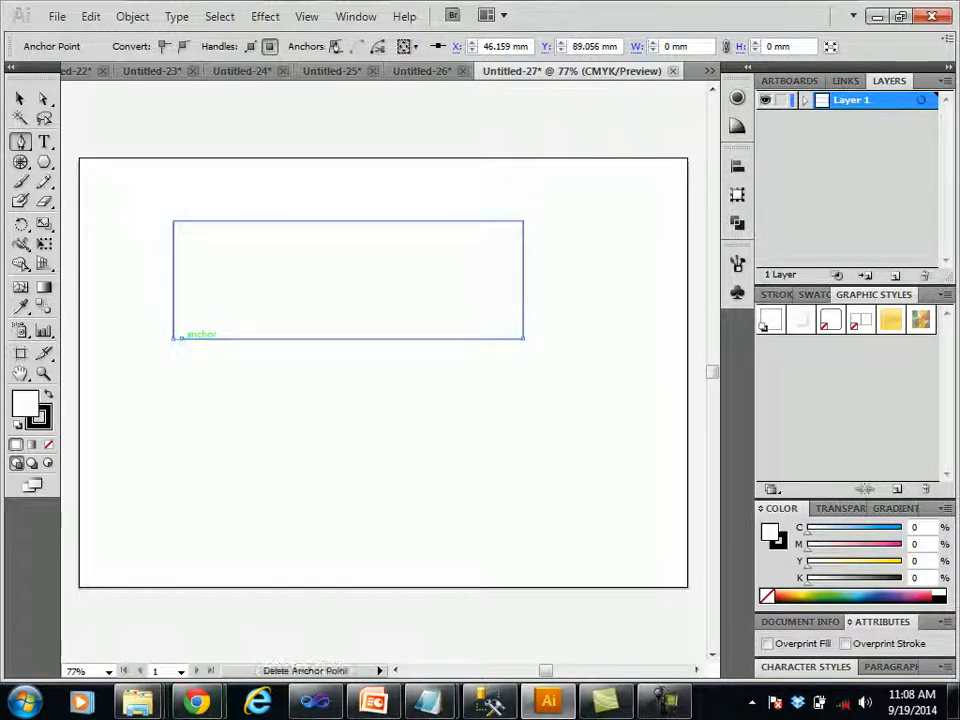
{"action": "left_click", "coordinate": [183, 338]}
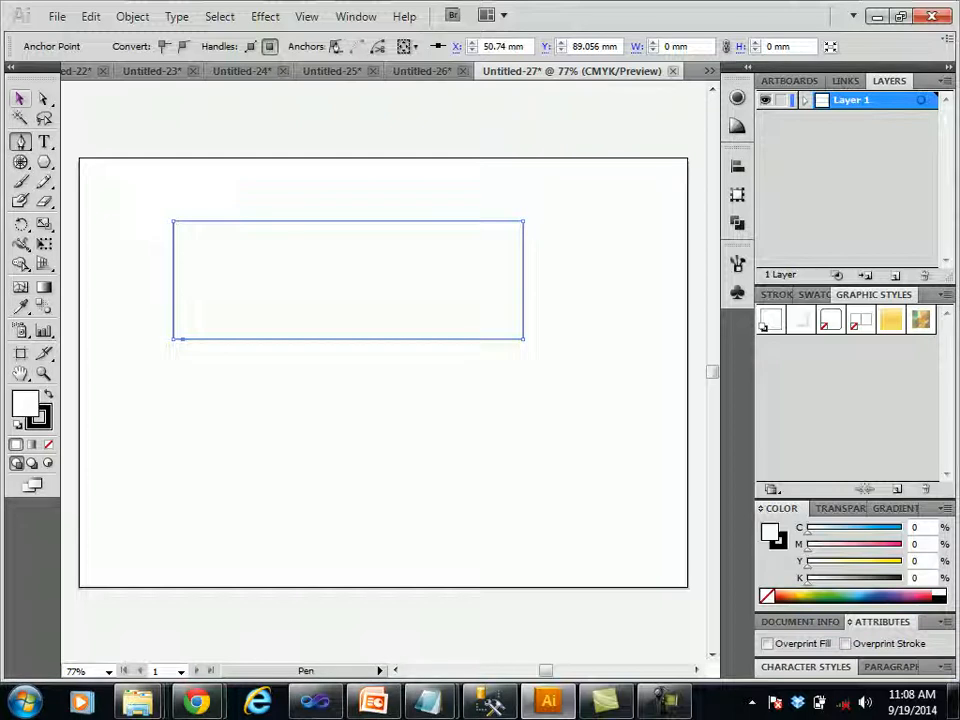
{"action": "left_click", "coordinate": [20, 98]}
{"action": "key", "text": "ctrl+shift+a"}
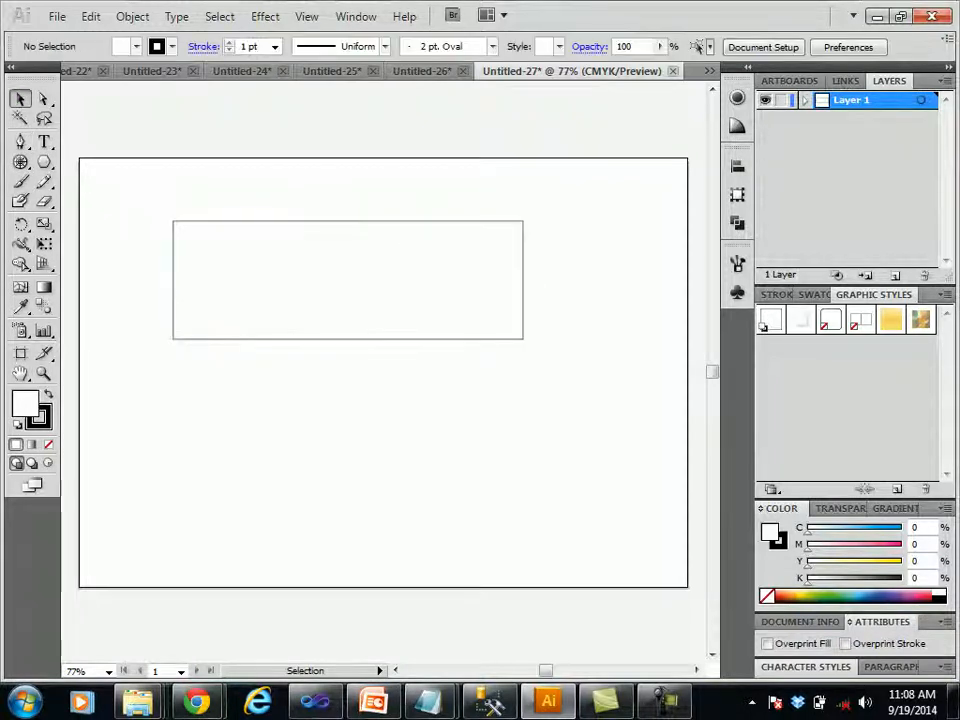
Create a new document and draw a Pen arch about 109 mm wide and 52 mm high with a smooth anchor at its top
{"action": "key", "text": "ctrl+n"}
{"action": "key", "text": "Return"}
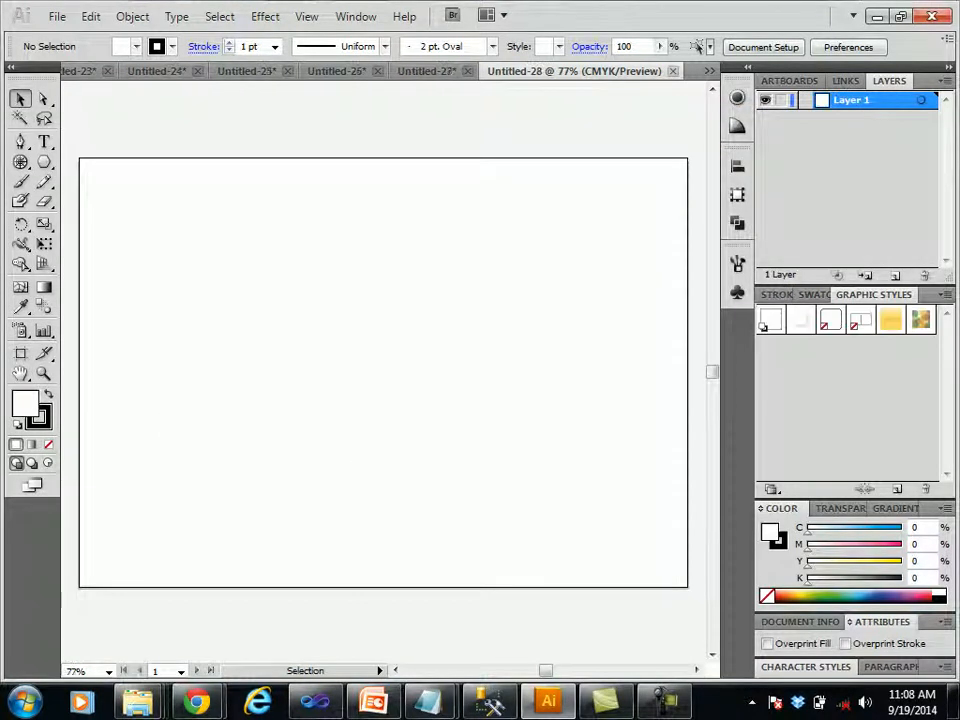
{"action": "key", "text": "p"}
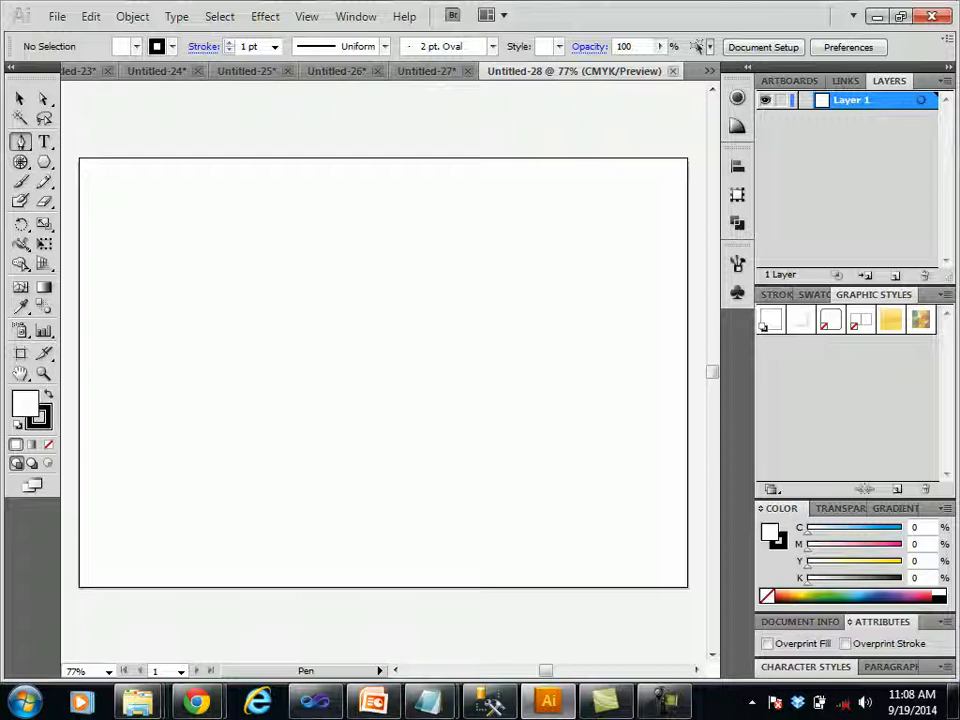
{"action": "left_click", "coordinate": [250, 336]}
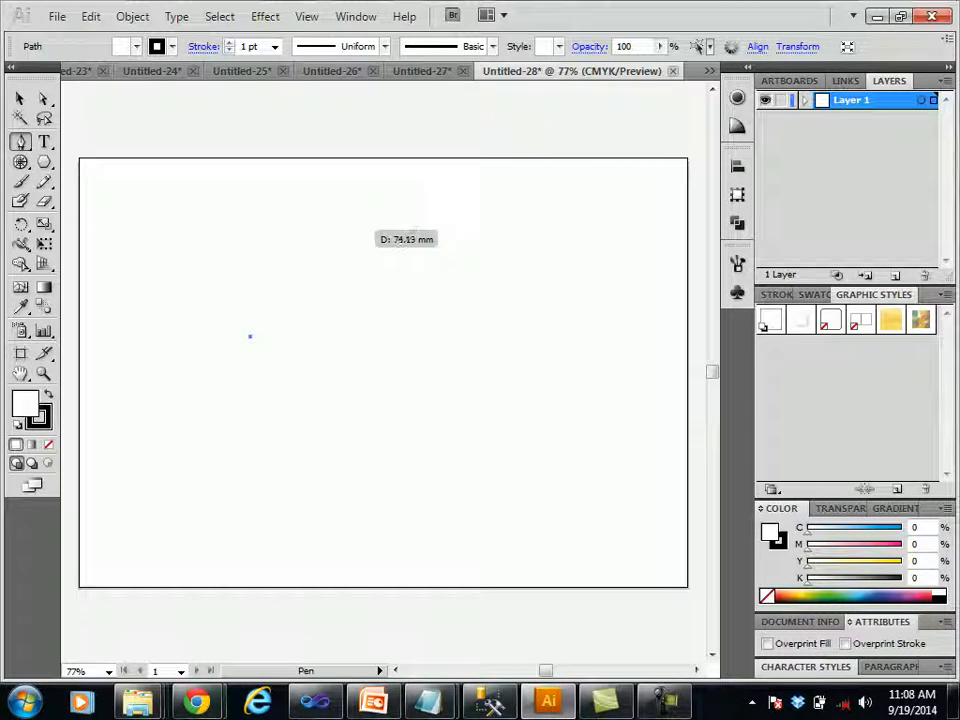
{"action": "left_click_drag", "start_coordinate": [365, 230], "coordinate": [497, 229]}
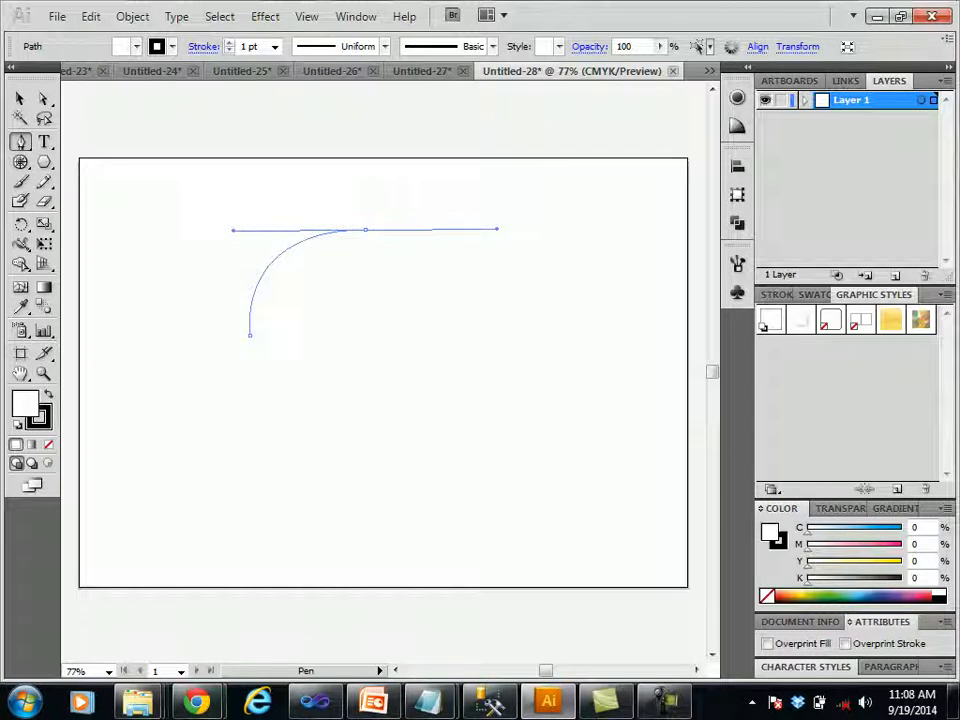
{"action": "left_click_drag", "start_coordinate": [497, 229], "coordinate": [497, 229]}
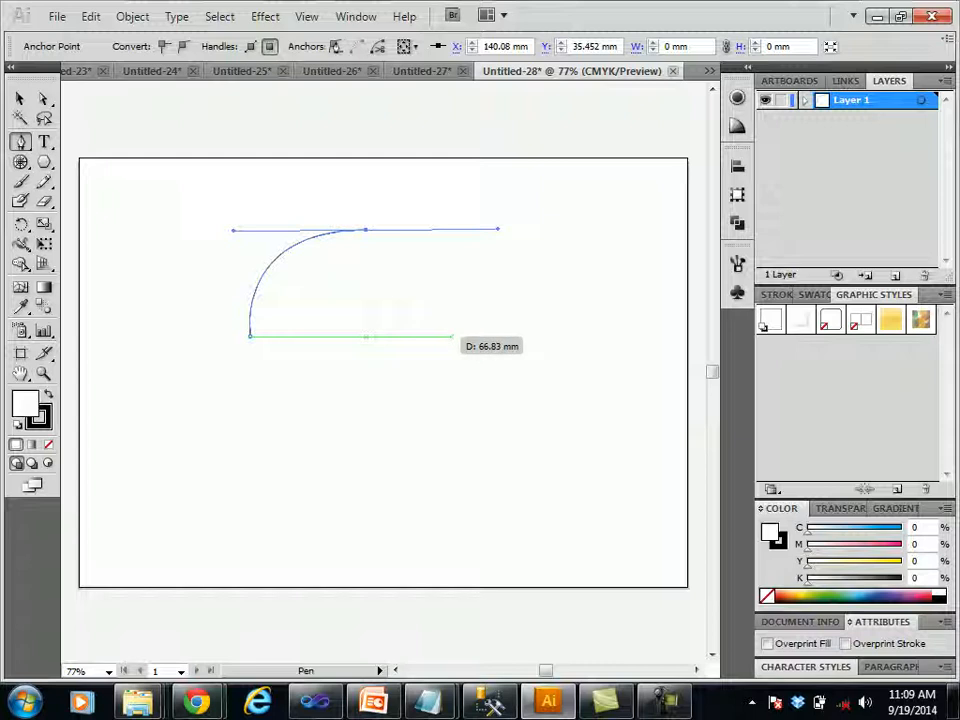
{"action": "left_click", "coordinate": [474, 335]}
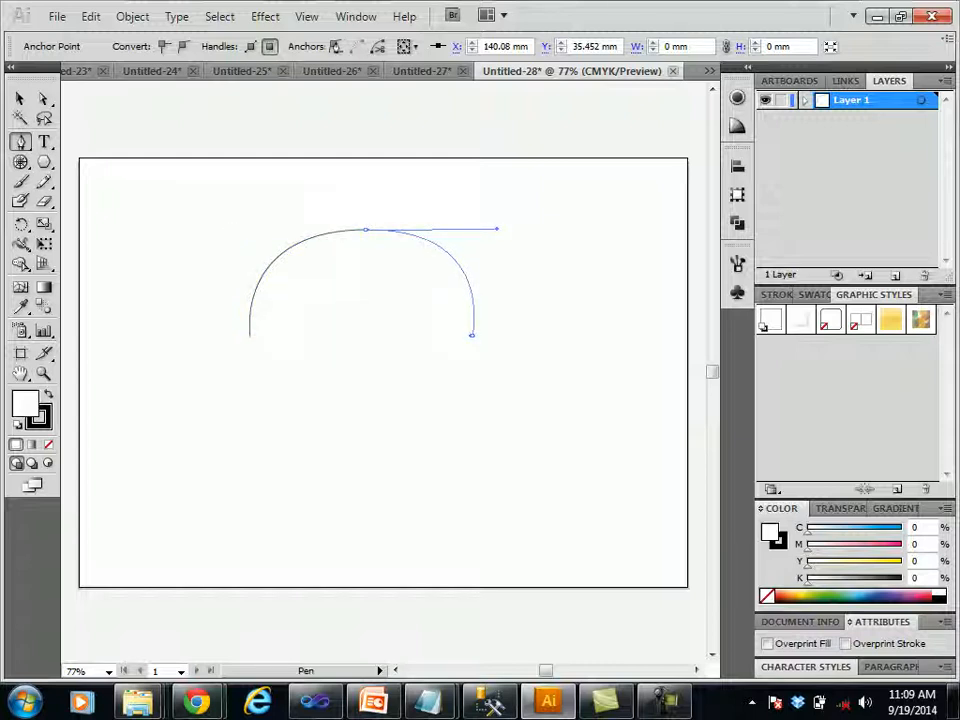
{"action": "left_click", "coordinate": [472, 335]}
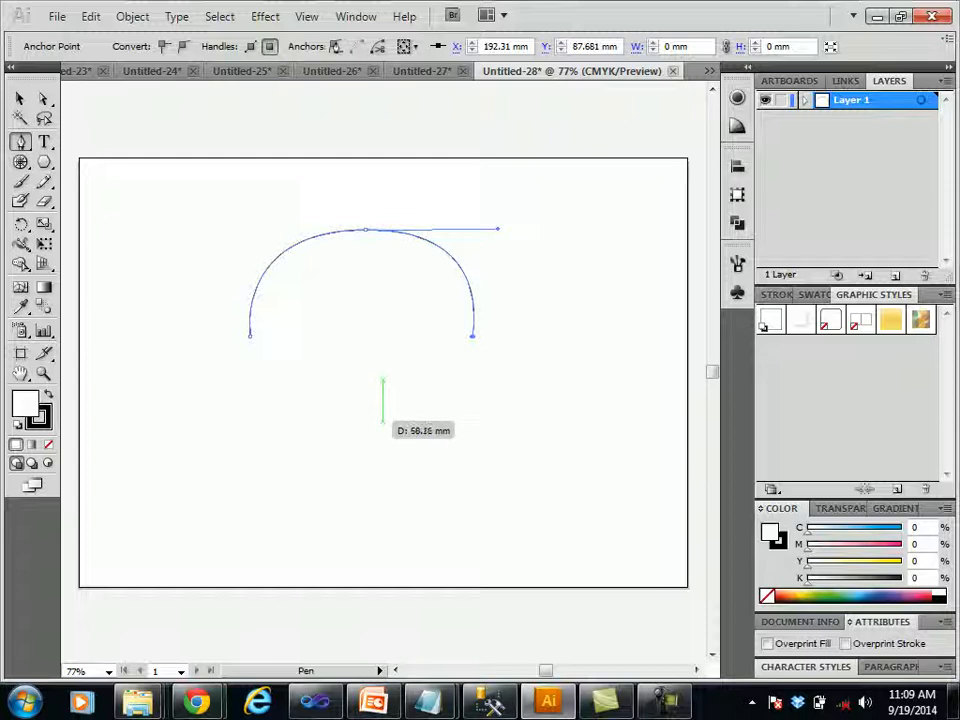
Close the arch into a rounded shape through a smooth anchor below its centre, and deselect the path
{"action": "left_click", "coordinate": [382, 426]}
{"action": "left_click_drag", "start_coordinate": [382, 427], "coordinate": [285, 436]}
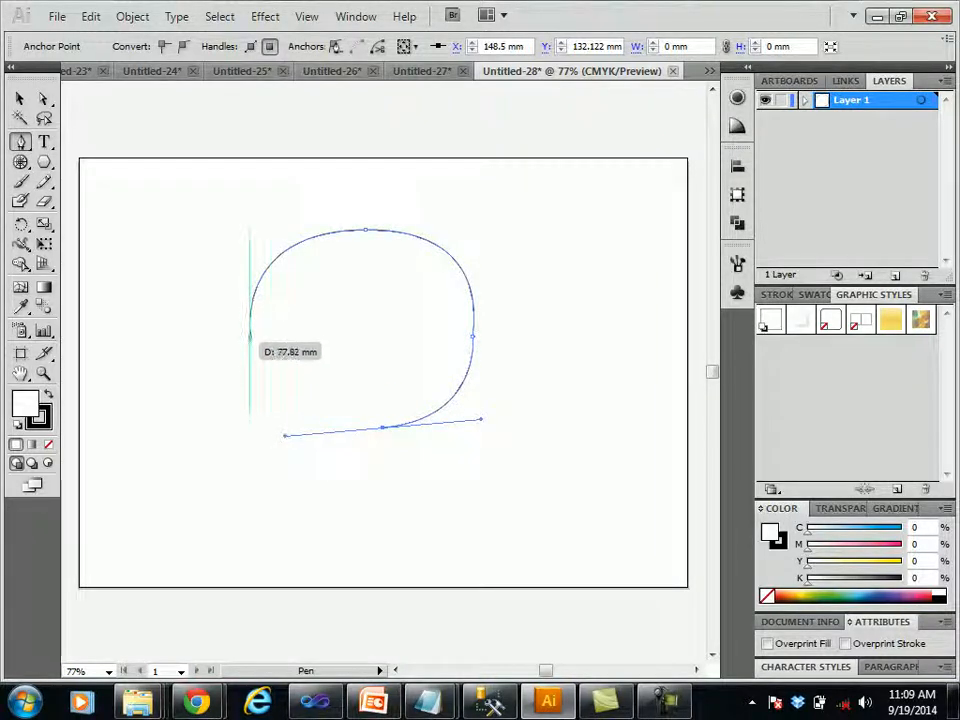
{"action": "left_click_drag", "start_coordinate": [250, 333], "coordinate": [245, 268]}
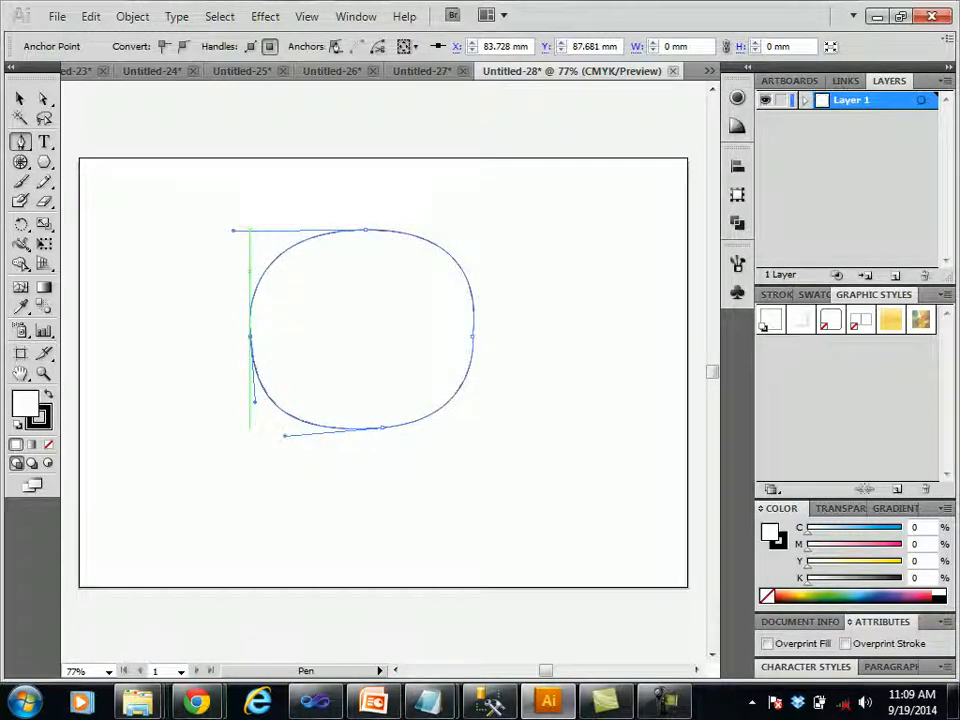
{"action": "left_click", "coordinate": [20, 98]}
{"action": "key", "text": "ctrl+shift+a"}
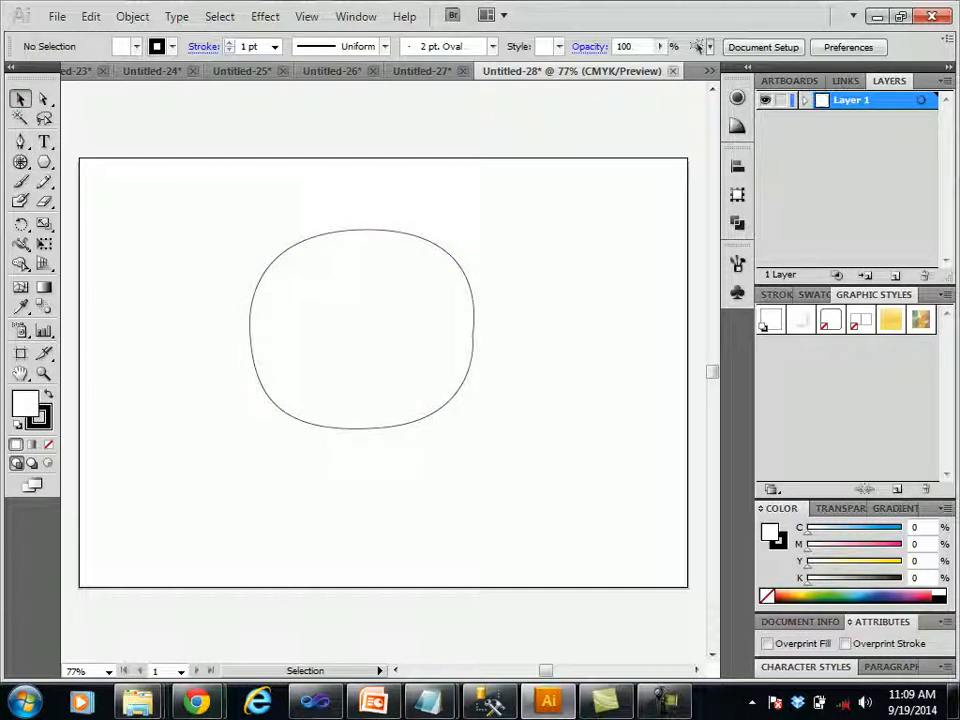
Draw a Pen arch below the rounded shape, from a corner anchor to a smooth anchor level with it
{"action": "left_click", "coordinate": [20, 141]}
{"action": "left_click", "coordinate": [190, 540]}
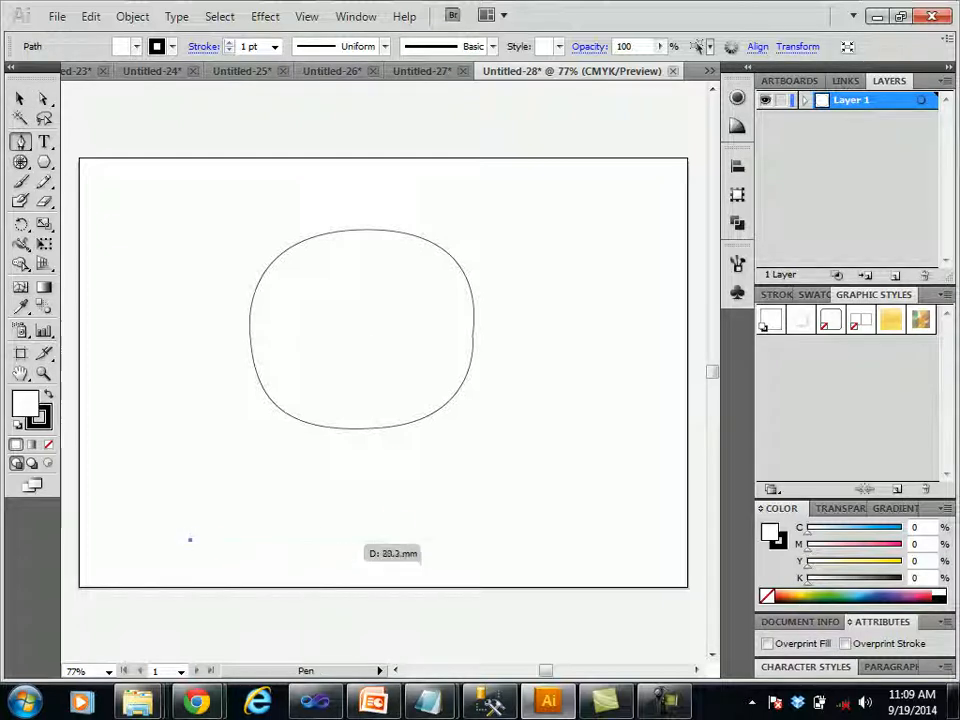
{"action": "left_click_drag", "start_coordinate": [360, 539], "coordinate": [439, 430]}
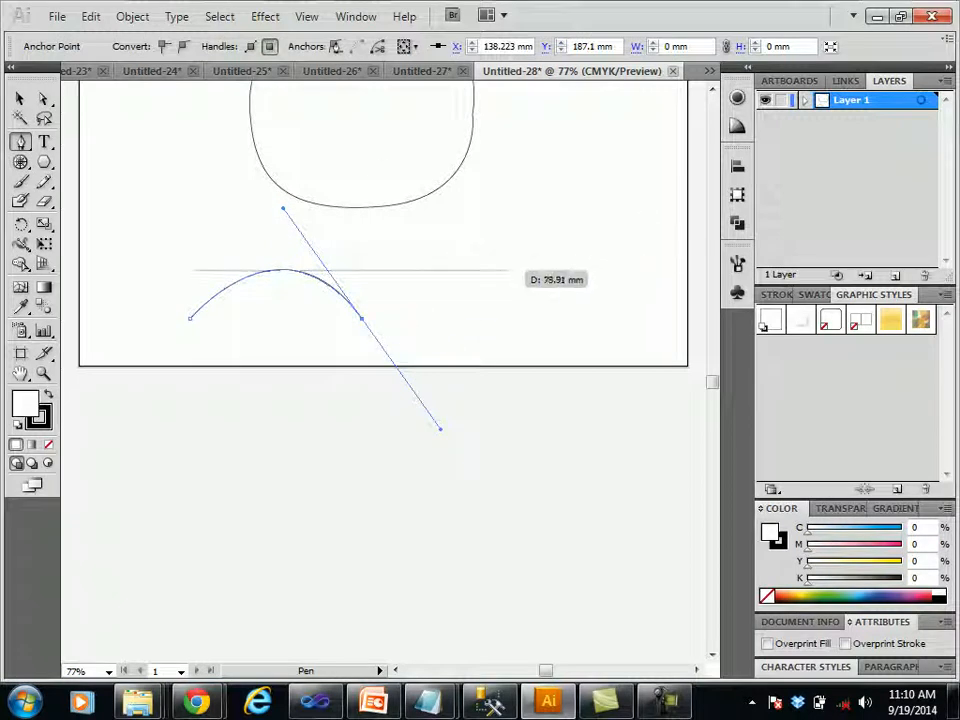
{"action": "left_click", "coordinate": [530, 265]}
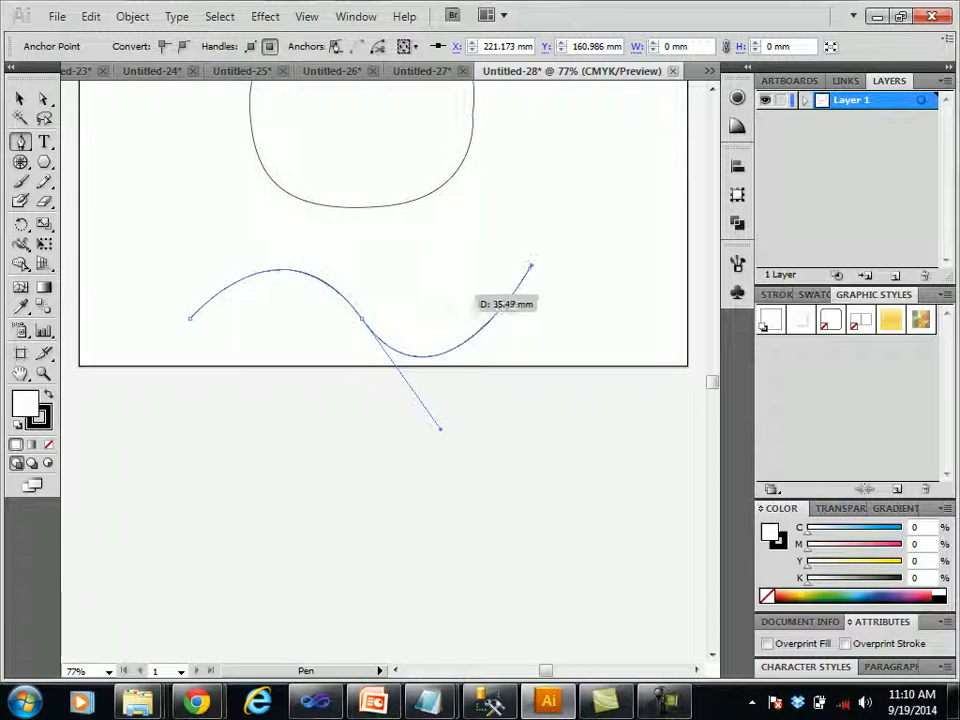
{"action": "key", "text": "ctrl+z"}
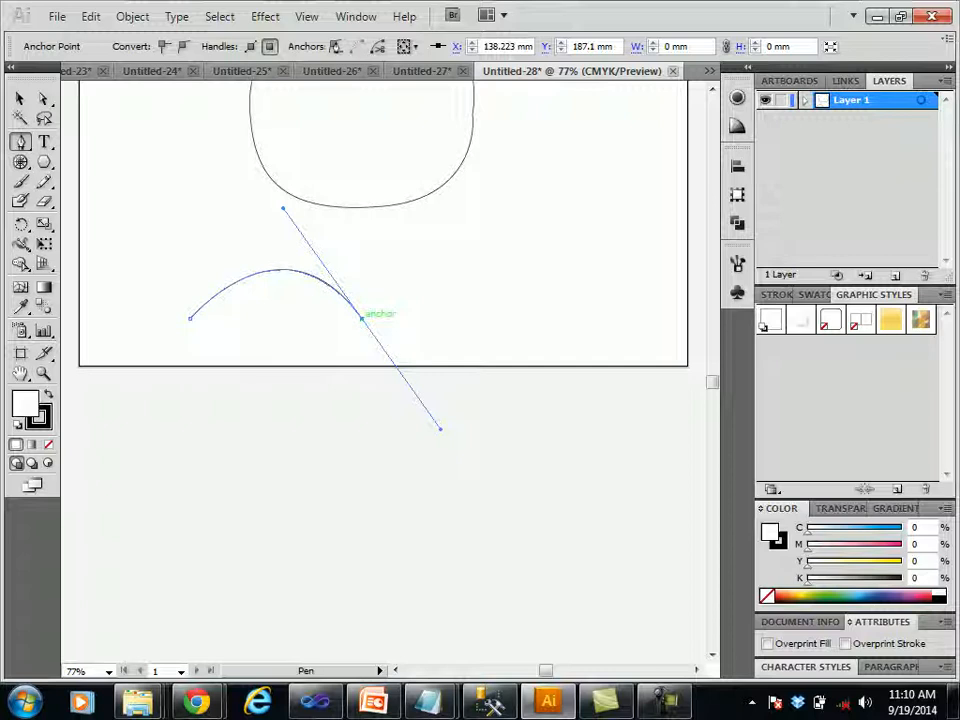
{"action": "left_click", "coordinate": [362, 318]}
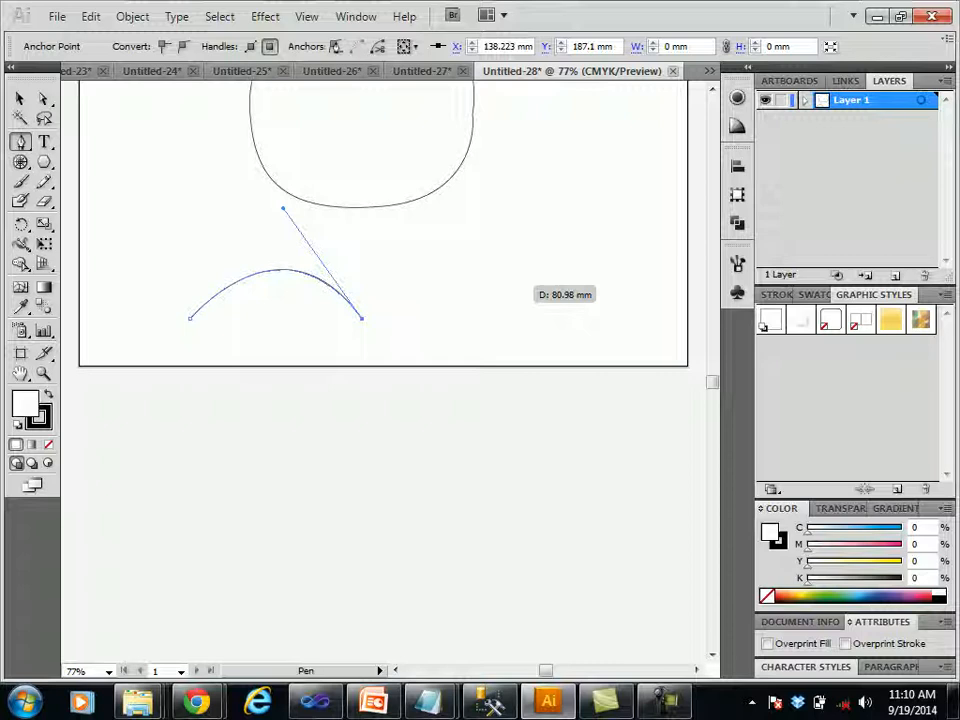
{"action": "key", "text": "ctrl+z"}
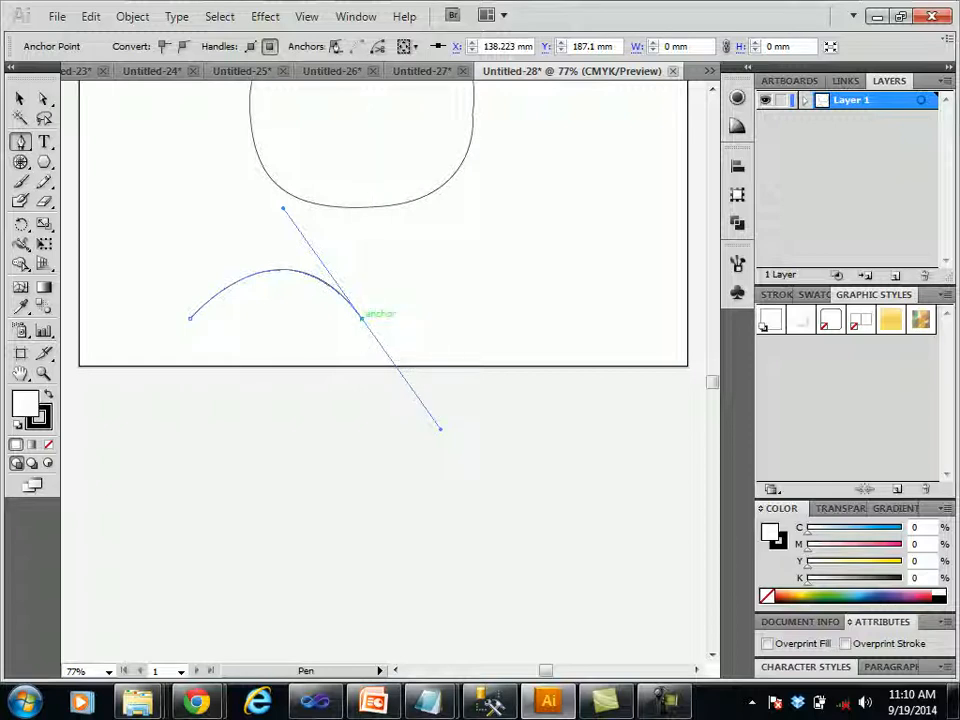
Retract the arch's outgoing handle, continue the path through a downward curve about 99 mm wide to a smooth anchor, and deselect it
{"action": "left_click", "coordinate": [362, 317]}
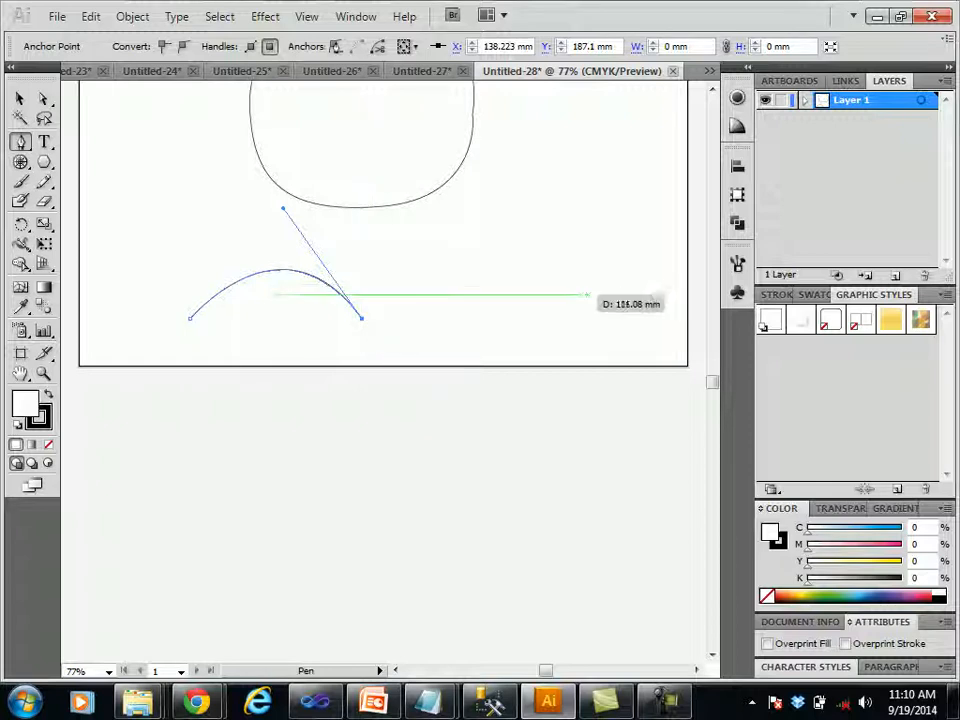
{"action": "left_click_drag", "start_coordinate": [563, 293], "coordinate": [658, 133]}
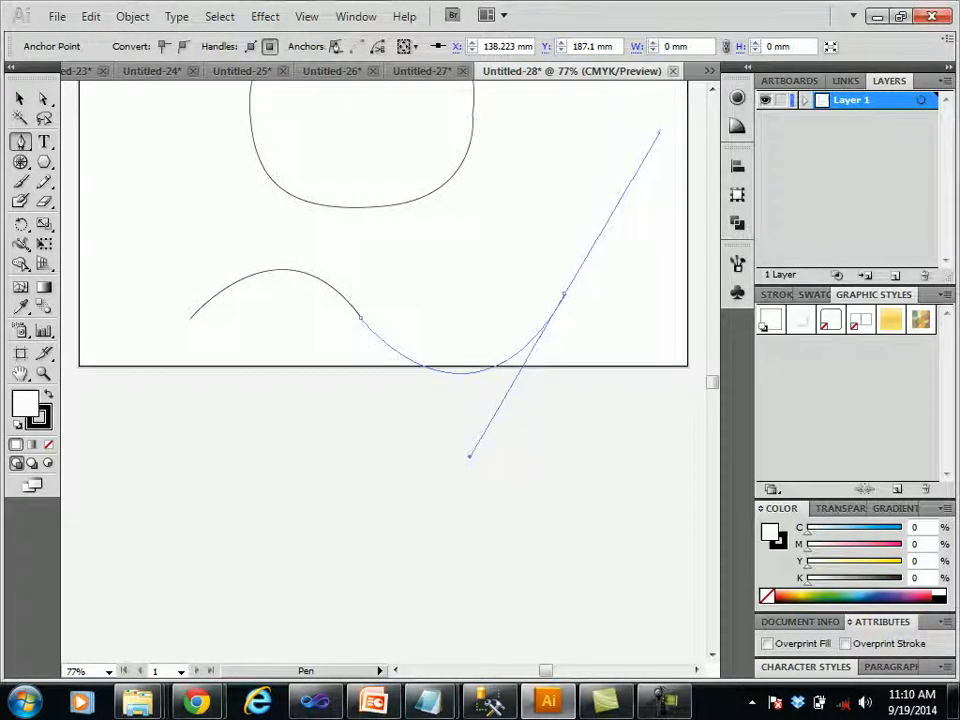
{"action": "left_click", "coordinate": [20, 98]}
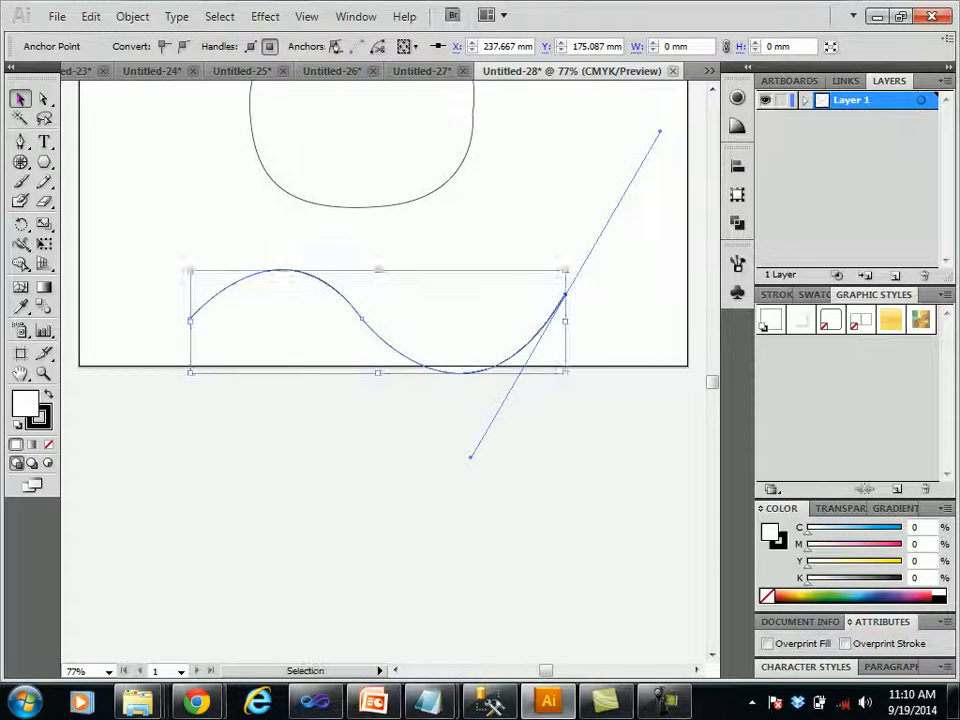
{"action": "left_click", "coordinate": [154, 367]}
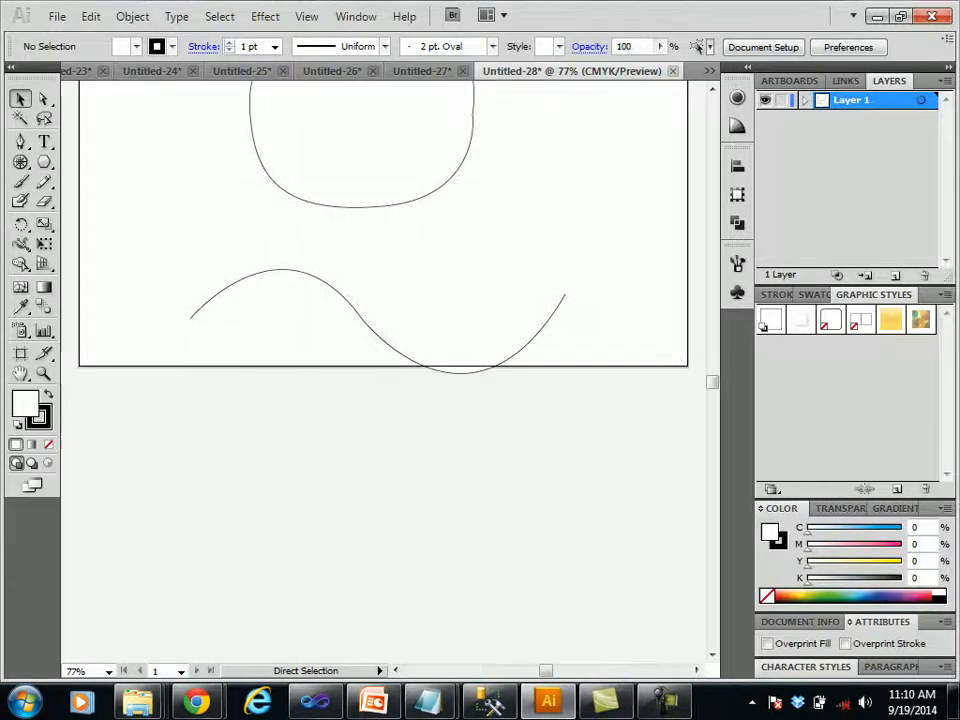
Create a new document and draw a half-vase Pen path with a rim about 50 mm long and a curved neck, retracting its last handle
{"action": "key", "text": "ctrl+n"}
{"action": "key", "text": "Return"}
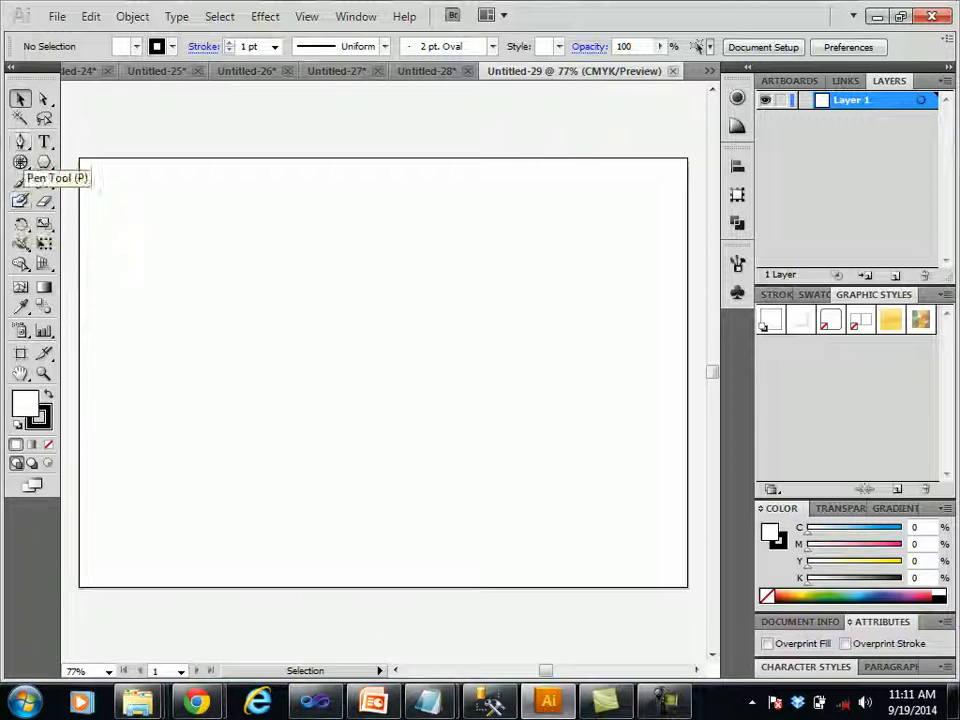
{"action": "left_click", "coordinate": [20, 142]}
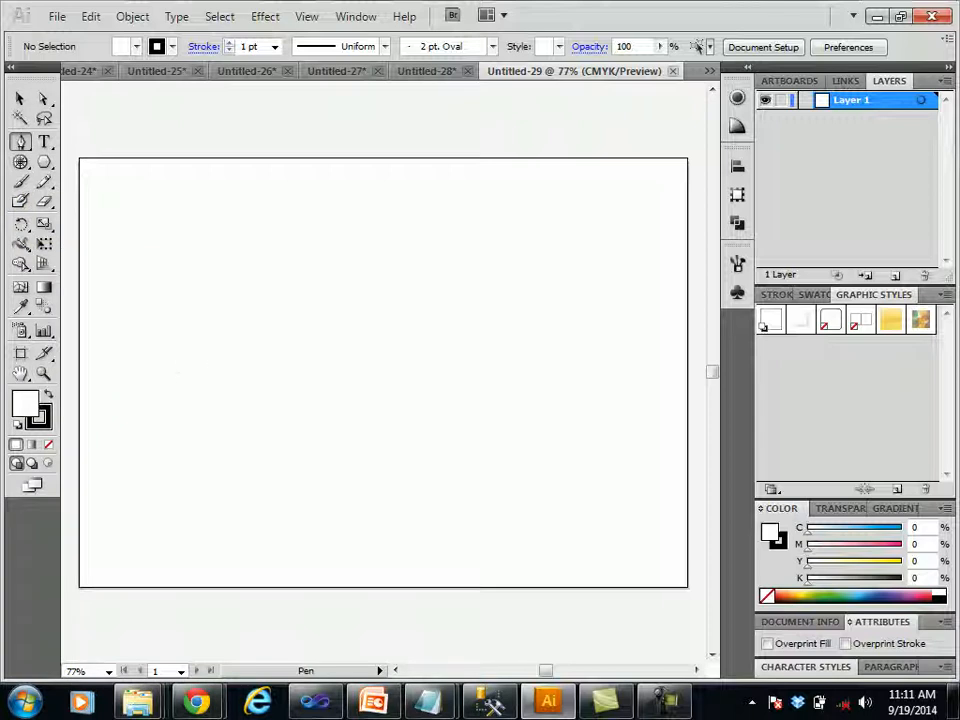
{"action": "left_click_drag", "start_coordinate": [368, 212], "coordinate": [265, 212]}
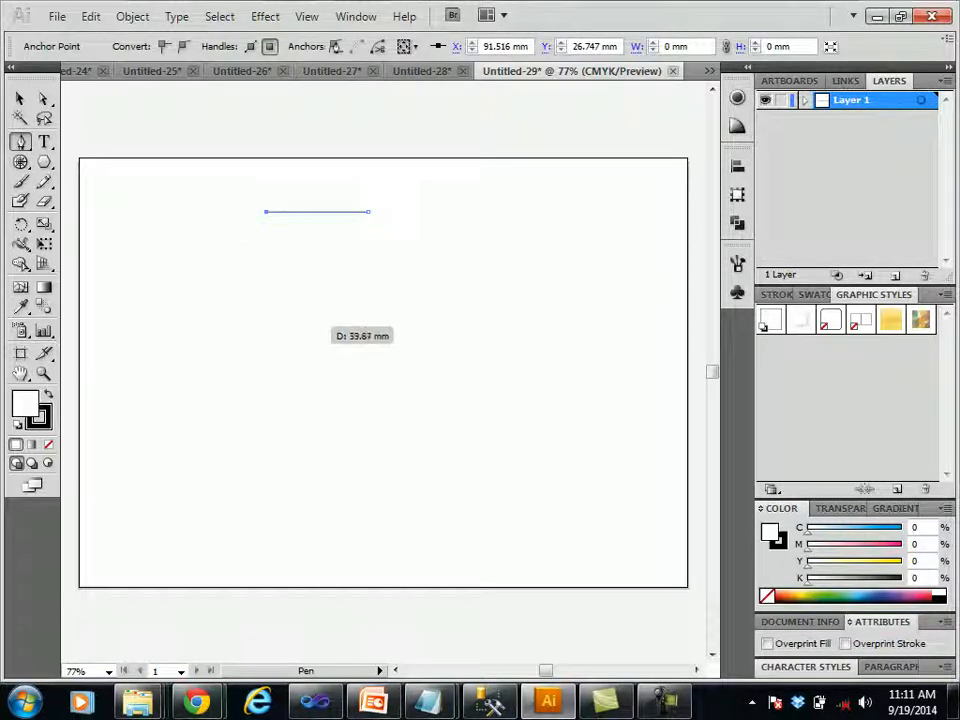
{"action": "left_click_drag", "start_coordinate": [322, 319], "coordinate": [290, 365]}
{"action": "left_click_drag", "start_coordinate": [290, 364], "coordinate": [290, 364]}
{"action": "left_click", "coordinate": [324, 318]}
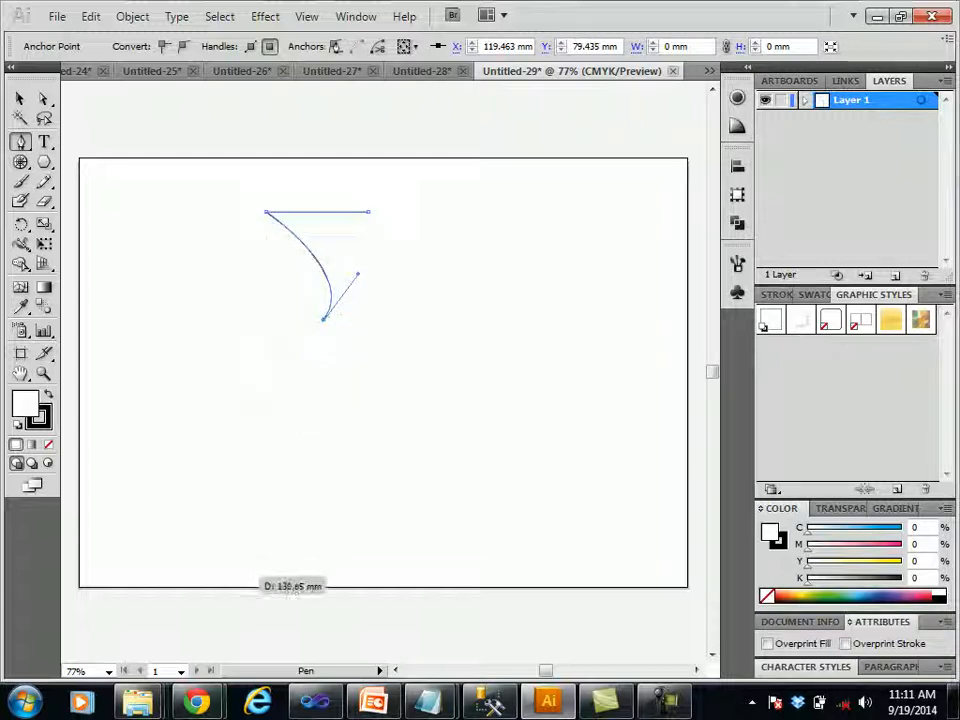
Add the half-vase's outward belly curve and a straight base about 31 mm long, and close the outline with a vertical edge about 157 mm high
{"action": "left_click_drag", "start_coordinate": [304, 530], "coordinate": [413, 637]}
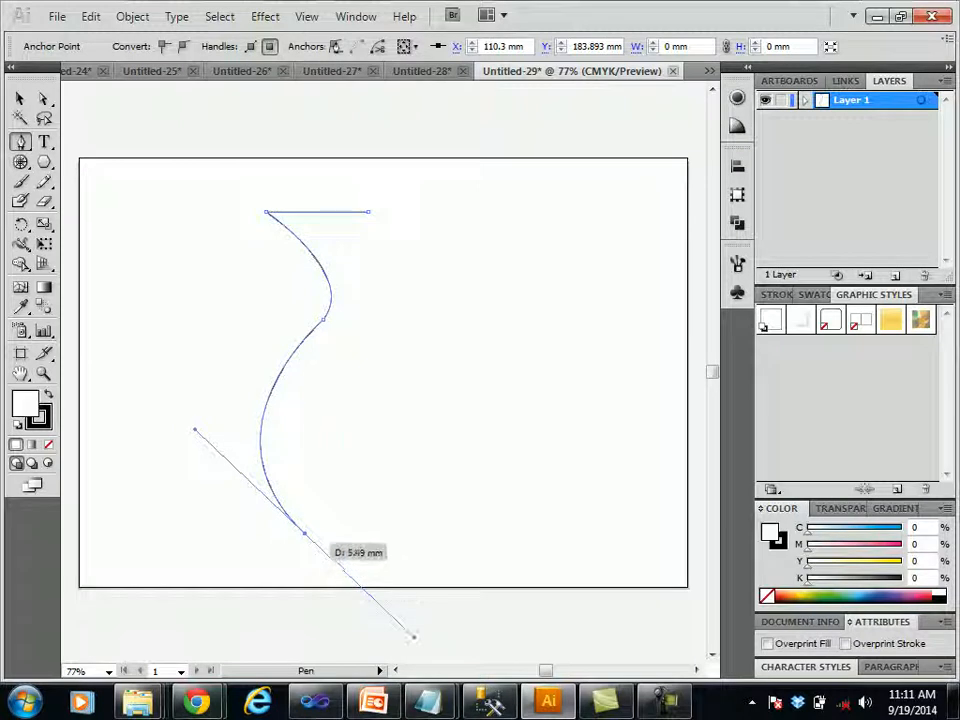
{"action": "left_click", "coordinate": [305, 532]}
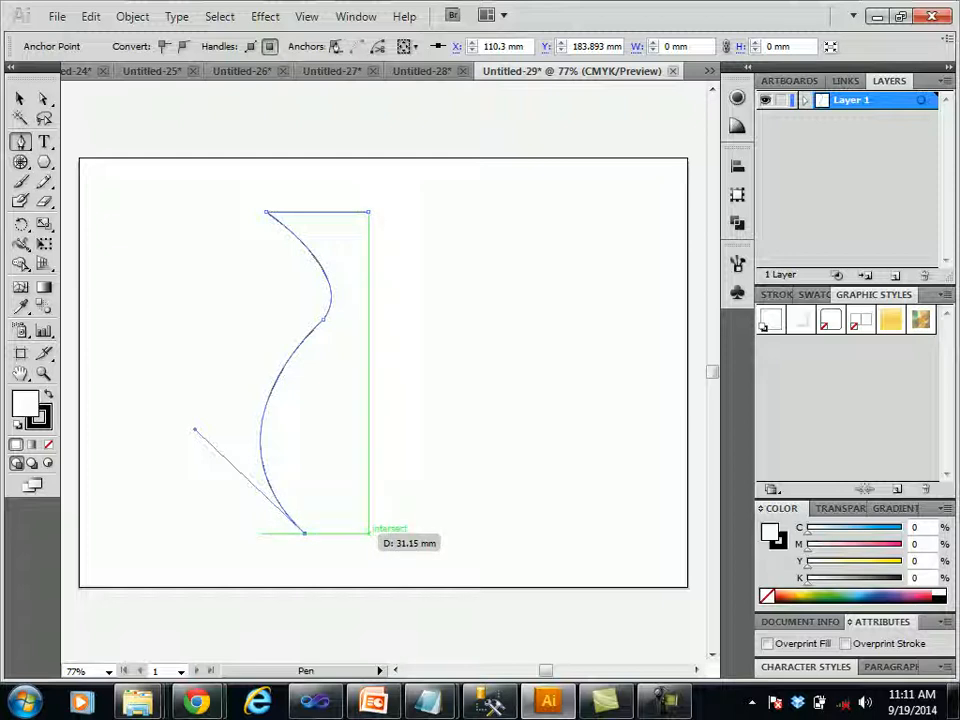
{"action": "left_click", "coordinate": [368, 533]}
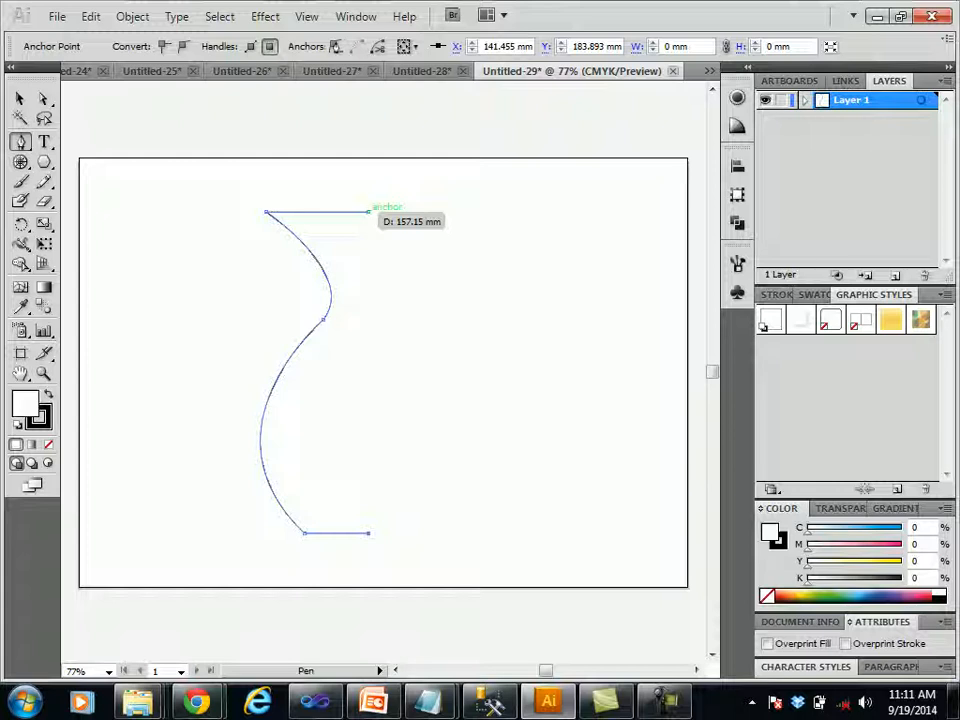
{"action": "left_click", "coordinate": [369, 212]}
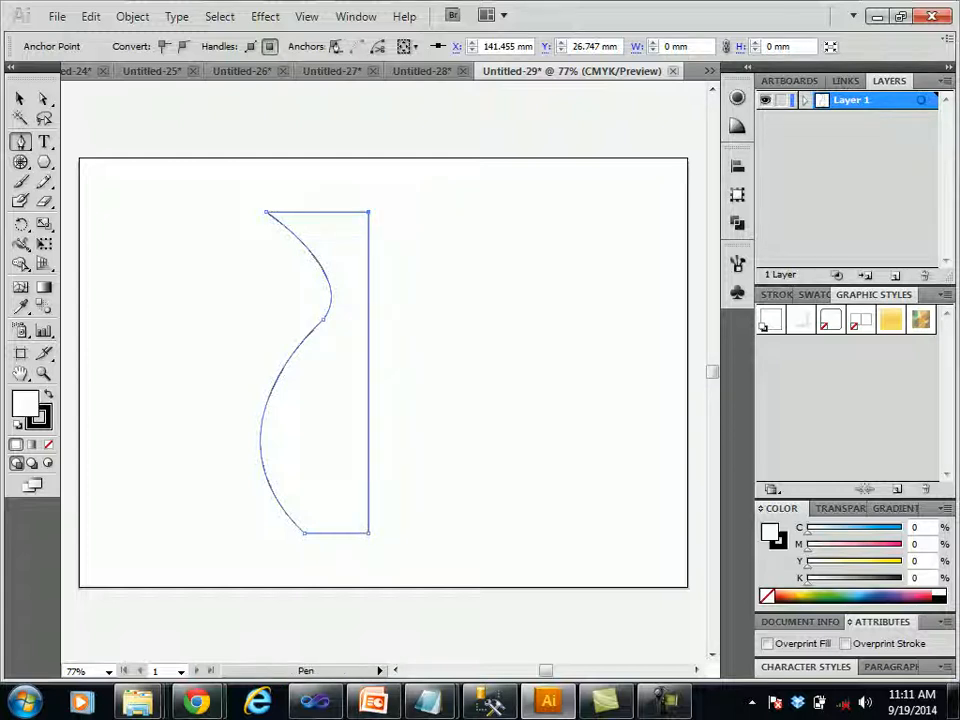
Fill the half-vase with teal (C 71.14, M 0, Y 32.61, K 0) and reselect it
{"action": "double_click", "coordinate": [25, 403]}
{"action": "left_click", "coordinate": [507, 351]}
{"action": "left_click", "coordinate": [459, 294]}
{"action": "key", "text": "Return"}
{"action": "key", "text": "v"}
{"action": "left_click", "coordinate": [384, 408]}
{"action": "left_click", "coordinate": [366, 404]}
{"action": "key", "text": "ctrl+c"}
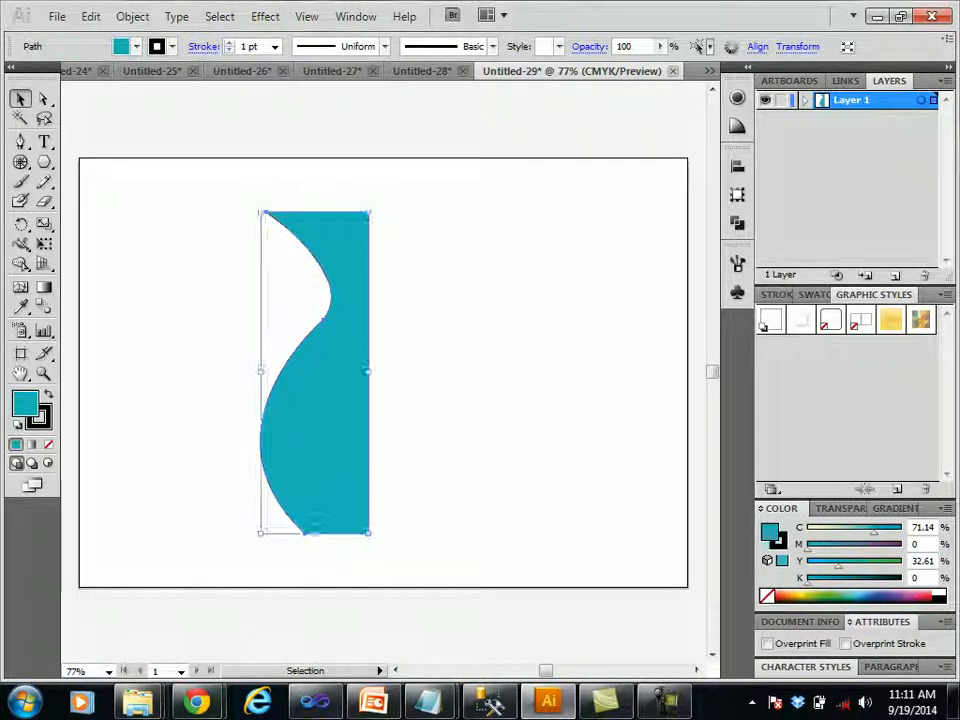
{"action": "left_click", "coordinate": [480, 370]}
{"action": "key", "text": "ctrl+v"}
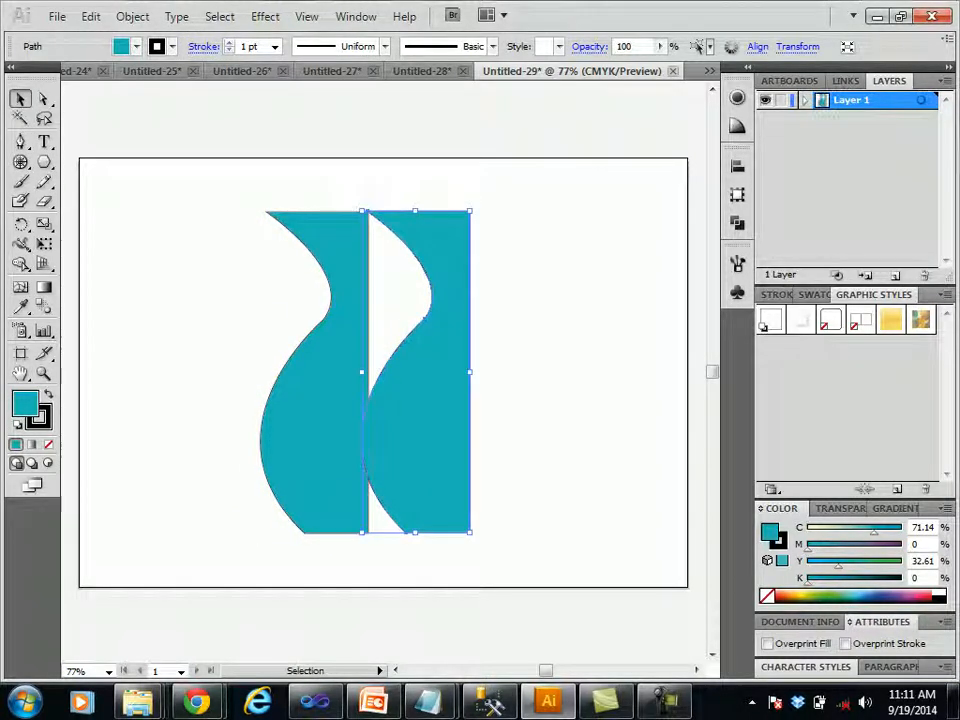
{"action": "key", "text": "ctrl+z"}
{"action": "key", "text": "ctrl+f"}
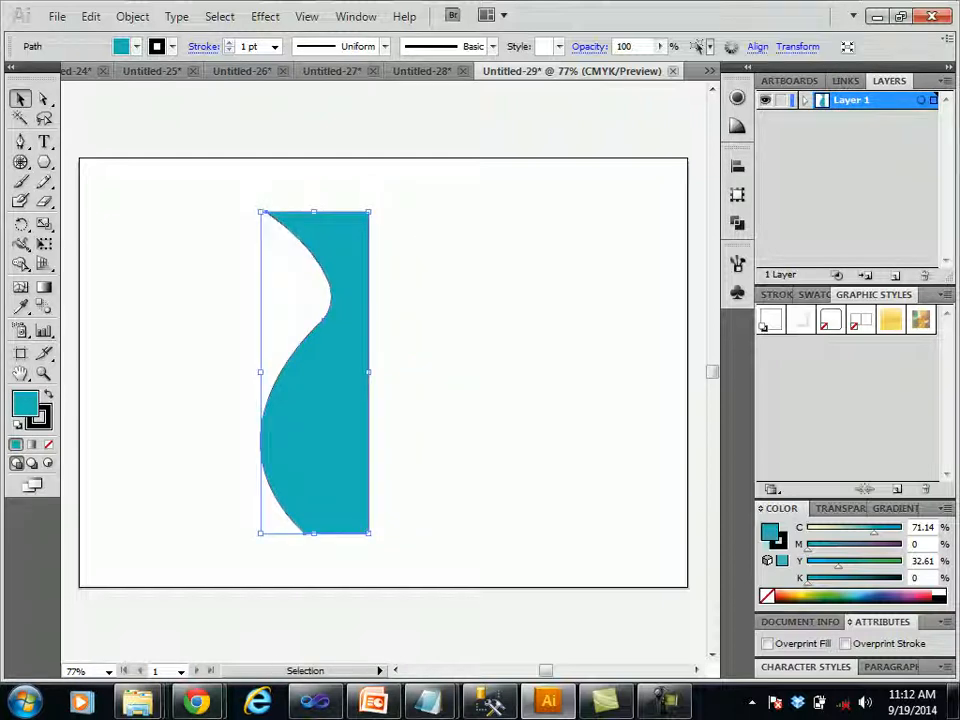
{"action": "key", "text": "shift+x"}
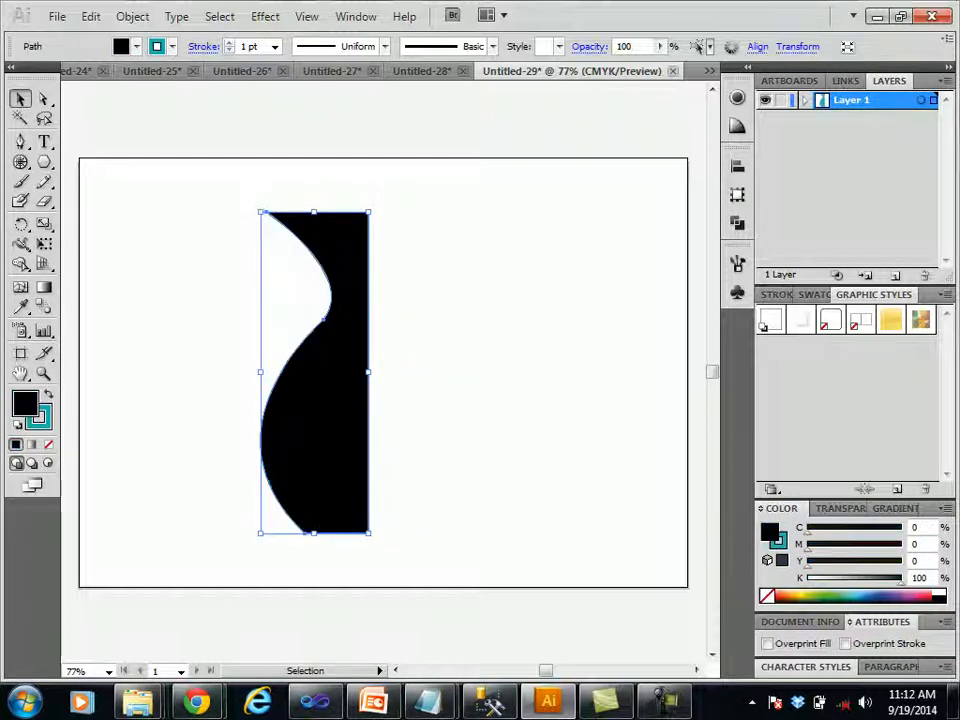
{"action": "key", "text": "shift+x"}
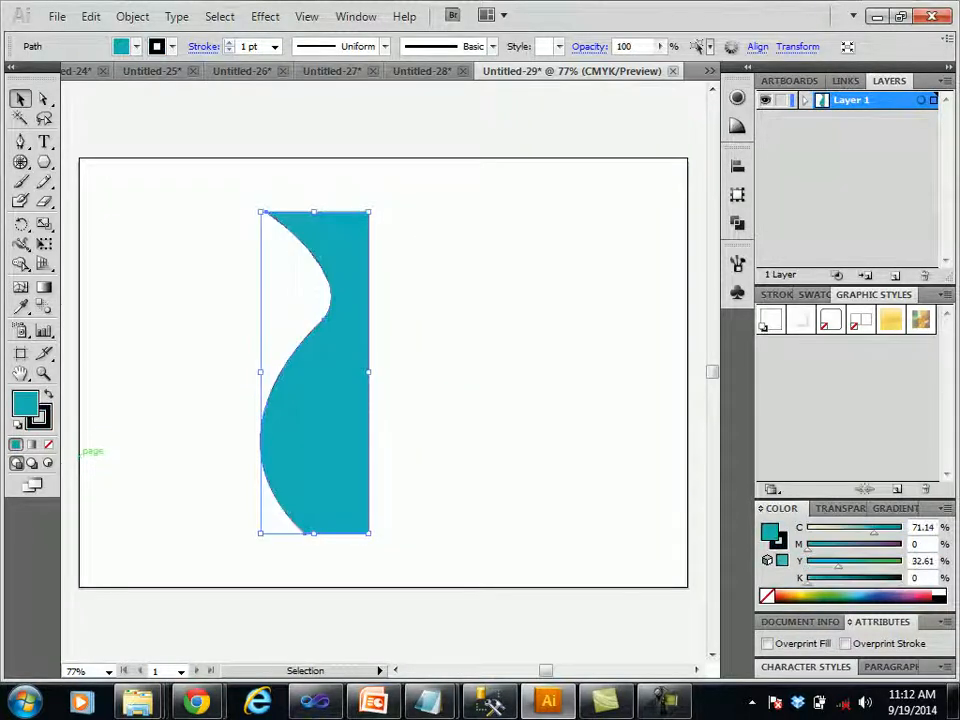
Remove the half-vase's stroke and paste a copy of it beside the original
{"action": "key", "text": "x"}
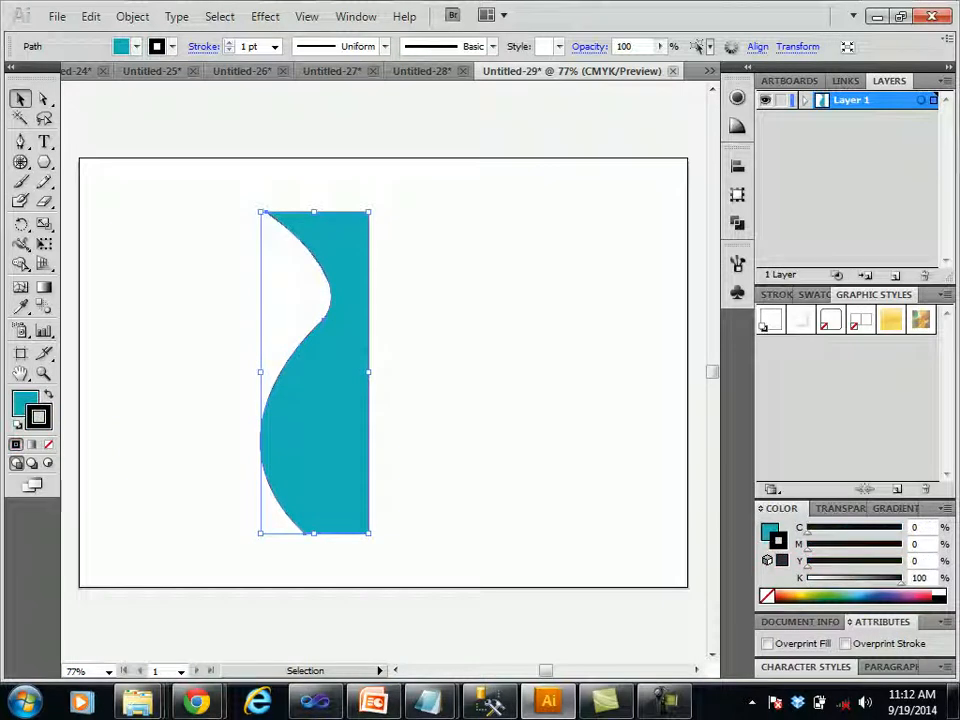
{"action": "key", "text": "slash"}
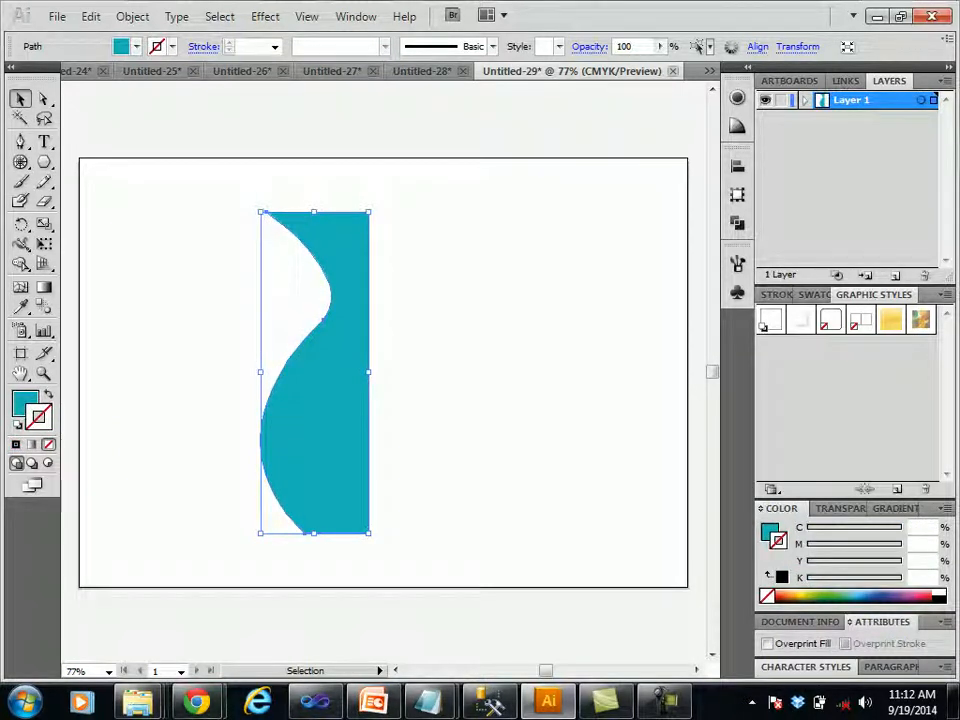
{"action": "key", "text": "ctrl+shift+a"}
{"action": "key", "text": "a"}
{"action": "key", "text": "ctrl+a"}
{"action": "key", "text": "v"}
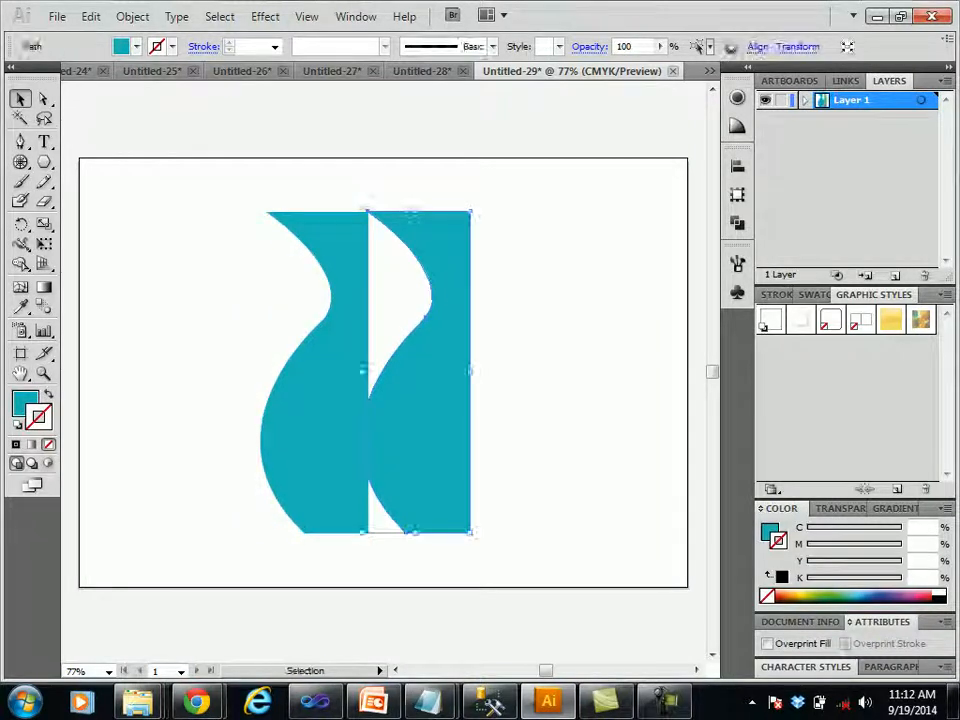
Reflect the pasted copy across the vertical axis, align it with the original half to complete the vase, and deselect it
{"action": "right_click", "coordinate": [433, 96]}
{"action": "mouse_move", "coordinate": [520, 383]}
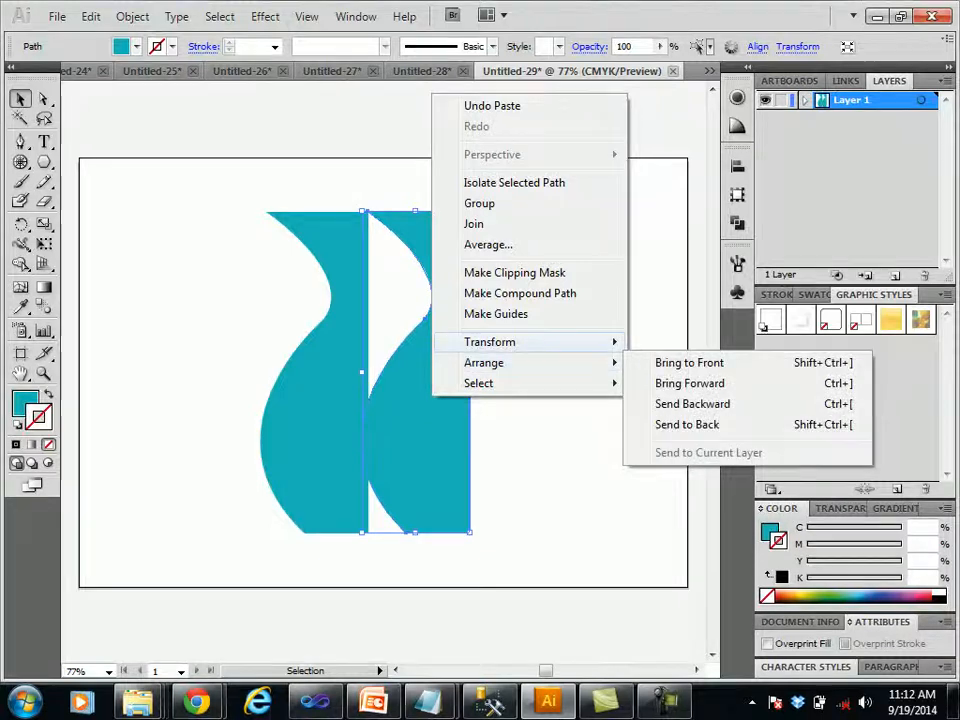
{"action": "mouse_move", "coordinate": [520, 342]}
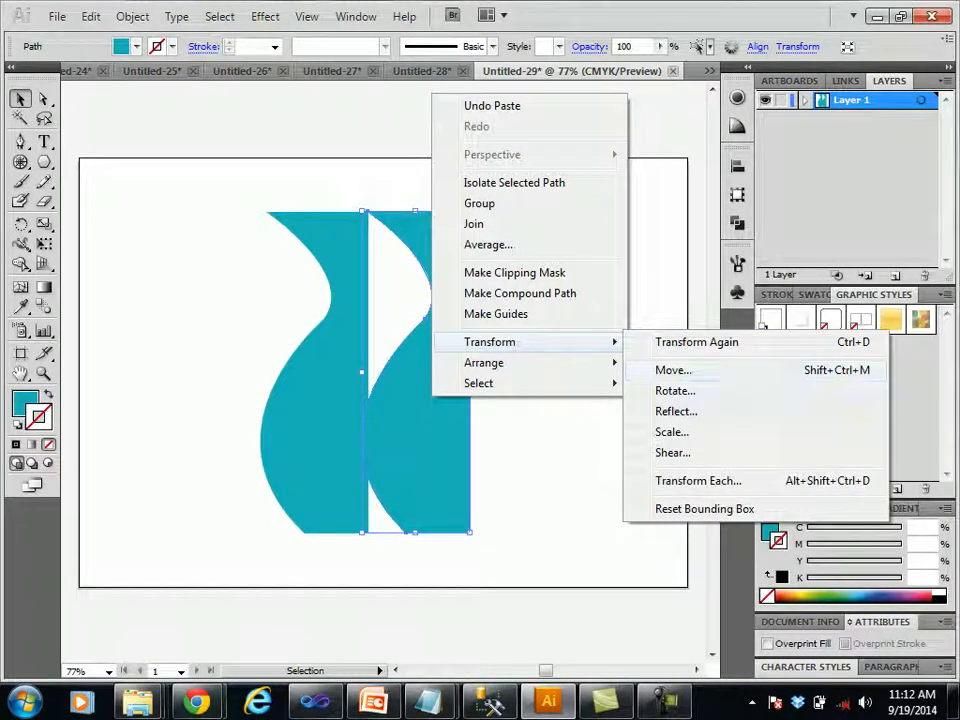
{"action": "left_click", "coordinate": [676, 411]}
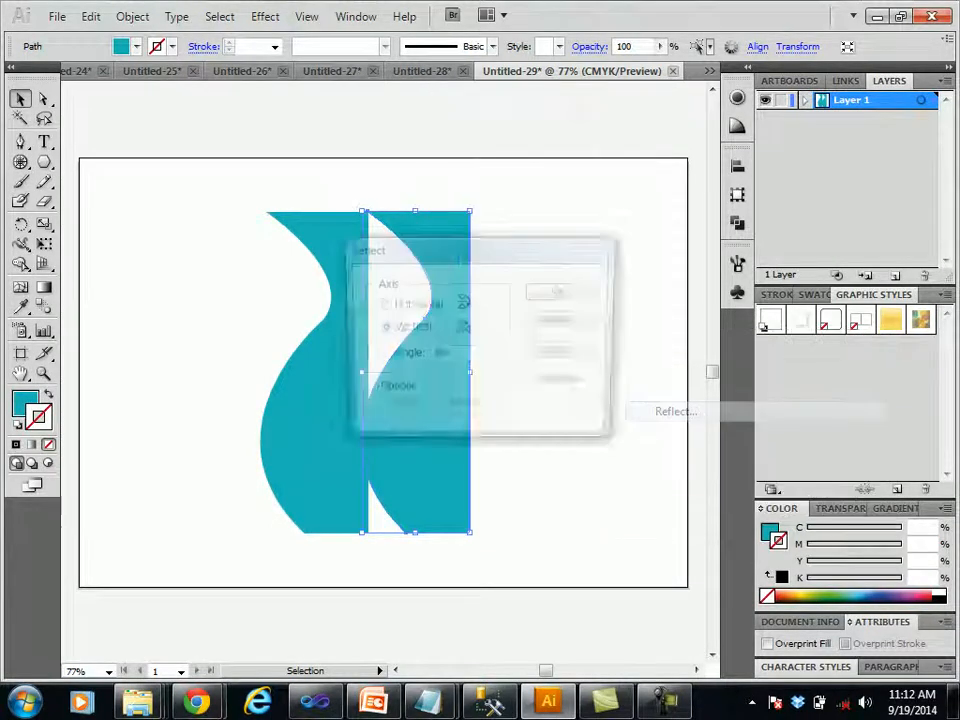
{"action": "left_click", "coordinate": [562, 352]}
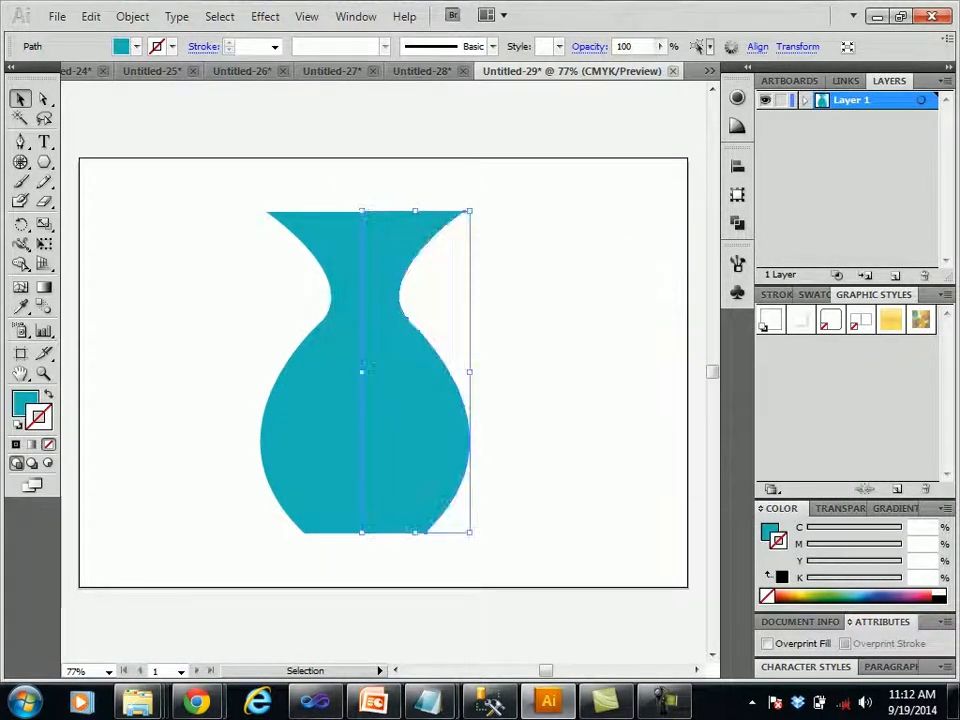
{"action": "left_click_drag", "start_coordinate": [440, 420], "coordinate": [420, 416]}
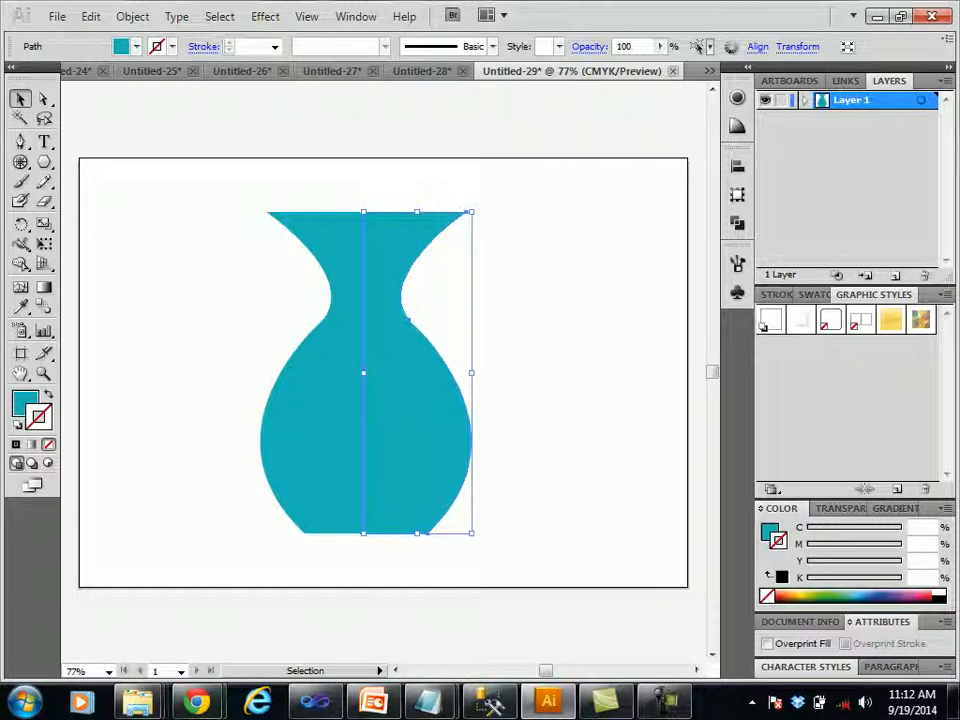
{"action": "key", "text": "ctrl+shift+a"}
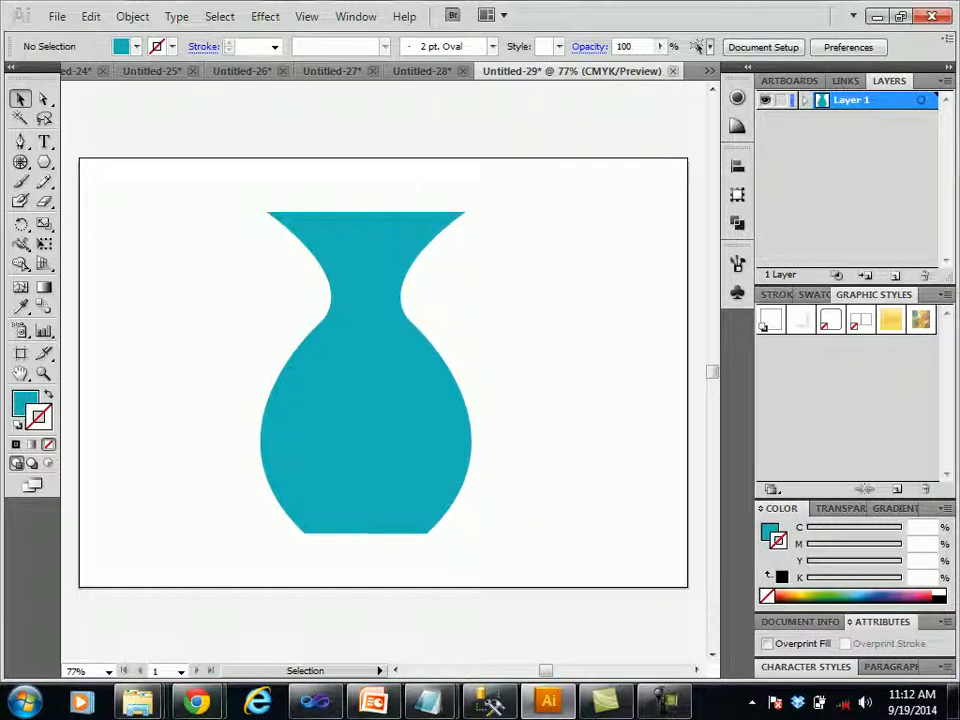
Group the two vase halves and move the vase as one object slightly towards the artboard's right side
{"action": "left_click_drag", "start_coordinate": [563, 184], "coordinate": [212, 515]}
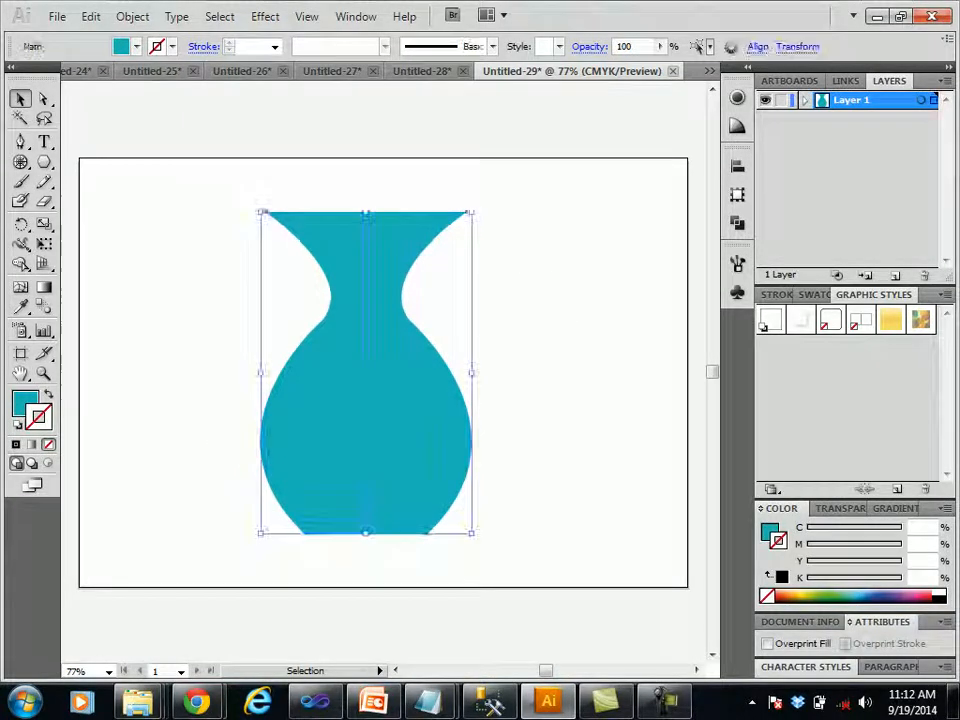
{"action": "left_click", "coordinate": [176, 16]}
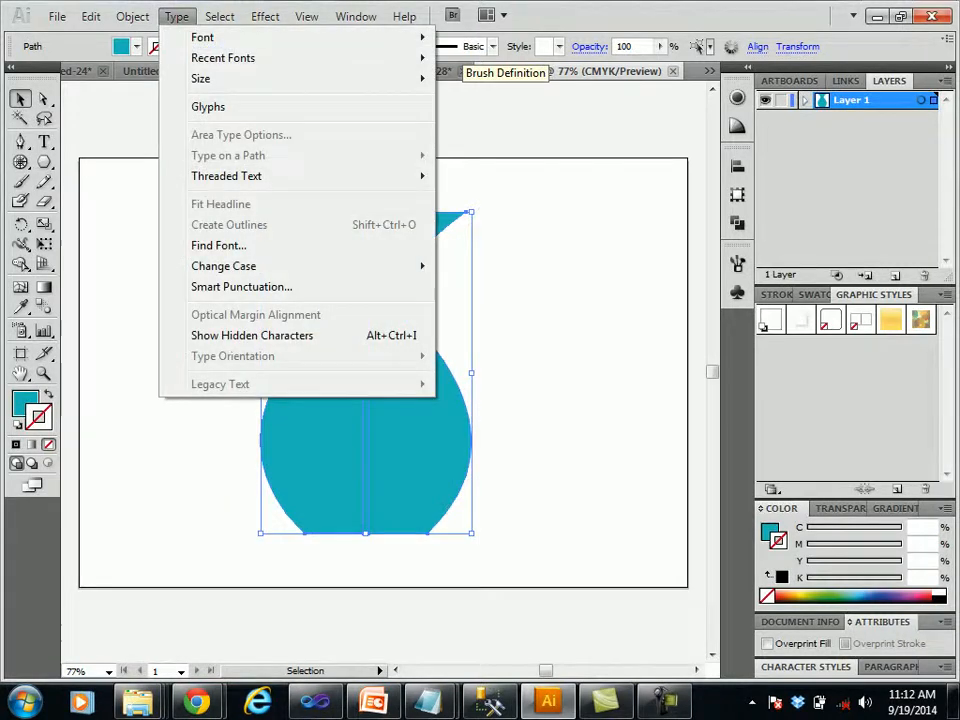
{"action": "mouse_move", "coordinate": [132, 16]}
{"action": "mouse_move", "coordinate": [306, 16]}
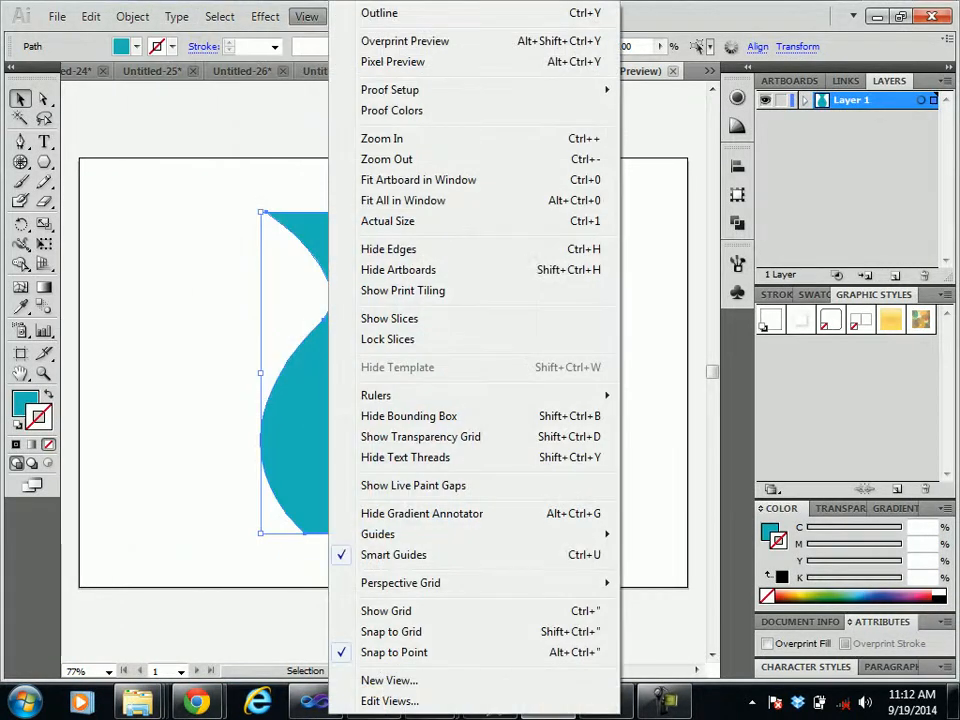
{"action": "left_click", "coordinate": [660, 250]}
{"action": "left_click_drag", "start_coordinate": [538, 190], "coordinate": [160, 575]}
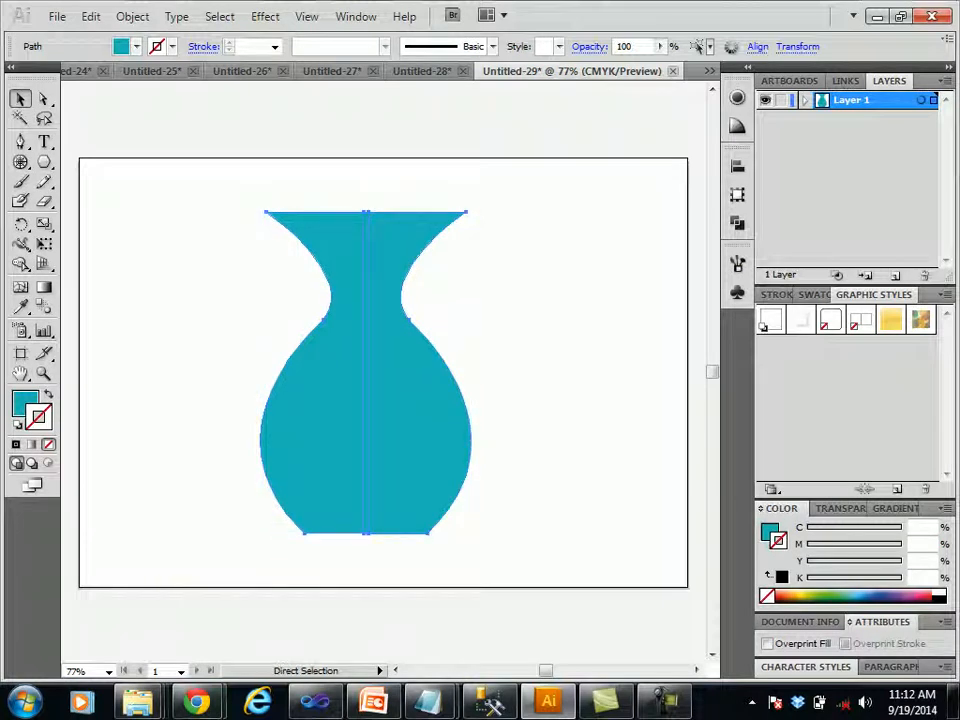
{"action": "key", "text": "v"}
{"action": "left_click", "coordinate": [488, 457]}
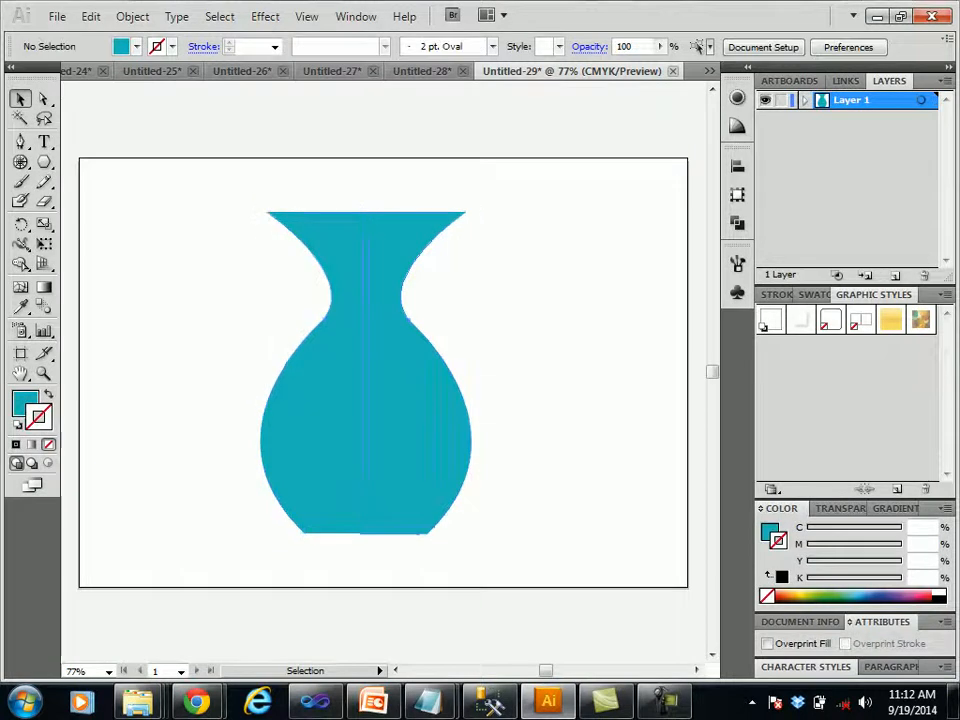
{"action": "left_click_drag", "start_coordinate": [408, 440], "coordinate": [480, 434]}
{"action": "left_click", "coordinate": [430, 566]}
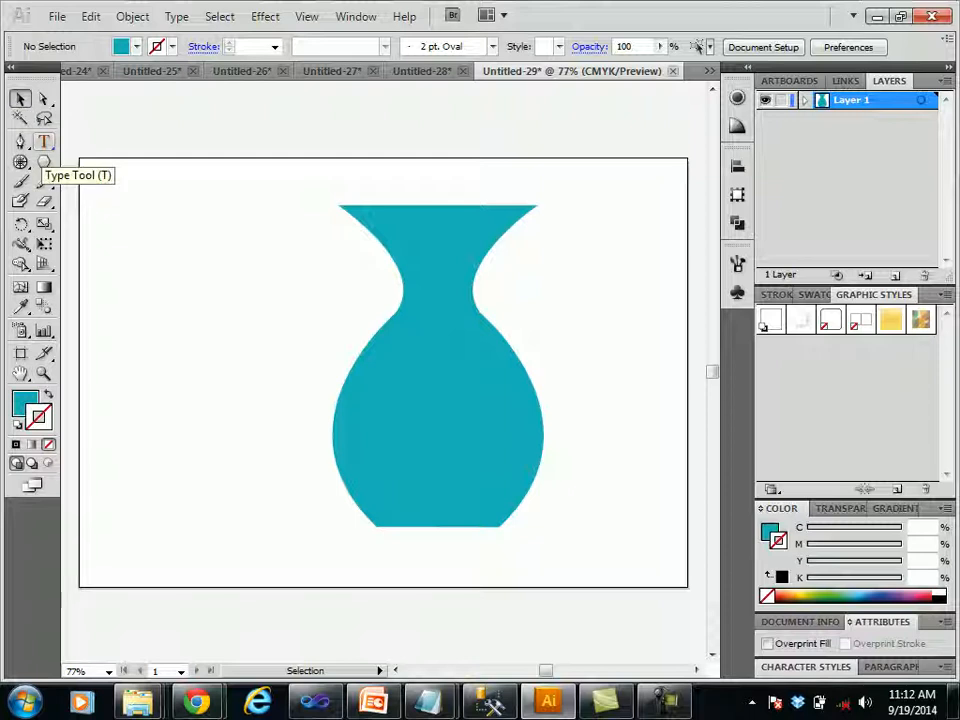
{"action": "left_click", "coordinate": [481, 312]}
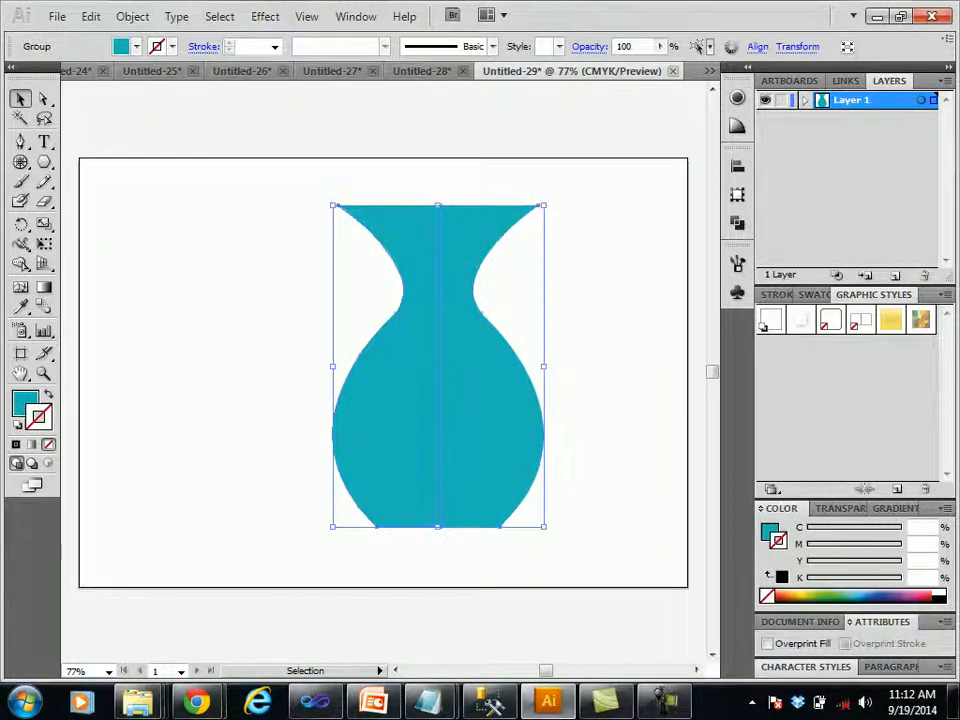
{"action": "key", "text": "ctrl+t"}
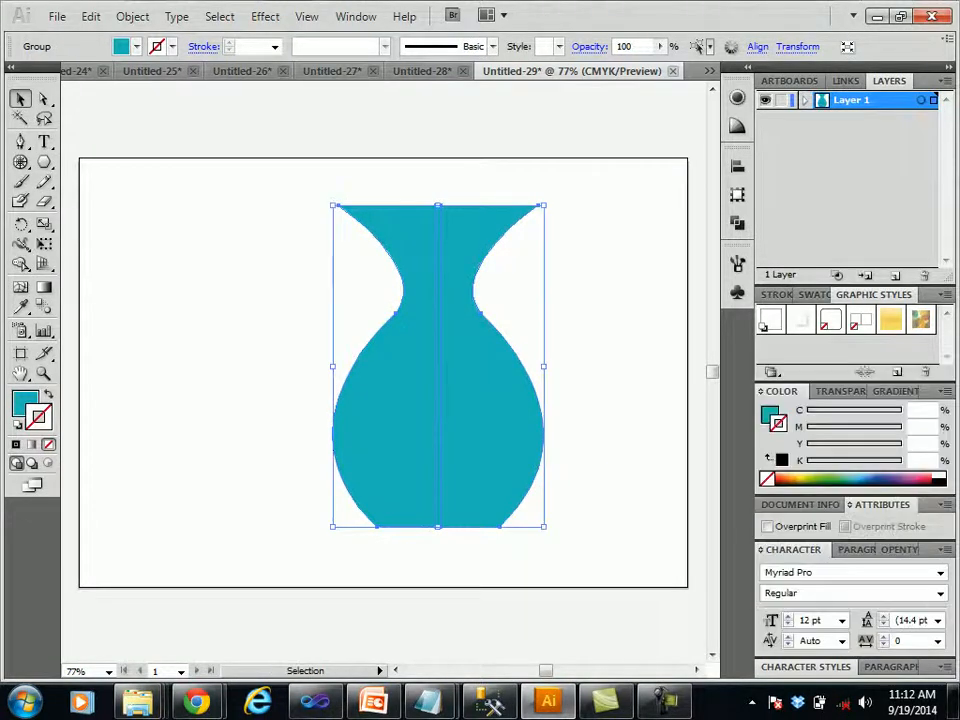
{"action": "right_click", "coordinate": [489, 384]}
{"action": "mouse_move", "coordinate": [548, 521]}
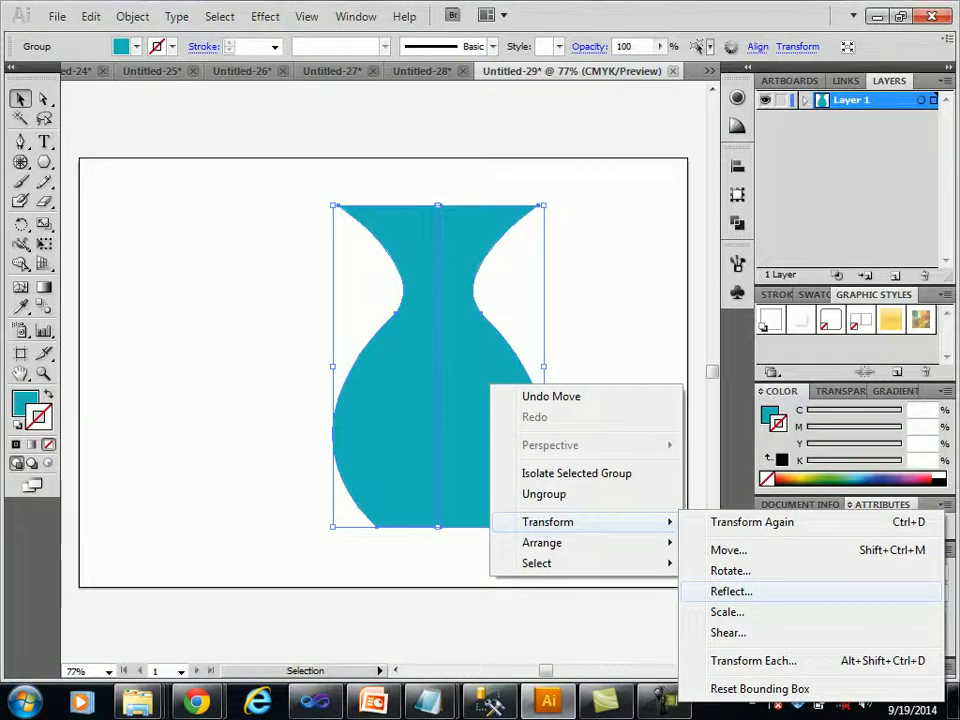
{"action": "left_click", "coordinate": [731, 591]}
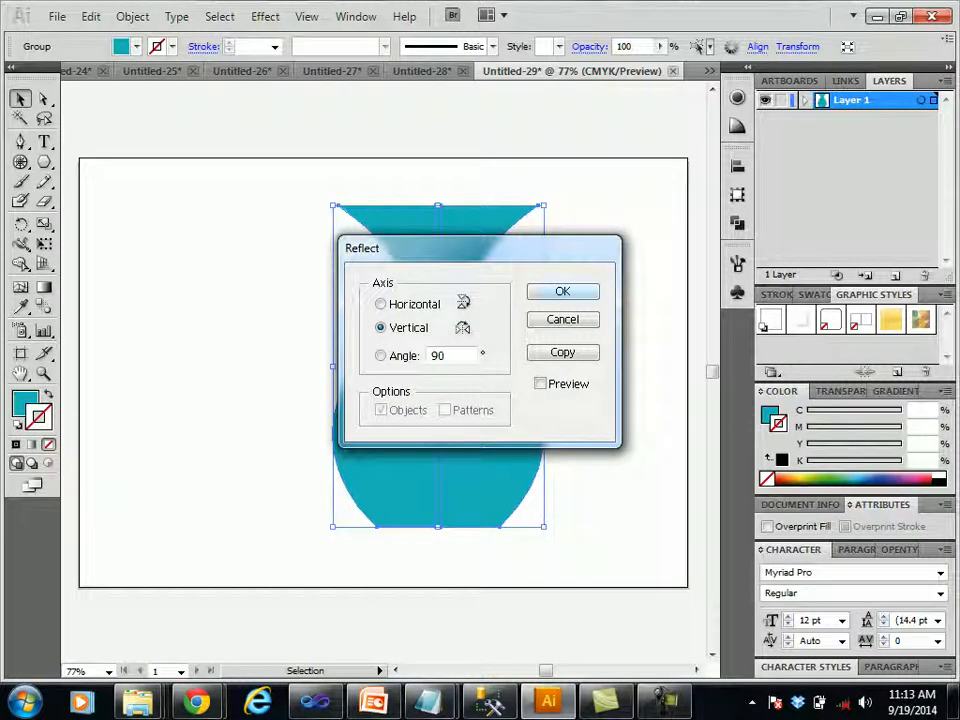
{"action": "left_click", "coordinate": [560, 320]}
Move the grouped vase to the left half of the artboard and deselect it
{"action": "left_click_drag", "start_coordinate": [517, 428], "coordinate": [367, 435]}
{"action": "key", "text": "ctrl+shift+a"}
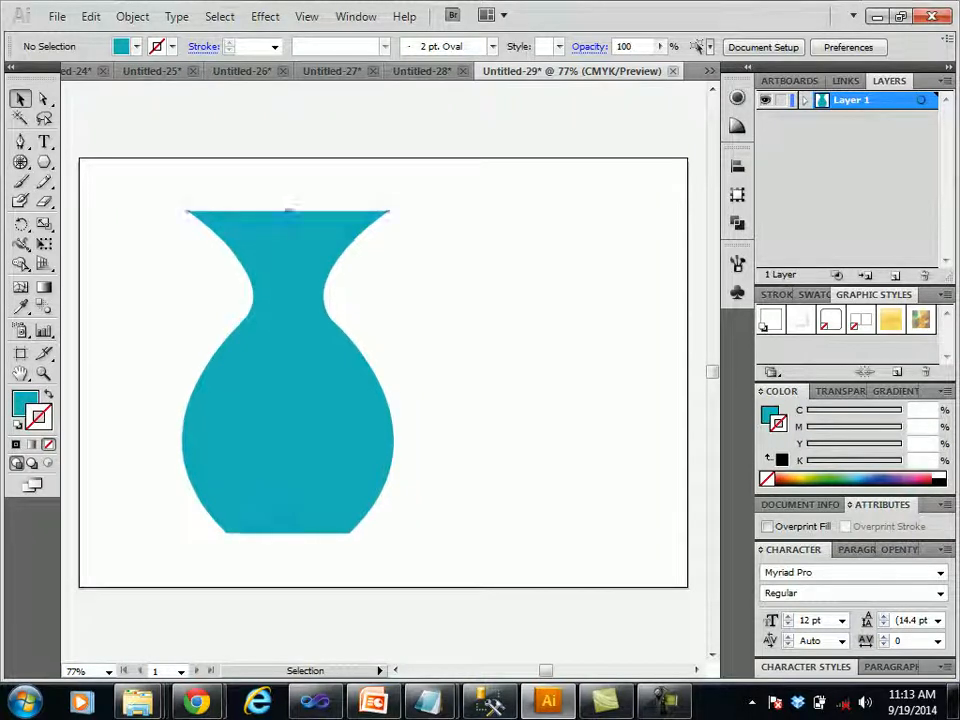
{"action": "key", "text": "ctrl+a"}
{"action": "key", "text": "ctrl+shift+a"}
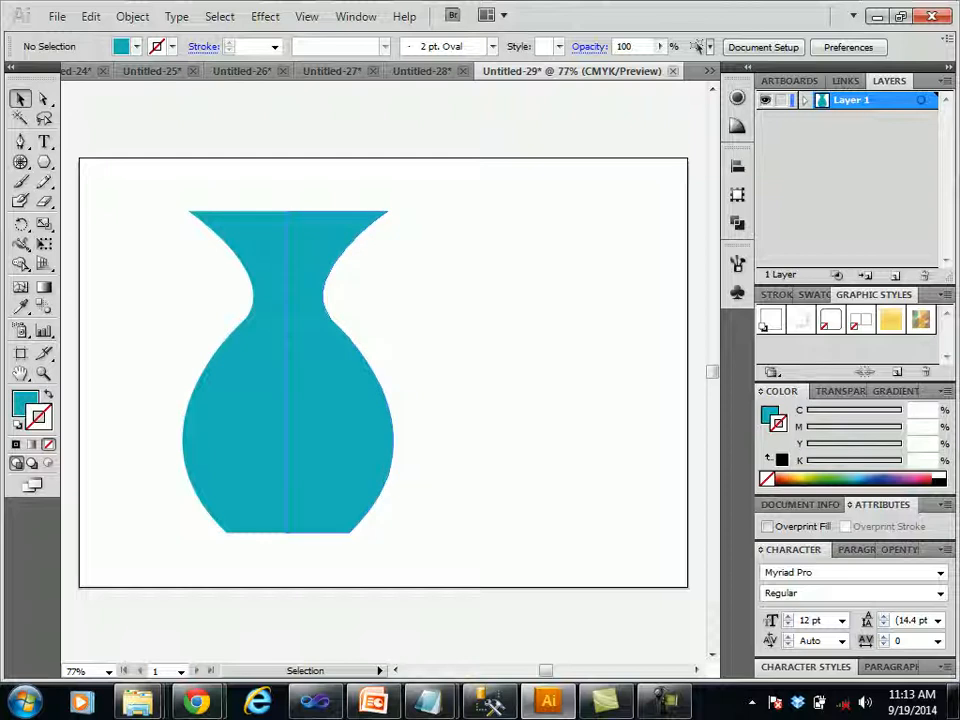
{"action": "key", "text": "ctrl+a"}
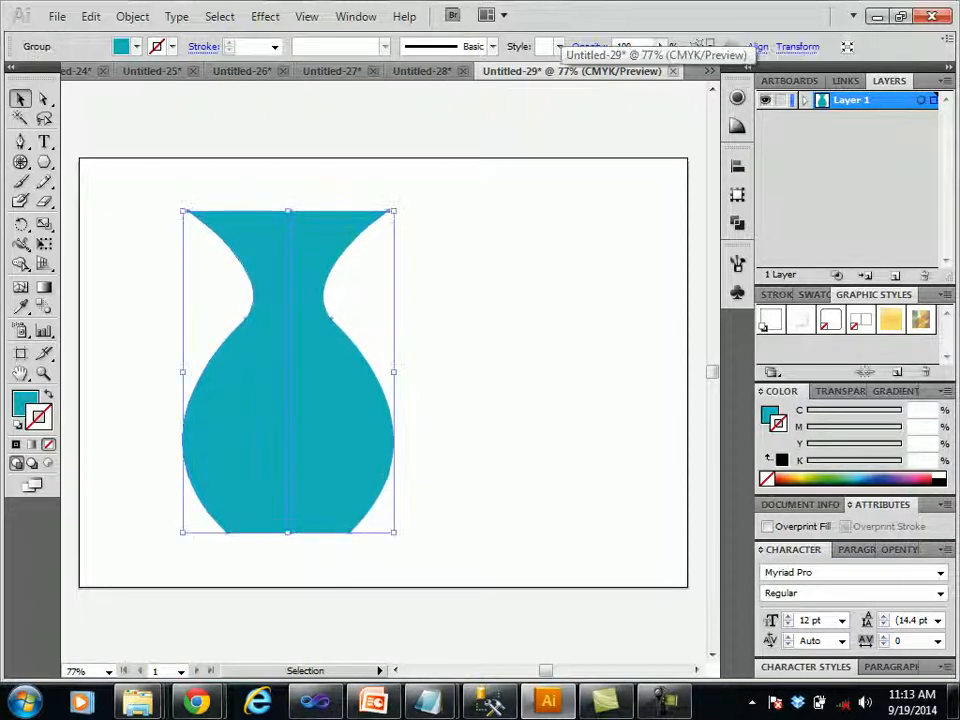
{"action": "key", "text": "ctrl+shift+a"}
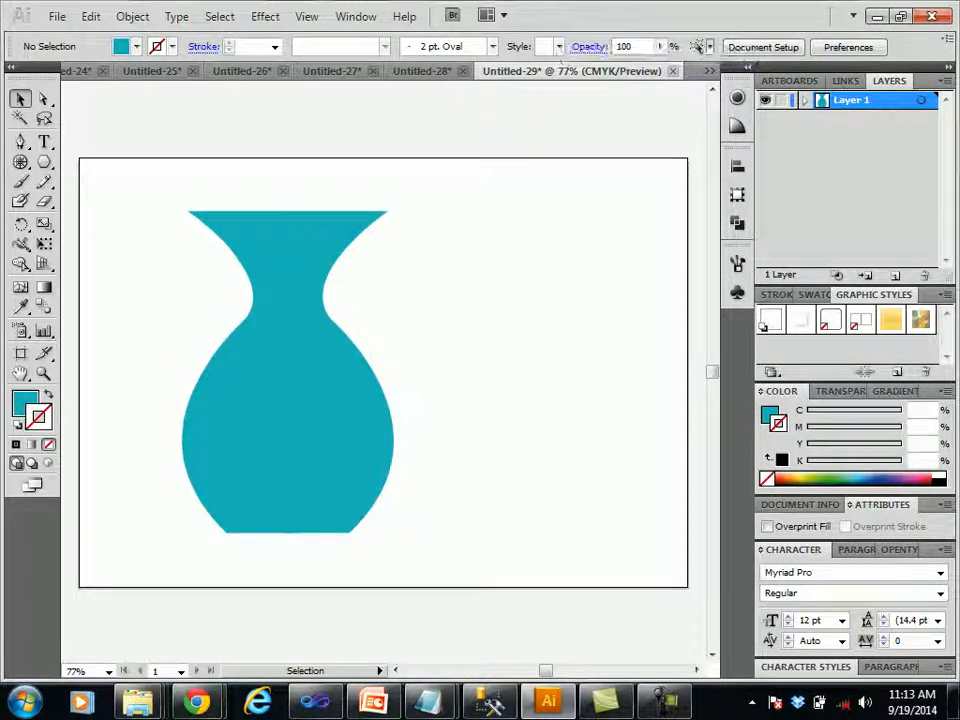
Delete the vase to leave the artboard empty
{"action": "key", "text": "ctrl+a"}
{"action": "key", "text": "Delete"}
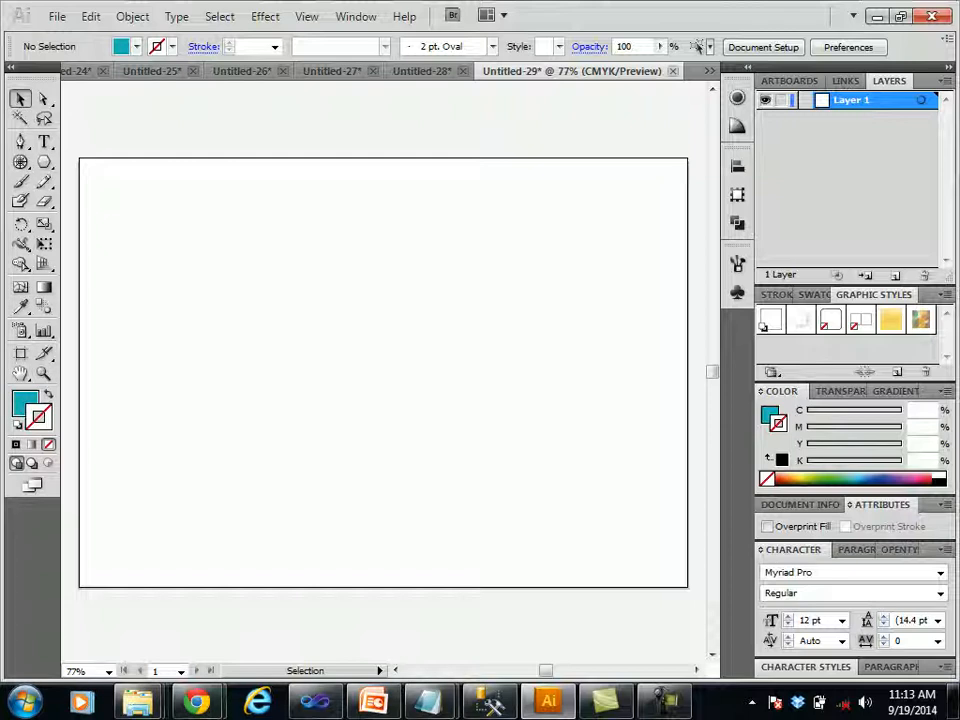
{"action": "key", "text": "F9"}
{"action": "key", "text": "F9"}
Try a freehand Pencil stroke on the empty artboard and examine the Pencil tool options
{"action": "key", "text": "b"}
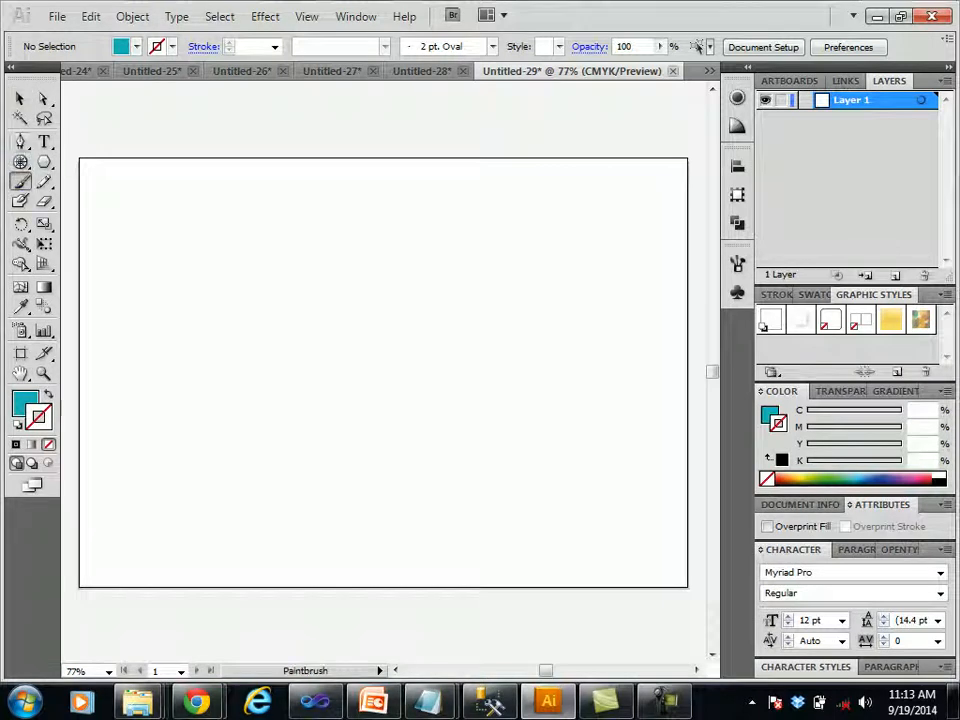
{"action": "left_click_drag", "start_coordinate": [44, 181], "coordinate": [100, 184]}
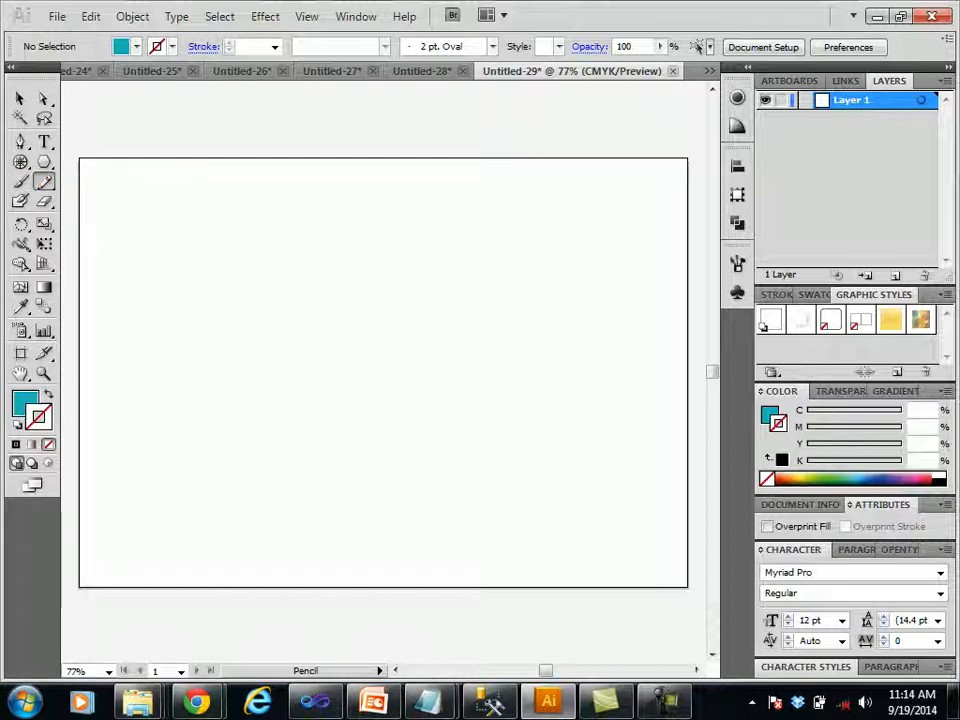
{"action": "left_click_drag", "start_coordinate": [287, 420], "coordinate": [155, 450]}
{"action": "left_click", "coordinate": [43, 161]}
{"action": "left_click", "coordinate": [44, 181]}
{"action": "double_click", "coordinate": [44, 181]}
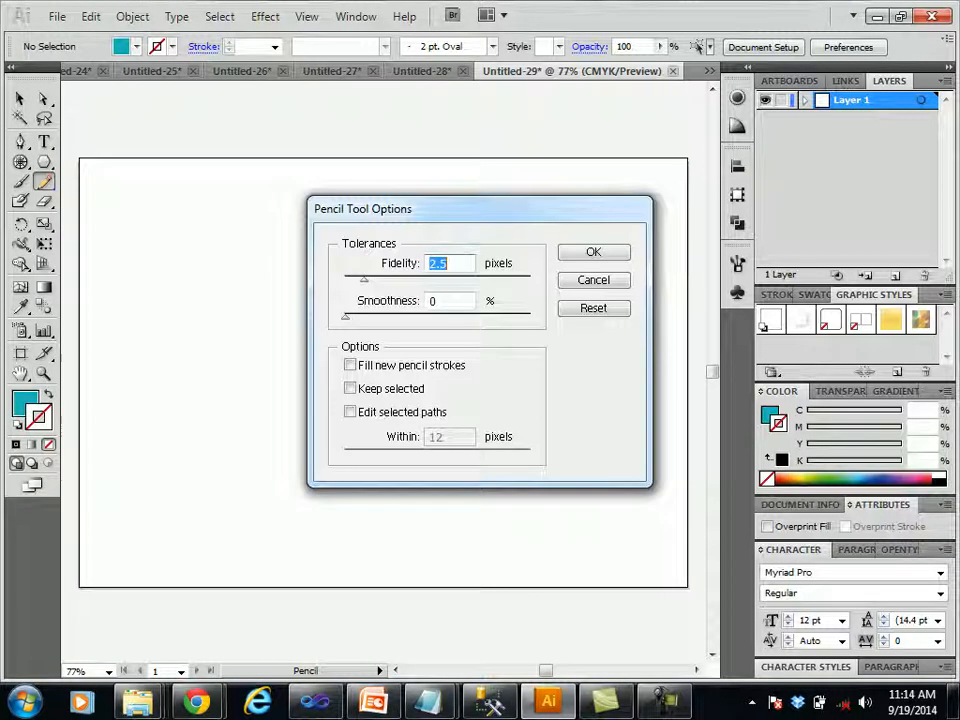
{"action": "key", "text": "Escape"}
{"action": "double_click", "coordinate": [39, 417]}
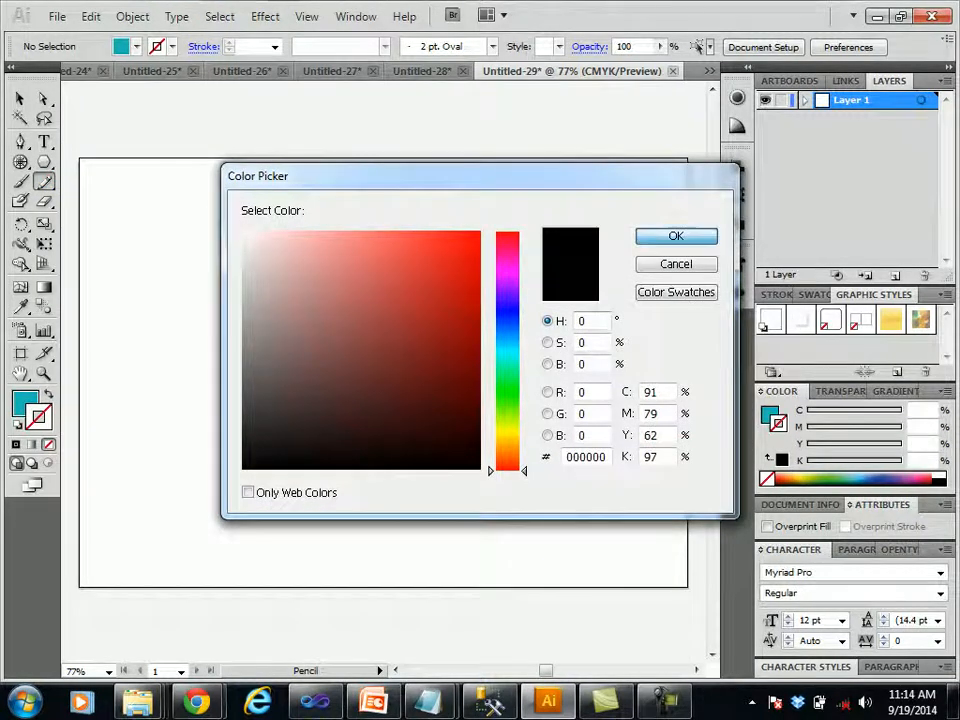
{"action": "key", "text": "Escape"}
{"action": "double_click", "coordinate": [39, 417]}
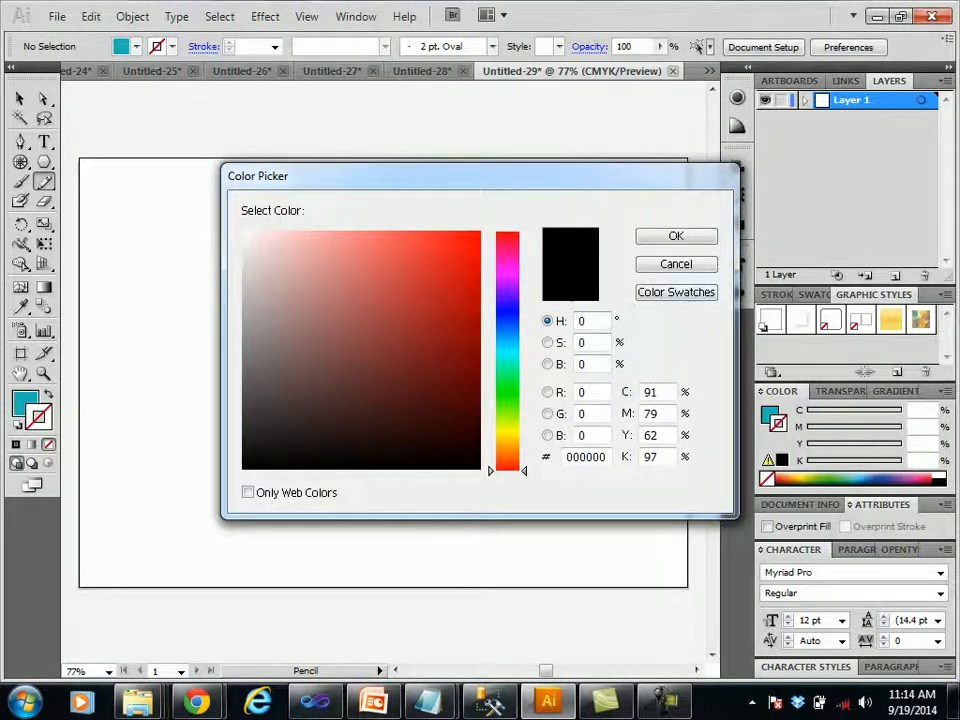
{"action": "key", "text": "Escape"}
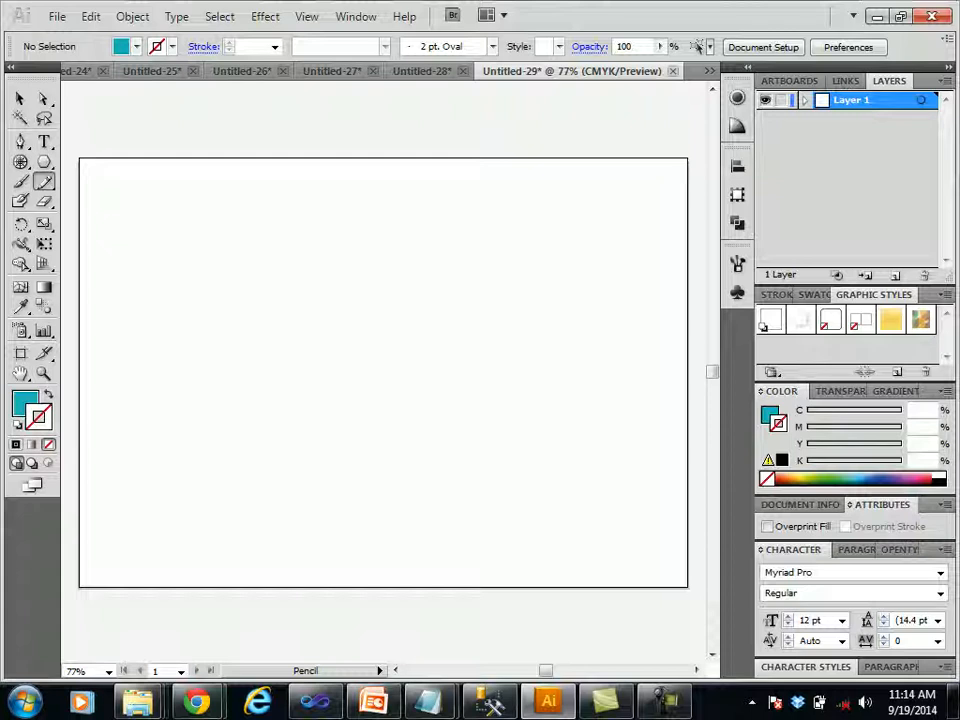
{"action": "double_click", "coordinate": [39, 418]}
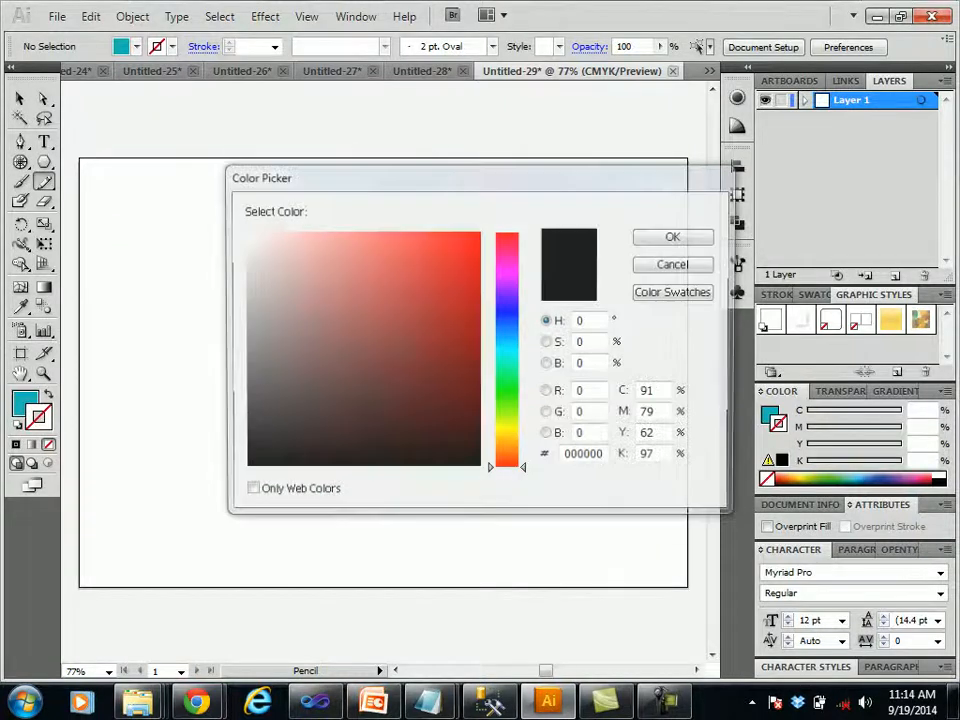
{"action": "left_click_drag", "start_coordinate": [333, 403], "coordinate": [242, 469]}
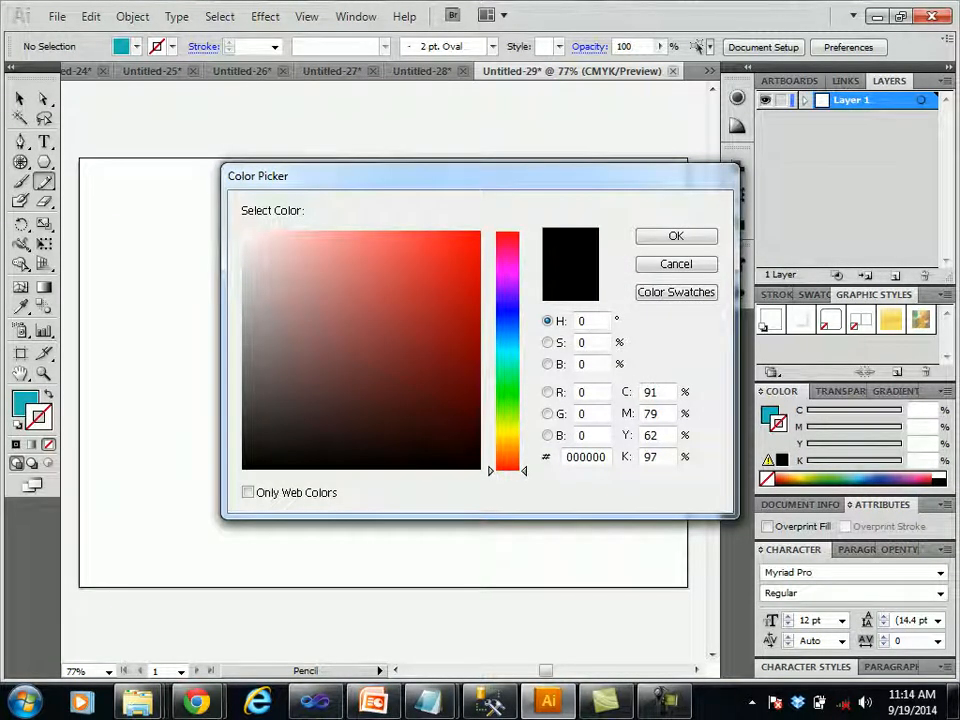
{"action": "key", "text": "Escape"}
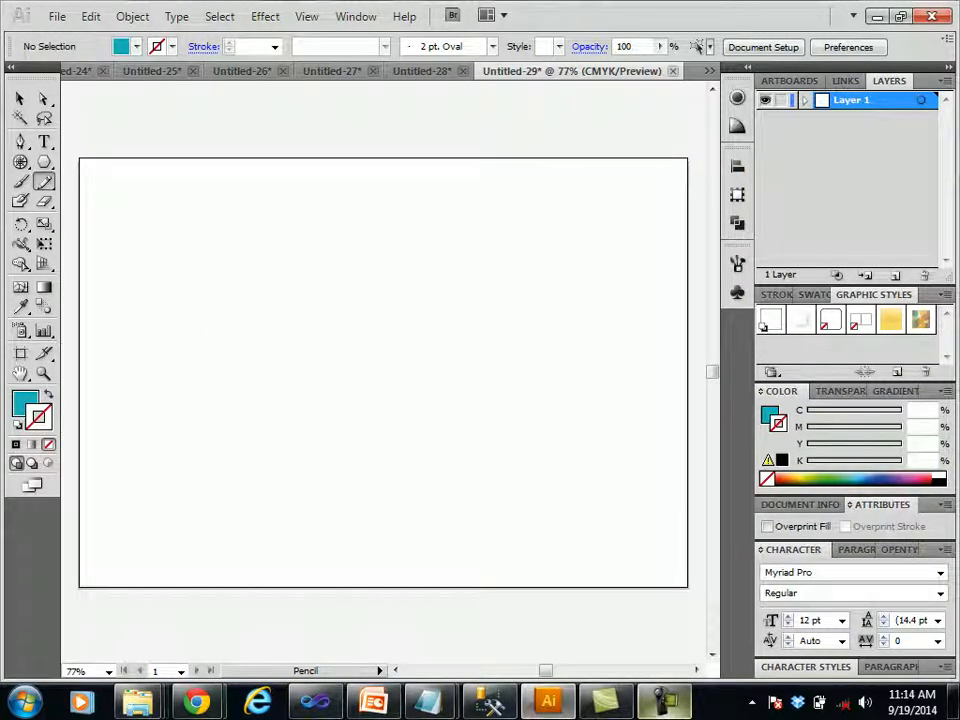
Restore the white fill and black 1 pt stroke, and apply Pencil options with Keep selected and Edit selected paths within 12 pixels
{"action": "left_click", "coordinate": [664, 701]}
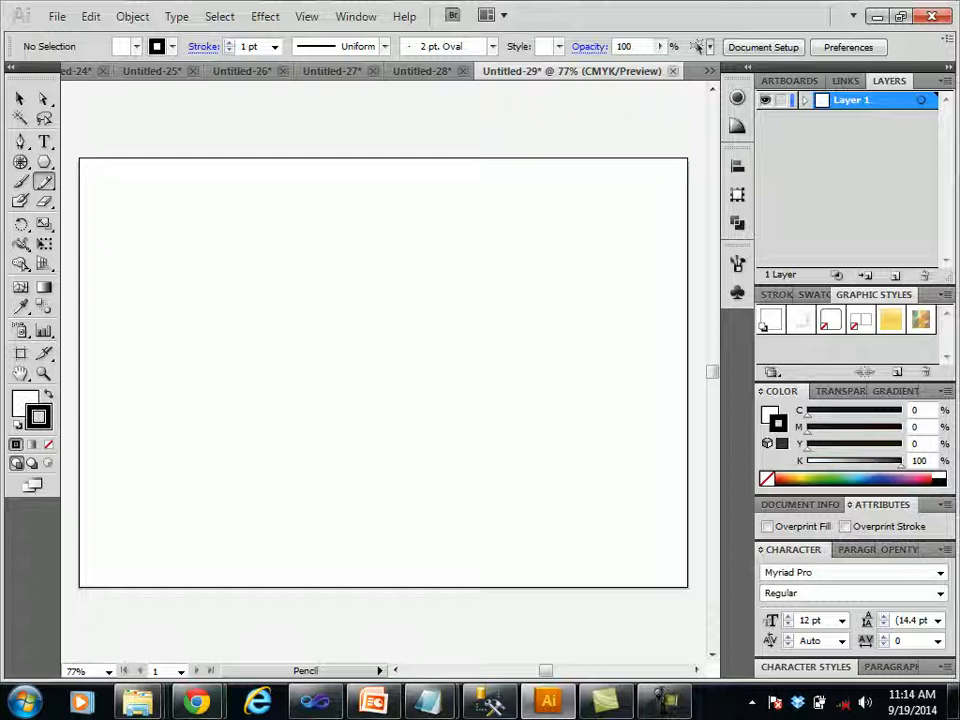
{"action": "double_click", "coordinate": [44, 182]}
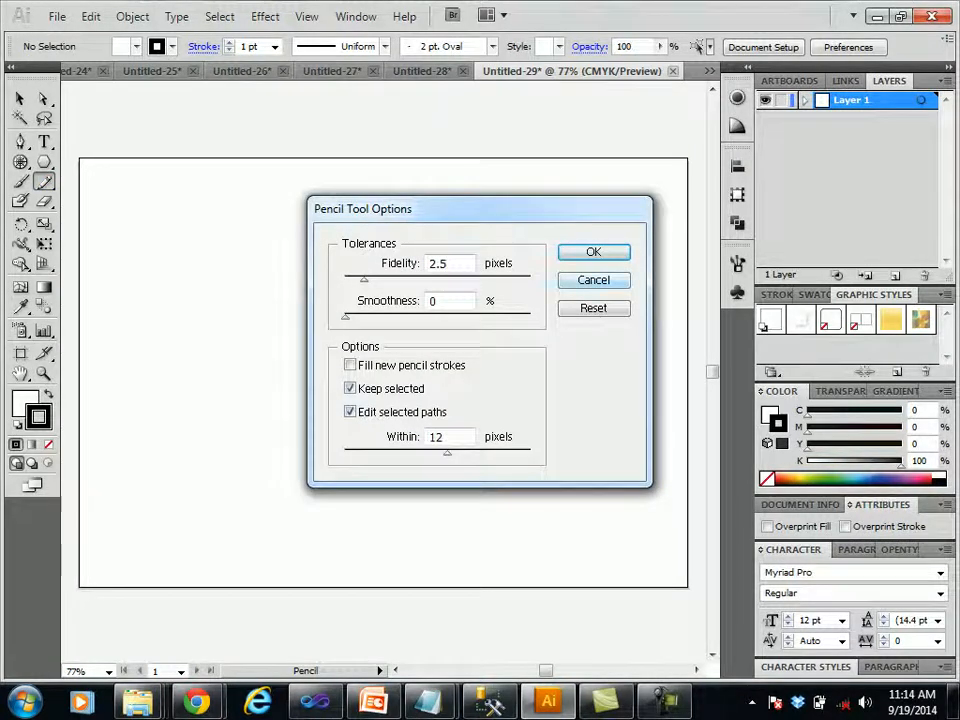
{"action": "key", "text": "Return"}
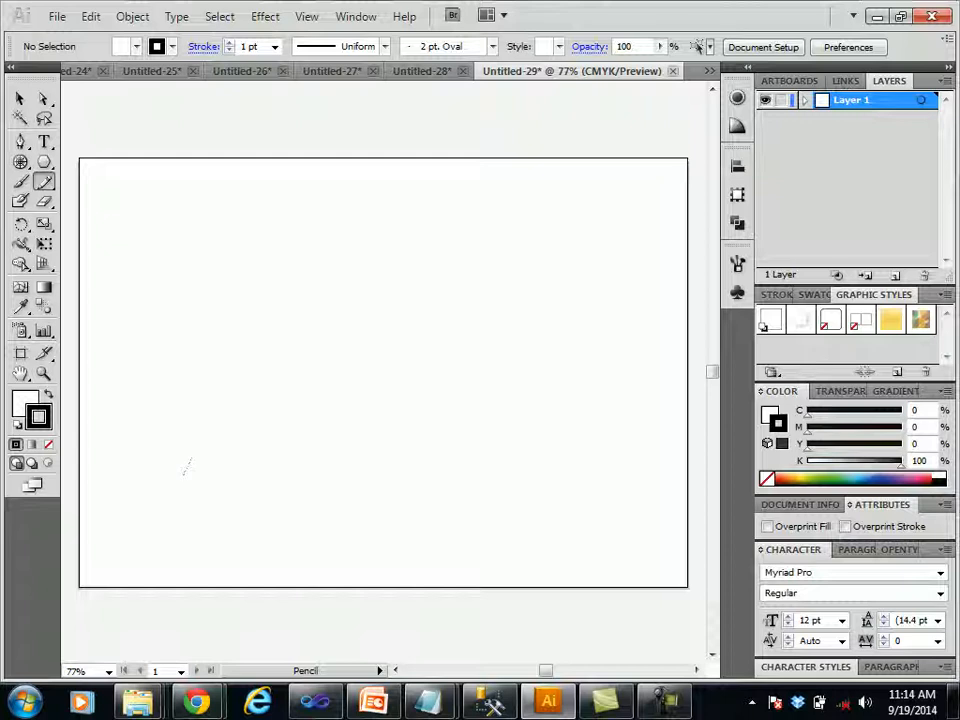
Draw three separate freehand wavy curves across the artboard with the Pencil tool
{"action": "left_click_drag", "start_coordinate": [183, 471], "coordinate": [452, 332]}
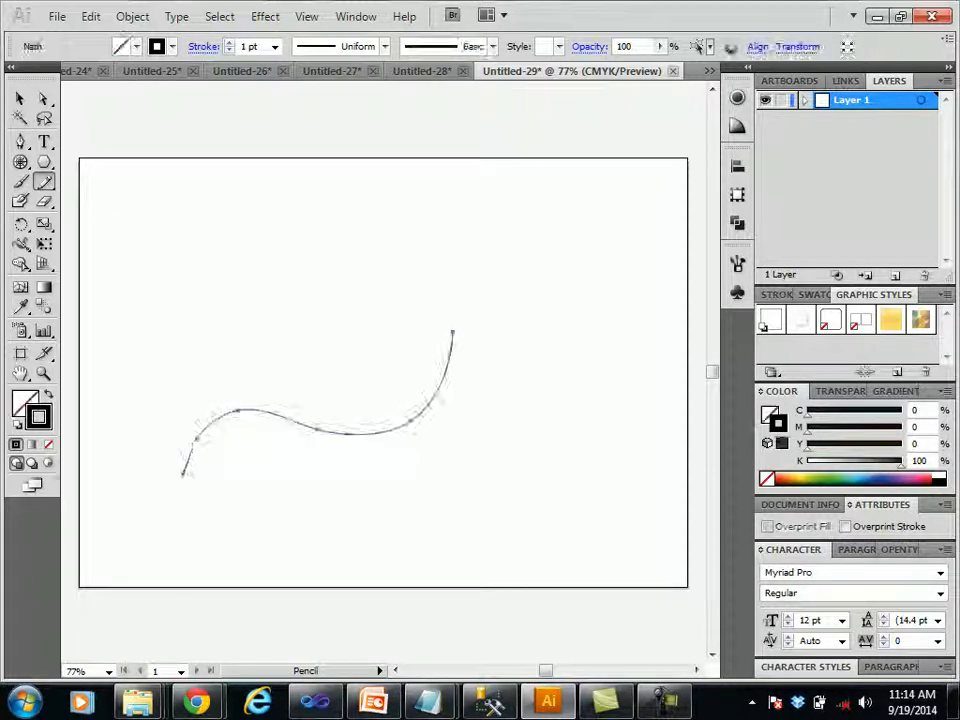
{"action": "left_click_drag", "start_coordinate": [291, 239], "coordinate": [618, 222]}
{"action": "mouse_move", "coordinate": [644, 364]}
{"action": "left_mouse_down"}
{"action": "mouse_move", "coordinate": [555, 495]}
{"action": "mouse_move", "coordinate": [446, 510]}
{"action": "left_mouse_up"}
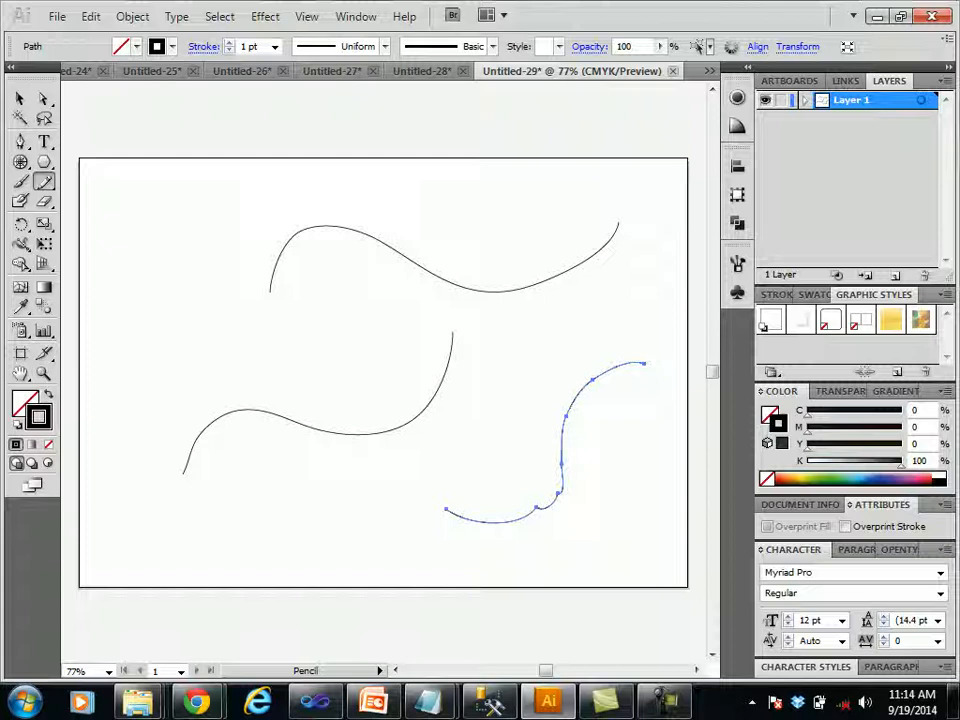
In a new document, draw a long wavy Pencil path and reshape its middle and right end by redrawing over them
{"action": "key", "text": "ctrl+n"}
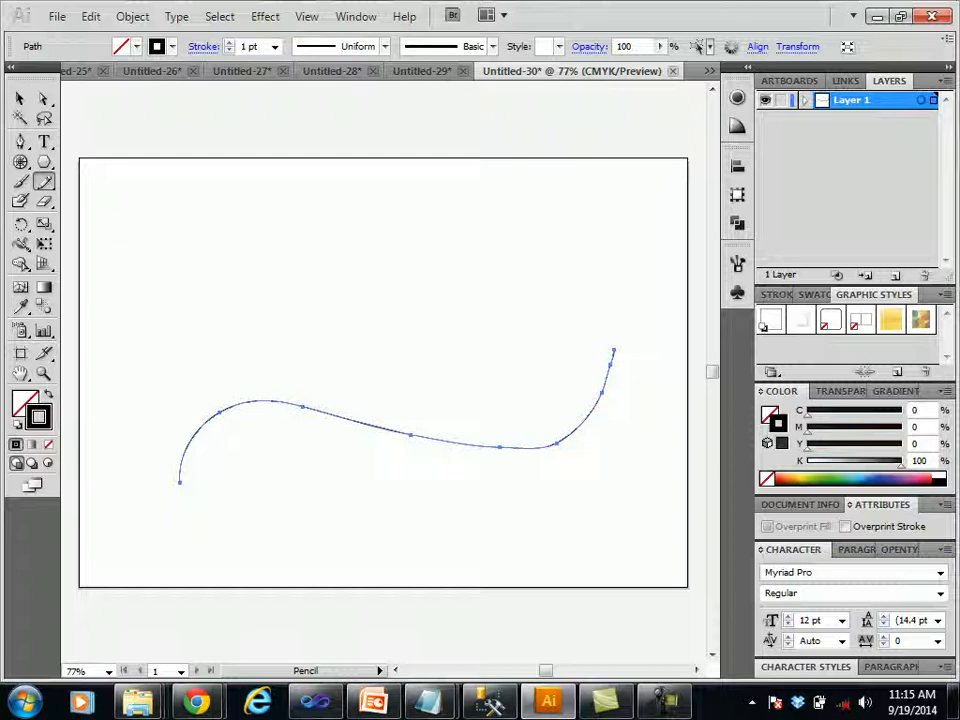
{"action": "left_click_drag", "start_coordinate": [250, 401], "coordinate": [460, 447]}
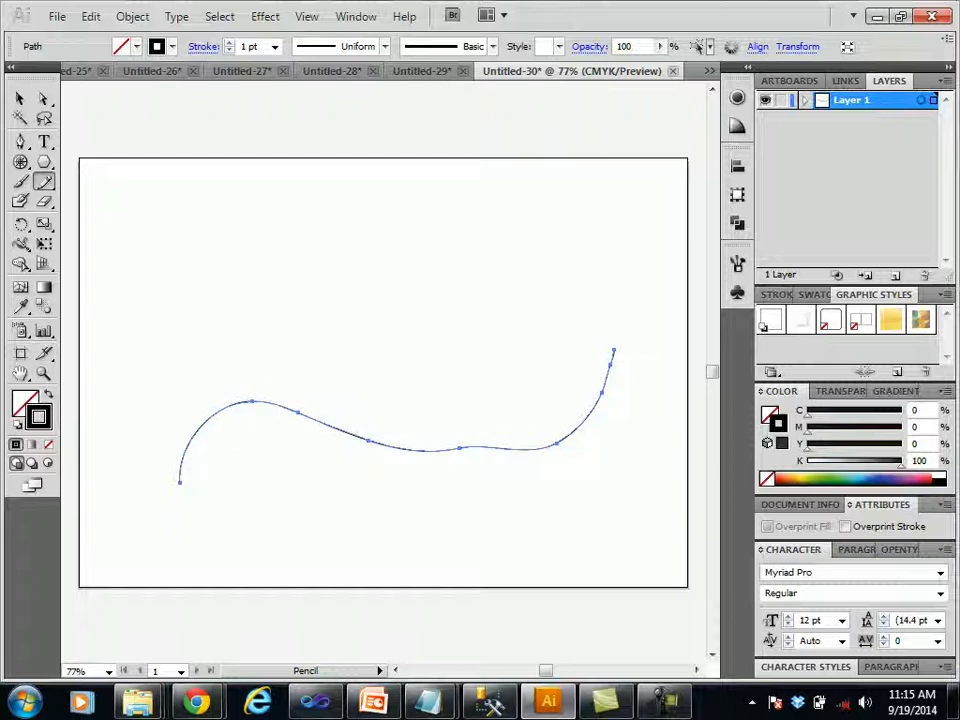
{"action": "mouse_move", "coordinate": [222, 402]}
{"action": "left_mouse_down"}
{"action": "mouse_move", "coordinate": [335, 412]}
{"action": "mouse_move", "coordinate": [455, 443]}
{"action": "left_mouse_up"}
{"action": "mouse_move", "coordinate": [202, 422]}
{"action": "left_mouse_down"}
{"action": "mouse_move", "coordinate": [236, 403]}
{"action": "mouse_move", "coordinate": [285, 398]}
{"action": "mouse_move", "coordinate": [422, 434]}
{"action": "left_mouse_up"}
{"action": "mouse_move", "coordinate": [481, 447]}
{"action": "left_mouse_down"}
{"action": "mouse_move", "coordinate": [502, 448]}
{"action": "mouse_move", "coordinate": [634, 384]}
{"action": "left_mouse_up"}
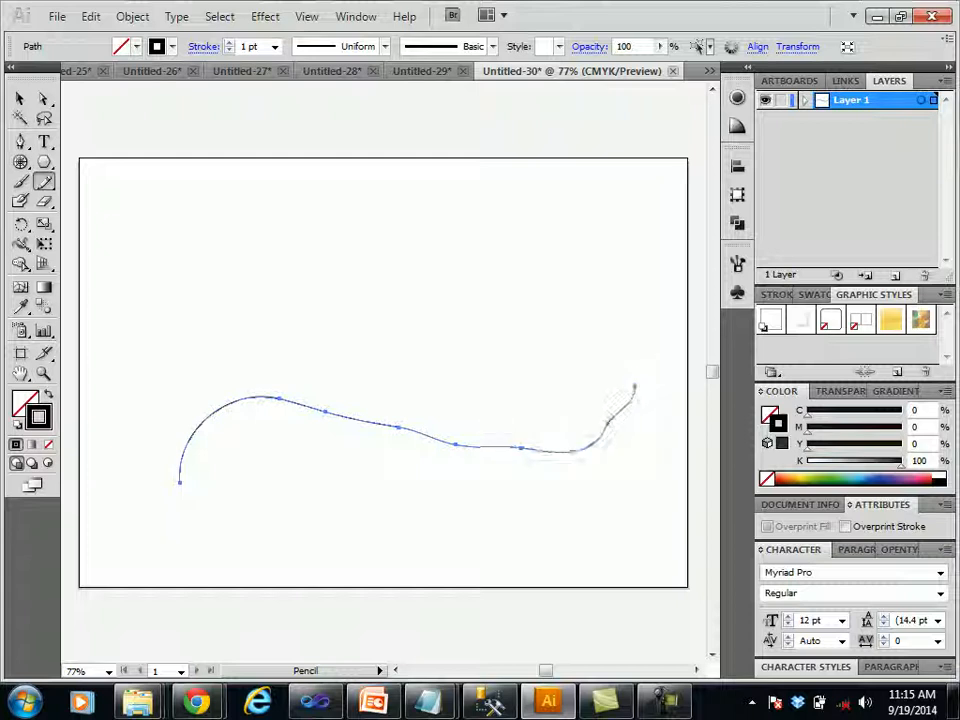
{"action": "left_click_drag", "start_coordinate": [545, 450], "coordinate": [634, 386]}
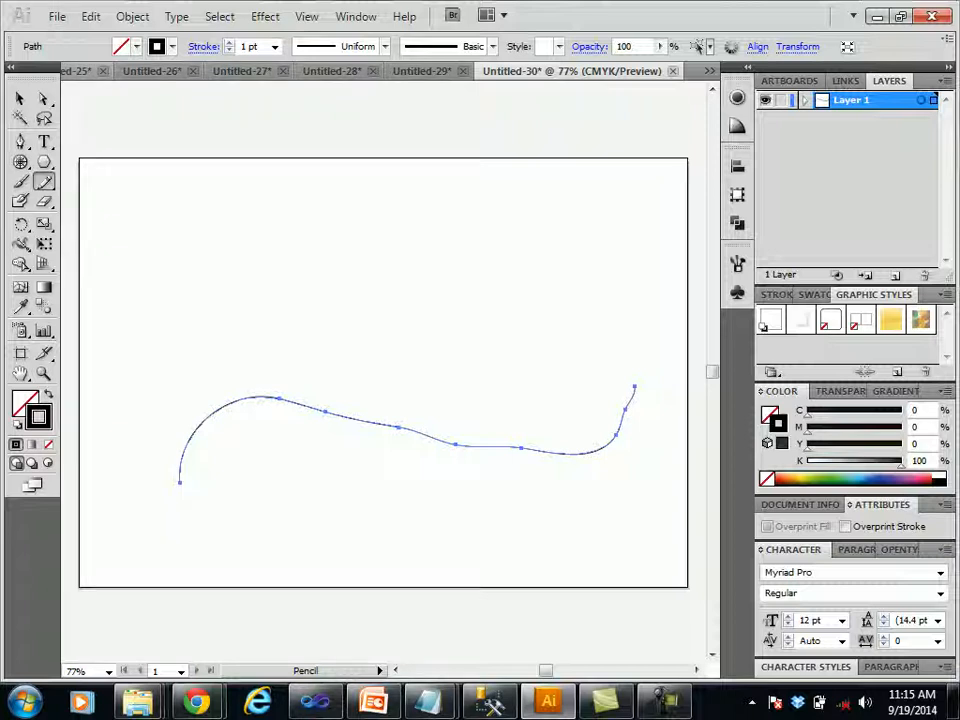
Extend the path from its left endpoint around a rounded loop and back above the curve, and redraw the upper section
{"action": "mouse_move", "coordinate": [180, 482]}
{"action": "left_mouse_down"}
{"action": "mouse_move", "coordinate": [97, 487]}
{"action": "mouse_move", "coordinate": [147, 420]}
{"action": "mouse_move", "coordinate": [378, 350]}
{"action": "left_mouse_up"}
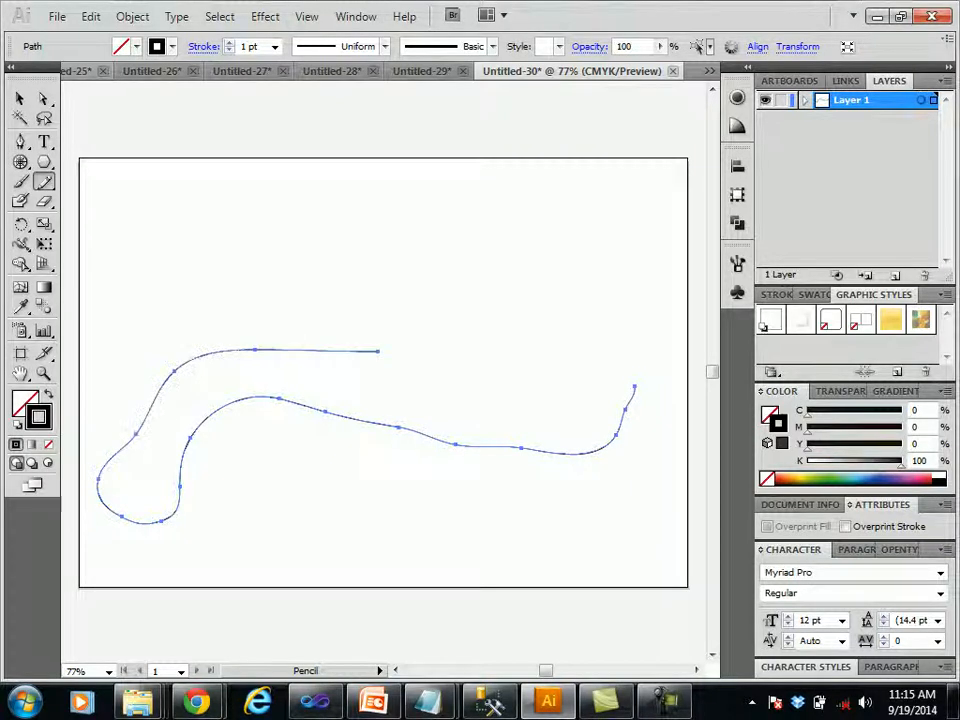
{"action": "mouse_move", "coordinate": [165, 378]}
{"action": "left_mouse_down"}
{"action": "mouse_move", "coordinate": [224, 352]}
{"action": "mouse_move", "coordinate": [378, 350]}
{"action": "left_mouse_up"}
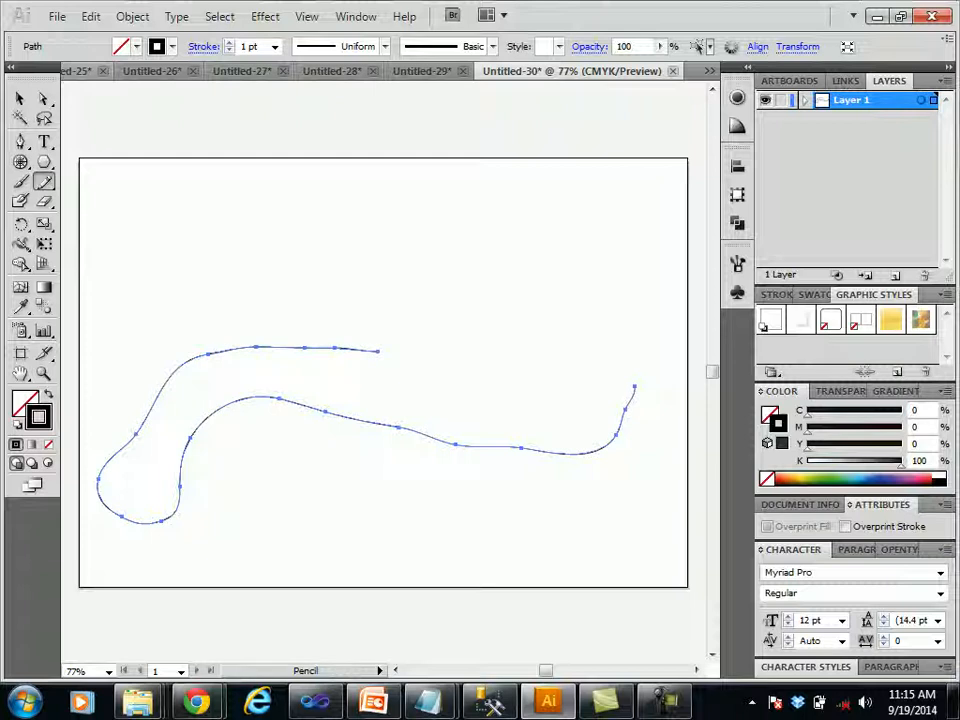
Delete the wavy path and draw a flat, closed freehand oval as a vase rim in the artboard's upper part with the Pencil tool
{"action": "key", "text": "Delete"}
{"action": "mouse_move", "coordinate": [233, 230]}
{"action": "left_mouse_down"}
{"action": "mouse_move", "coordinate": [386, 440]}
{"action": "mouse_move", "coordinate": [428, 380]}
{"action": "mouse_move", "coordinate": [371, 292]}
{"action": "left_mouse_up"}
{"action": "mouse_move", "coordinate": [395, 230]}
{"action": "left_mouse_down"}
{"action": "mouse_move", "coordinate": [392, 207]}
{"action": "mouse_move", "coordinate": [300, 205]}
{"action": "mouse_move", "coordinate": [235, 215]}
{"action": "mouse_move", "coordinate": [233, 228]}
{"action": "mouse_move", "coordinate": [386, 214]}
{"action": "mouse_move", "coordinate": [406, 342]}
{"action": "left_mouse_up"}
{"action": "left_click_drag", "start_coordinate": [233, 225], "coordinate": [276, 262]}
{"action": "left_click_drag", "start_coordinate": [235, 218], "coordinate": [390, 212]}
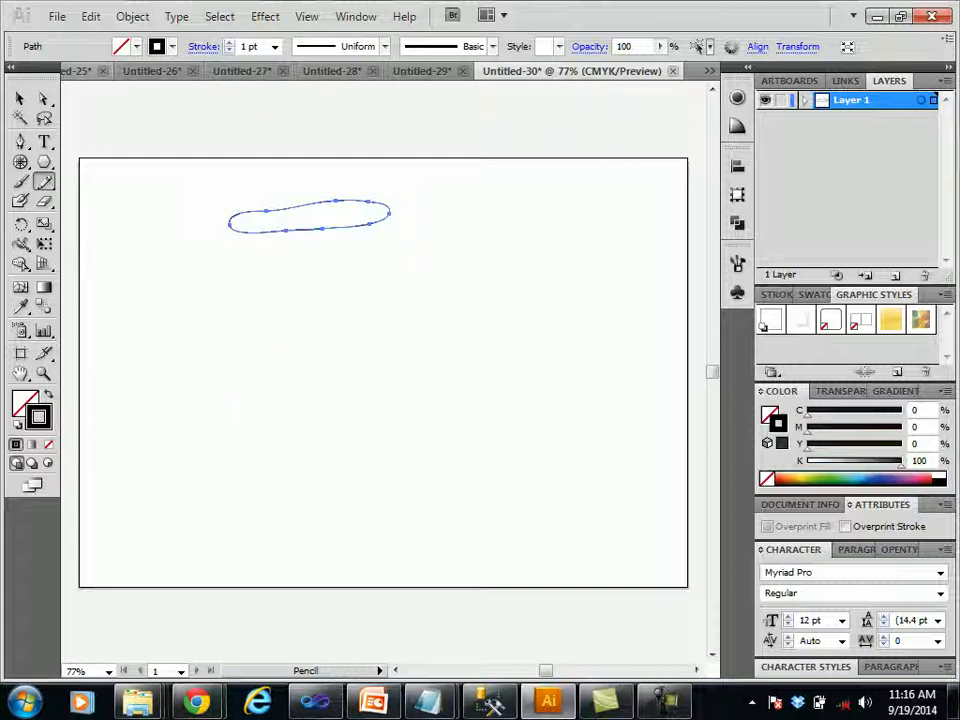
Draw the vase body freehand below the rim, with a narrow neck and a wide rounded base, keeping the oval opening
{"action": "mouse_move", "coordinate": [231, 225]}
{"action": "left_mouse_down"}
{"action": "mouse_move", "coordinate": [264, 414]}
{"action": "mouse_move", "coordinate": [439, 321]}
{"action": "mouse_move", "coordinate": [388, 212]}
{"action": "left_mouse_up"}
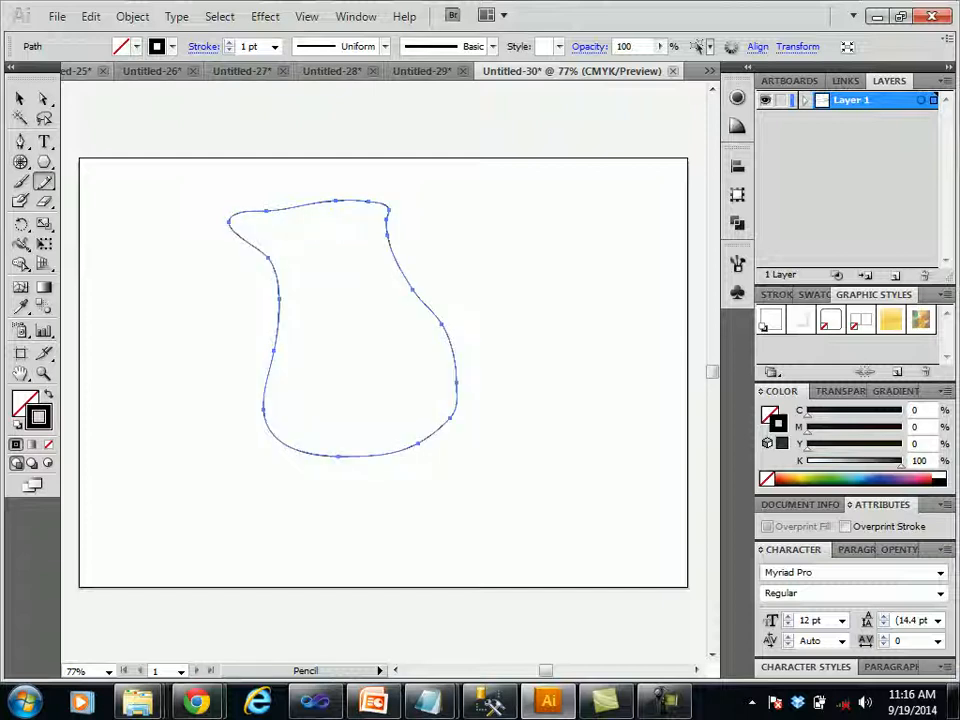
{"action": "mouse_move", "coordinate": [328, 210]}
{"action": "left_mouse_down"}
{"action": "mouse_move", "coordinate": [288, 217]}
{"action": "mouse_move", "coordinate": [287, 228]}
{"action": "mouse_move", "coordinate": [345, 214]}
{"action": "mouse_move", "coordinate": [330, 212]}
{"action": "left_mouse_up"}
{"action": "mouse_move", "coordinate": [293, 274]}
{"action": "left_mouse_down"}
{"action": "mouse_move", "coordinate": [315, 300]}
{"action": "mouse_move", "coordinate": [317, 343]}
{"action": "mouse_move", "coordinate": [390, 378]}
{"action": "mouse_move", "coordinate": [381, 268]}
{"action": "mouse_move", "coordinate": [362, 252]}
{"action": "mouse_move", "coordinate": [301, 258]}
{"action": "left_mouse_up"}
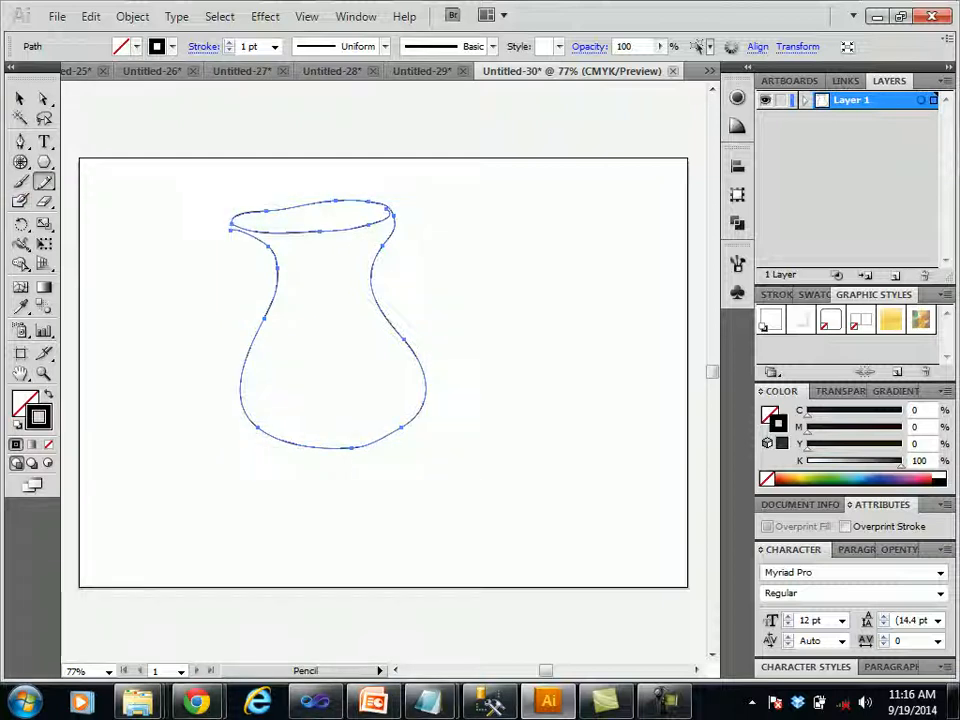
Smooth the vase's neck sides, rim and rounded base by retracing them with the Smooth tool
{"action": "left_click", "coordinate": [44, 182]}
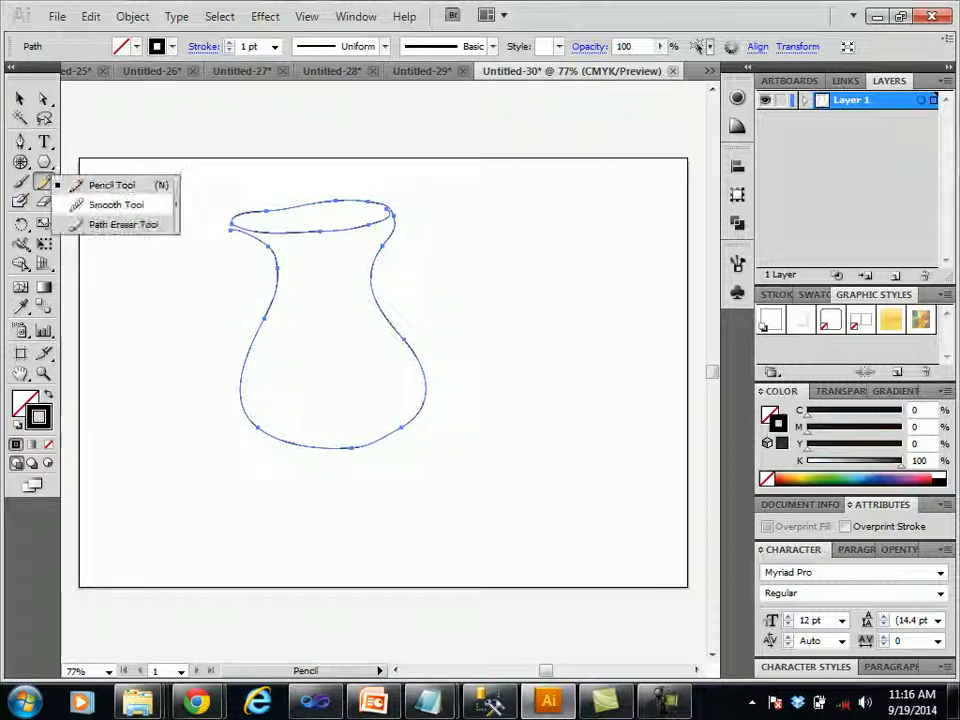
{"action": "left_click", "coordinate": [116, 204]}
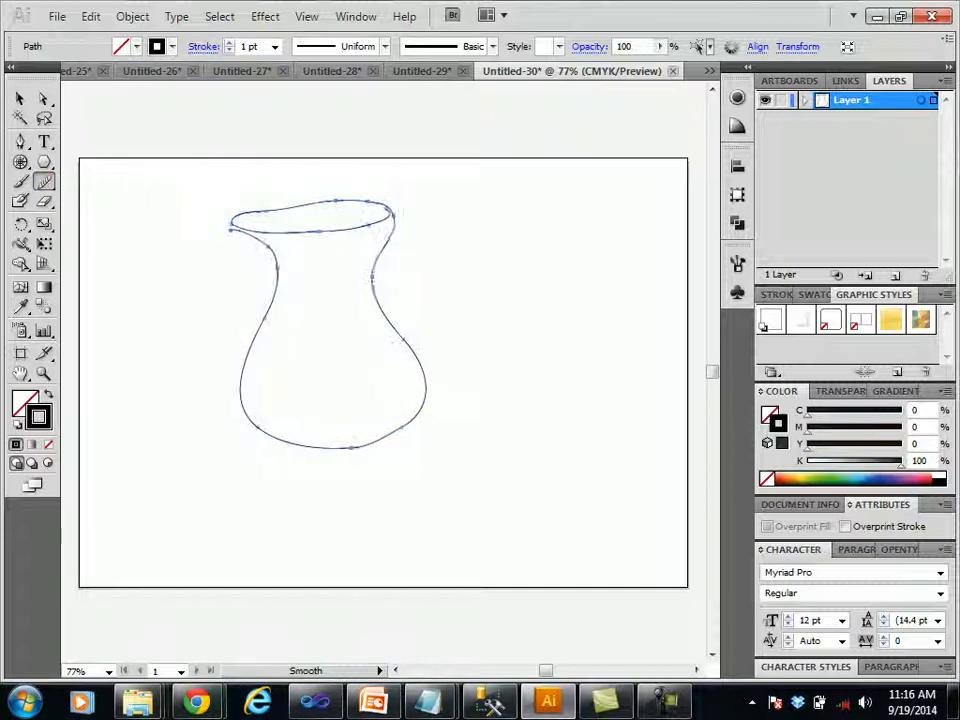
{"action": "left_click_drag", "start_coordinate": [389, 236], "coordinate": [392, 342]}
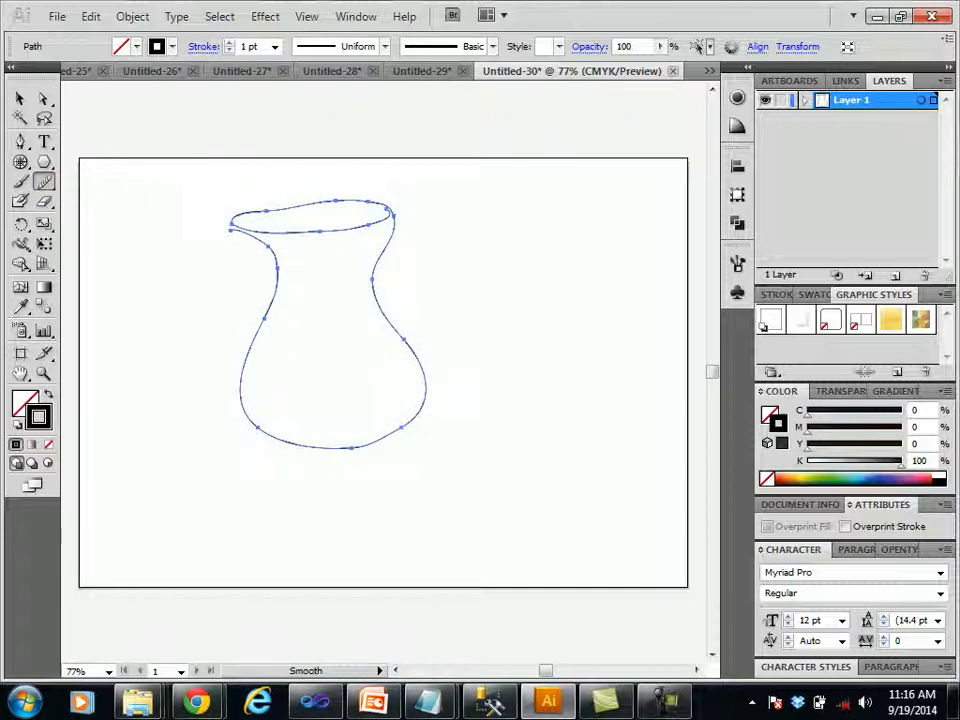
{"action": "left_click_drag", "start_coordinate": [276, 268], "coordinate": [258, 345]}
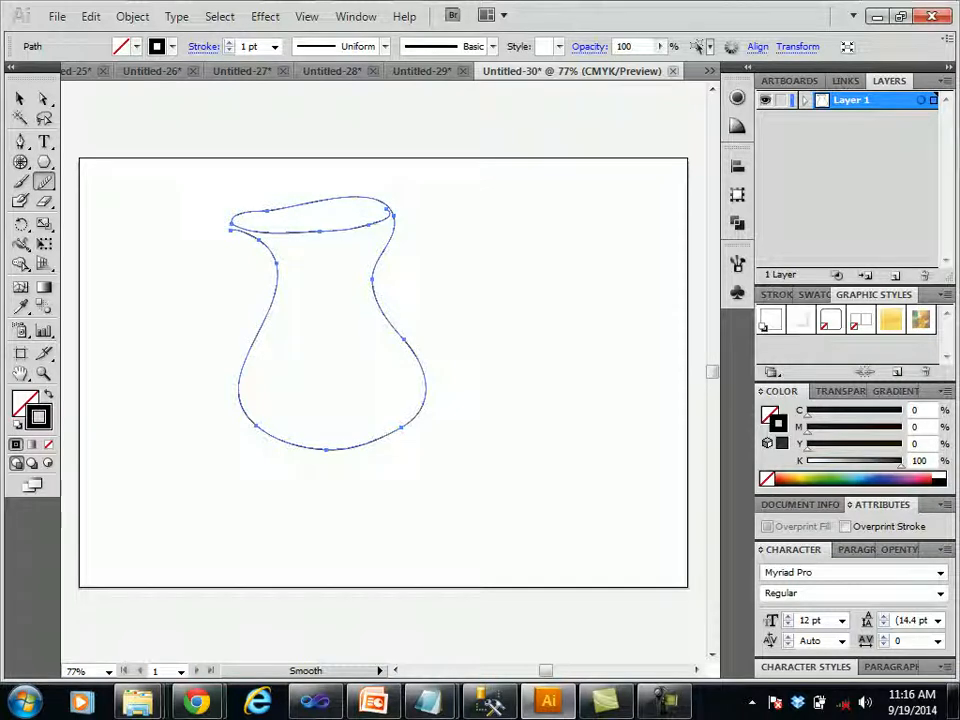
{"action": "left_click_drag", "start_coordinate": [240, 230], "coordinate": [305, 238]}
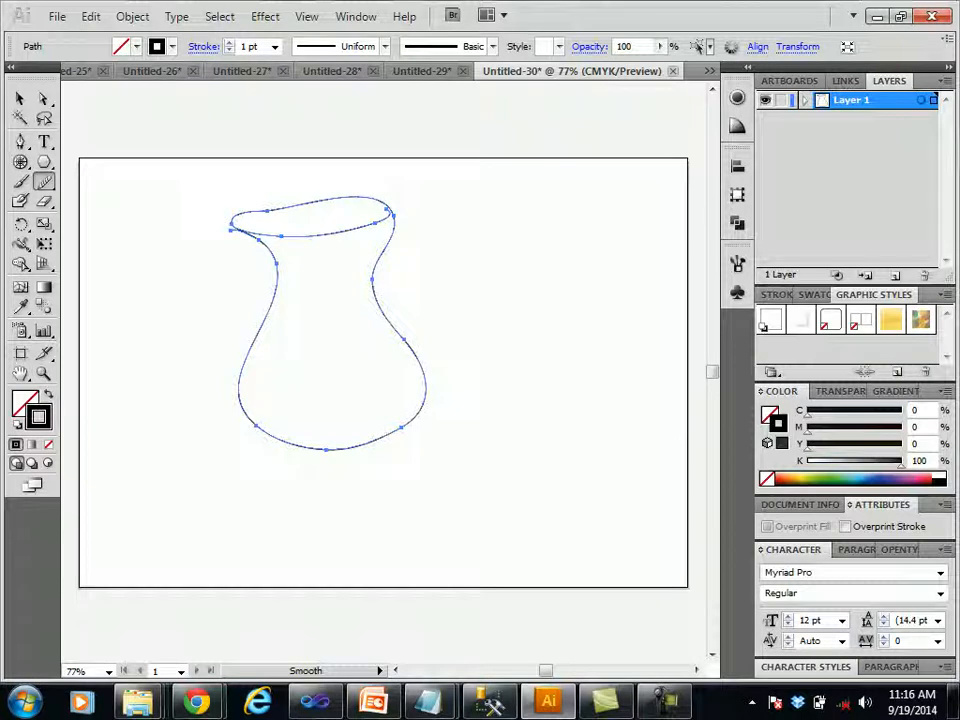
{"action": "left_click_drag", "start_coordinate": [393, 215], "coordinate": [377, 302]}
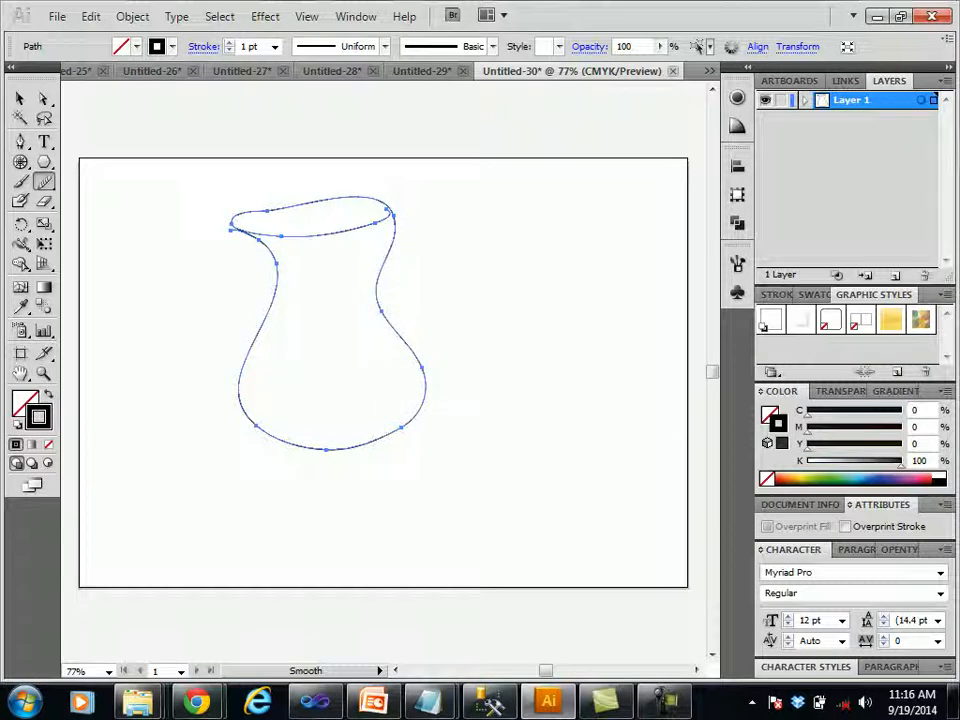
{"action": "mouse_move", "coordinate": [252, 324]}
{"action": "left_mouse_down"}
{"action": "mouse_move", "coordinate": [243, 370]}
{"action": "mouse_move", "coordinate": [265, 430]}
{"action": "mouse_move", "coordinate": [320, 448]}
{"action": "left_mouse_up"}
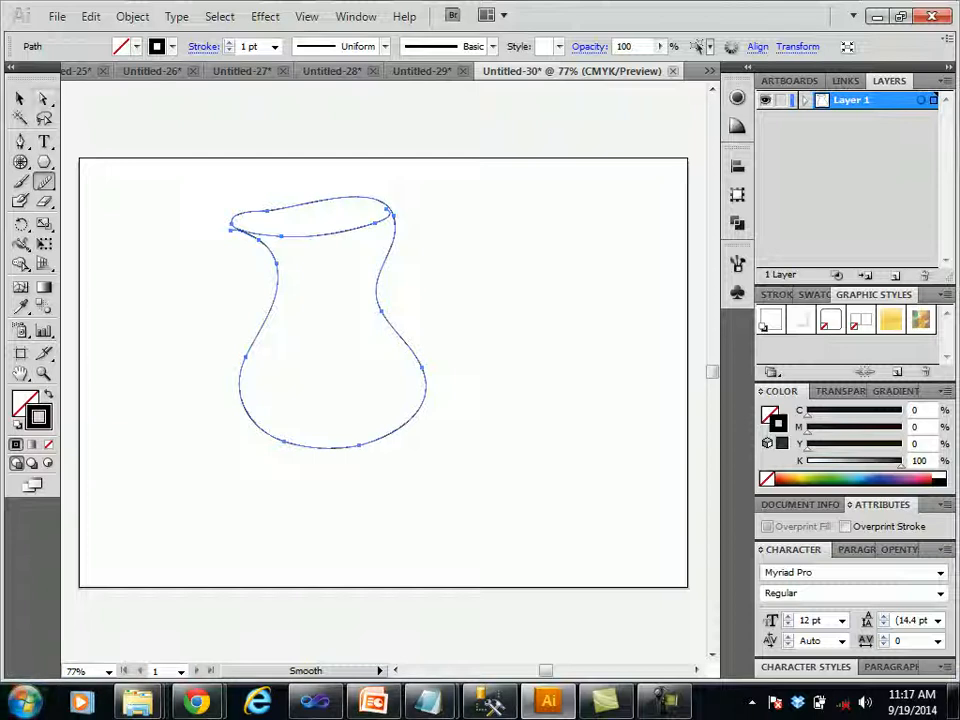
Remove the lower-right curve of the vase body and the left side below the neck with the Path Eraser tool
{"action": "left_click", "coordinate": [44, 181]}
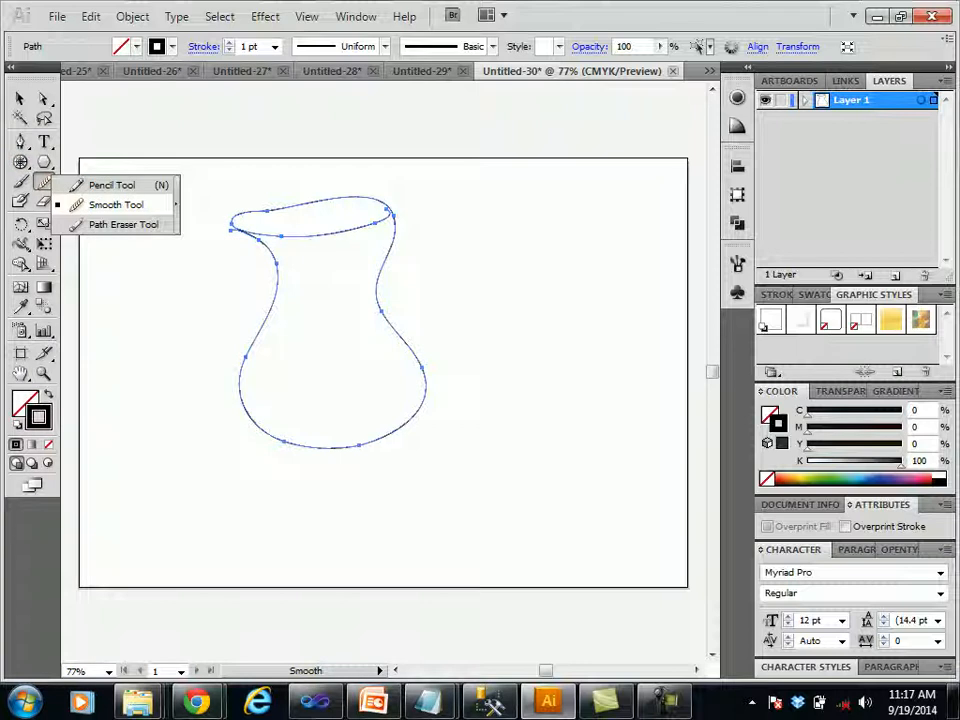
{"action": "left_click", "coordinate": [123, 224]}
{"action": "left_click_drag", "start_coordinate": [231, 230], "coordinate": [231, 222]}
{"action": "key", "text": "ctrl+z"}
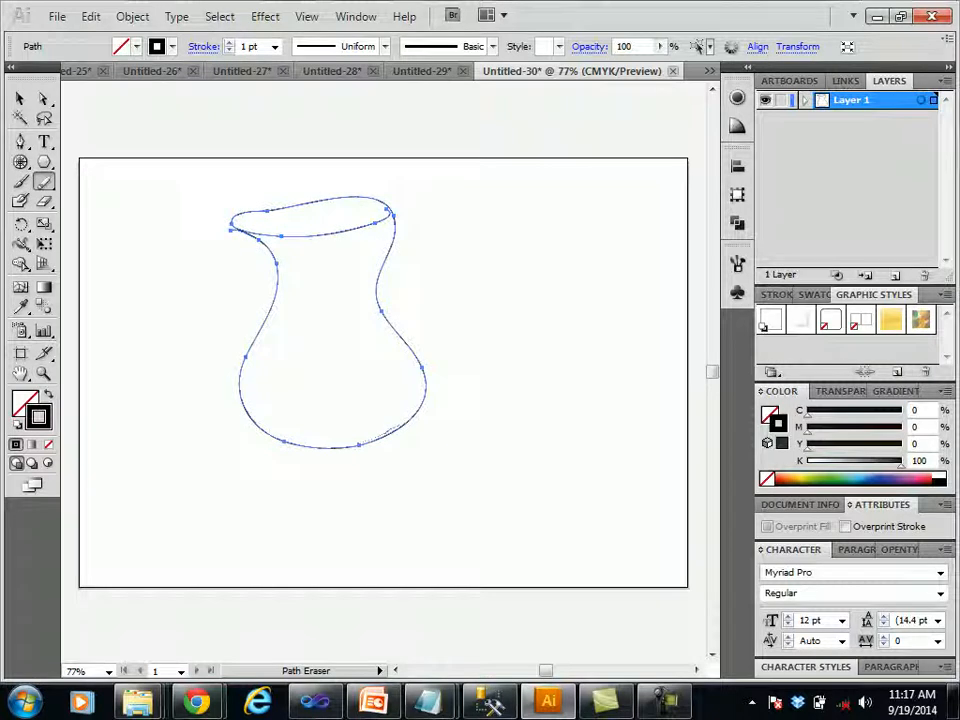
{"action": "left_click_drag", "start_coordinate": [421, 372], "coordinate": [362, 446]}
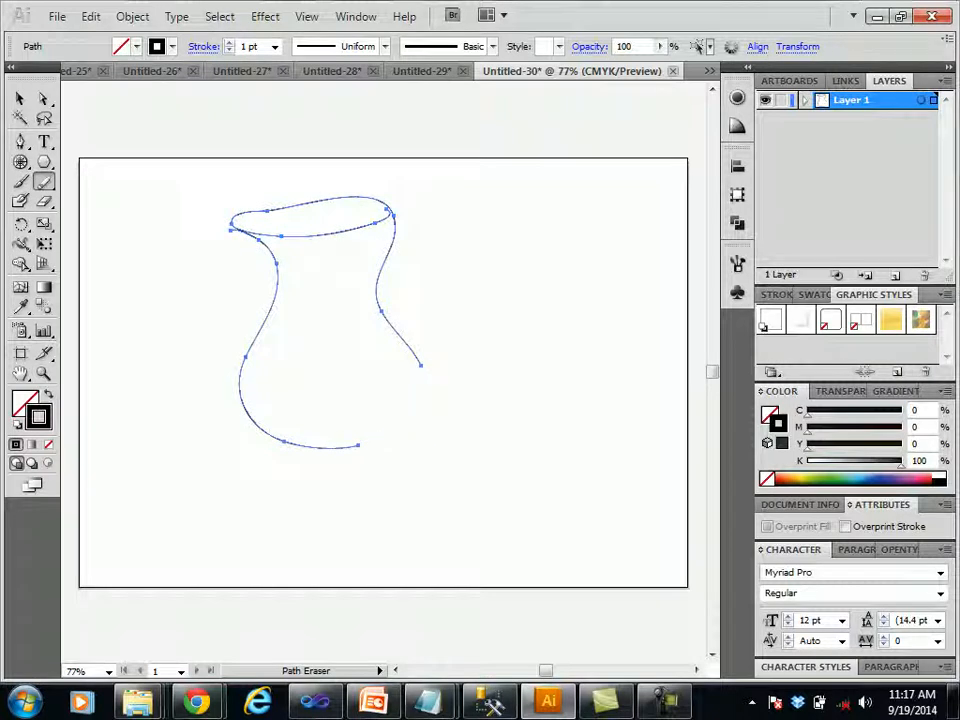
{"action": "left_click_drag", "start_coordinate": [276, 290], "coordinate": [246, 352]}
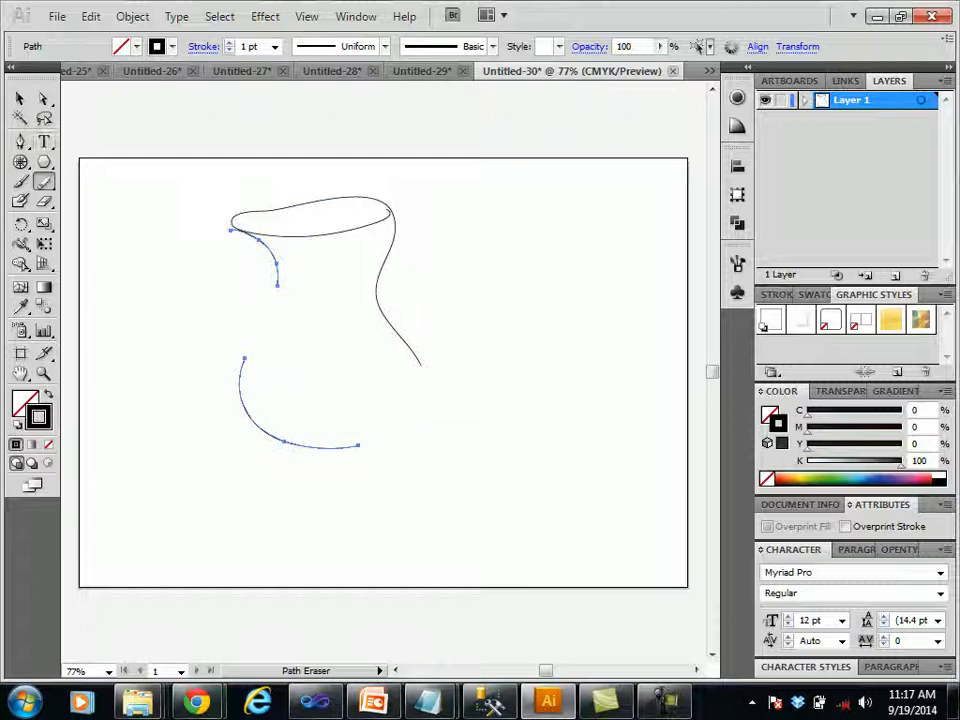
Erase the upper end of the vase's lower-left base curve with the Eraser tool
{"action": "left_click", "coordinate": [44, 182]}
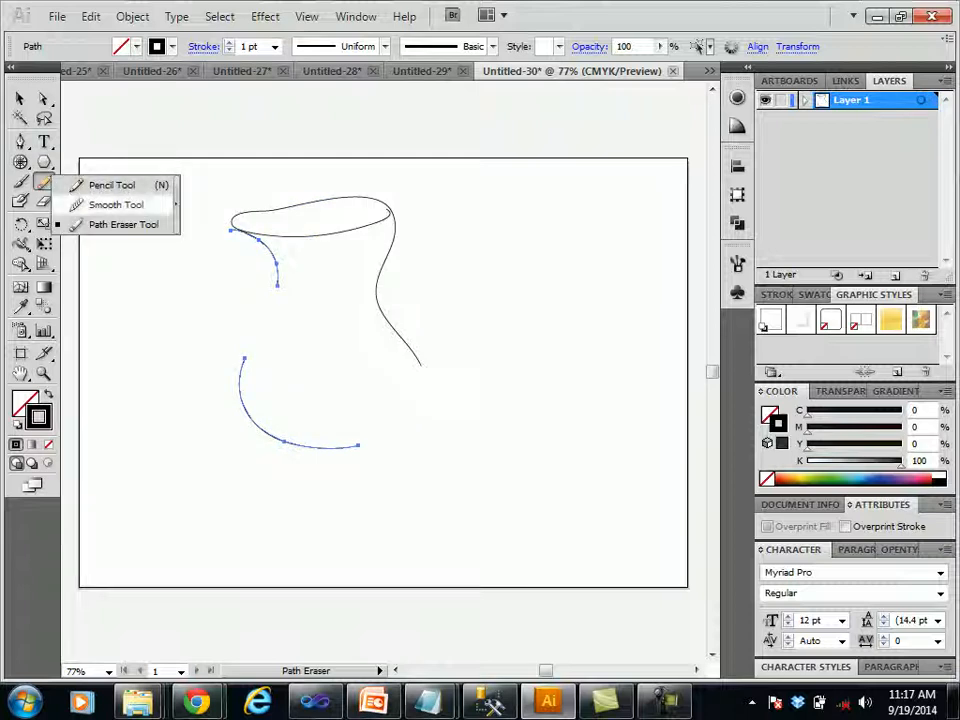
{"action": "left_click", "coordinate": [116, 204]}
{"action": "left_click", "coordinate": [44, 201]}
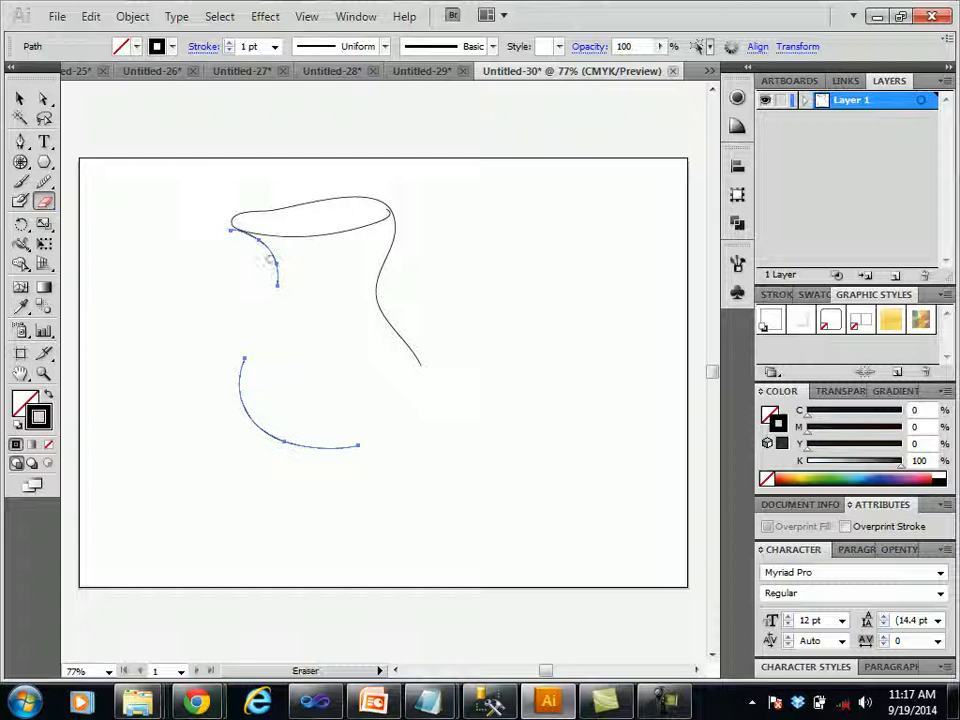
{"action": "left_click_drag", "start_coordinate": [399, 334], "coordinate": [376, 280]}
{"action": "key", "text": "ctrl+z"}
{"action": "mouse_move", "coordinate": [244, 359]}
{"action": "left_mouse_down"}
{"action": "mouse_move", "coordinate": [234, 410]}
{"action": "mouse_move", "coordinate": [202, 389]}
{"action": "mouse_move", "coordinate": [197, 352]}
{"action": "mouse_move", "coordinate": [228, 352]}
{"action": "mouse_move", "coordinate": [270, 402]}
{"action": "left_mouse_up"}
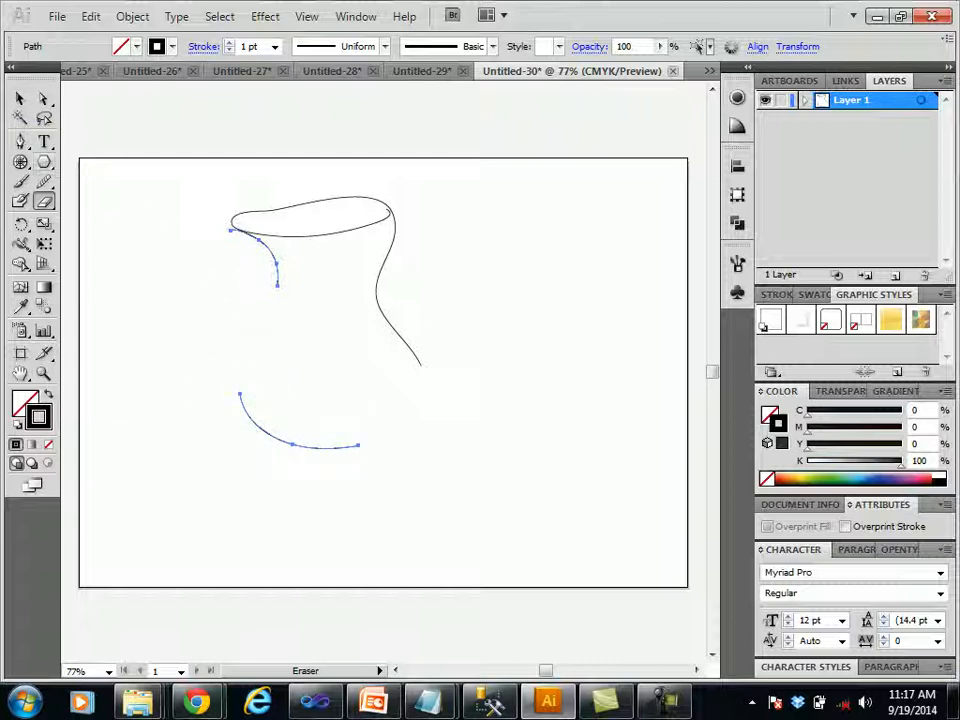
Select only the path forming the rim and right side, and erase its lower end up to the neck with the Eraser tool
{"action": "left_click", "coordinate": [19, 98]}
{"action": "left_click", "coordinate": [345, 287]}
{"action": "left_click", "coordinate": [380, 275]}
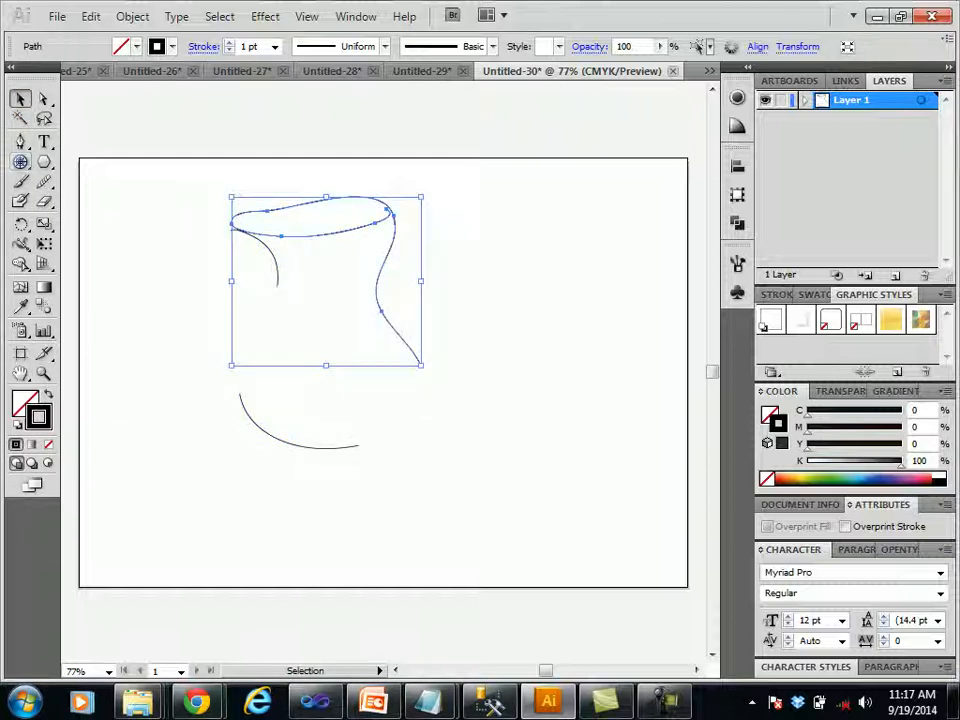
{"action": "left_click", "coordinate": [44, 200]}
{"action": "left_click_drag", "start_coordinate": [420, 364], "coordinate": [384, 312]}
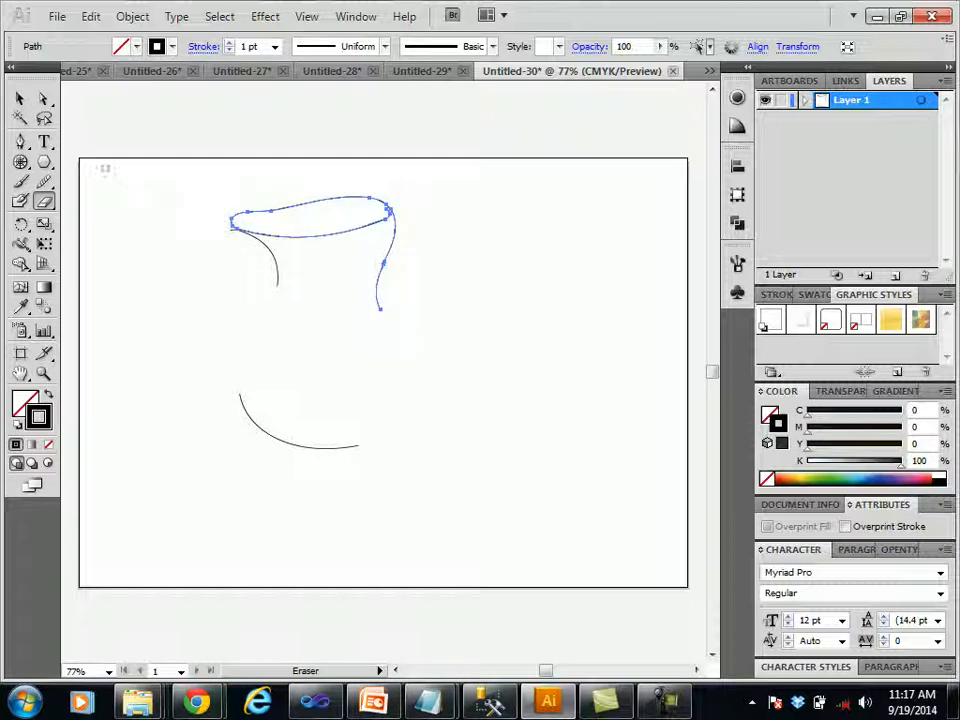